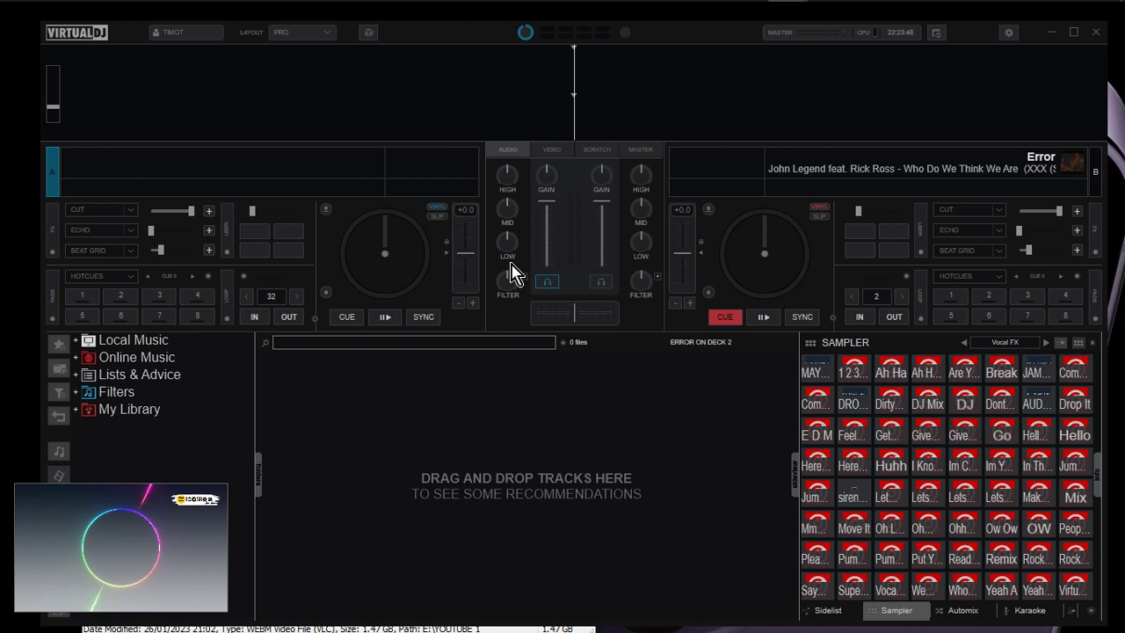
Play several Vocal FX samples from the sampler pads, including the "I Kno...", "Say..." and "Supe..." samples
left_click(899, 469)
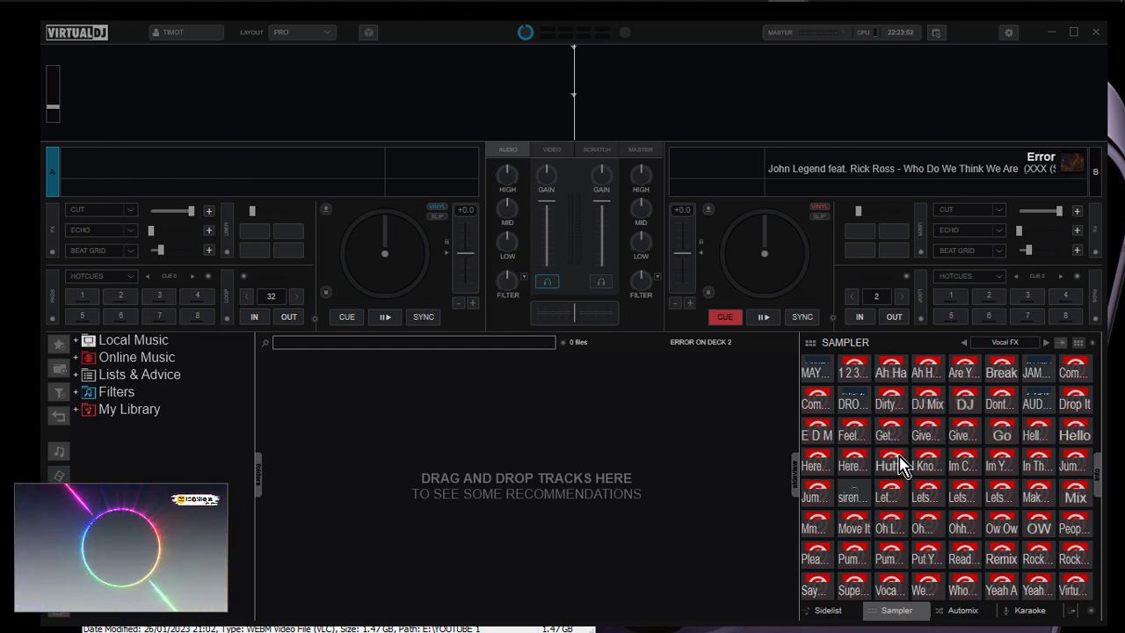
left_click(929, 468)
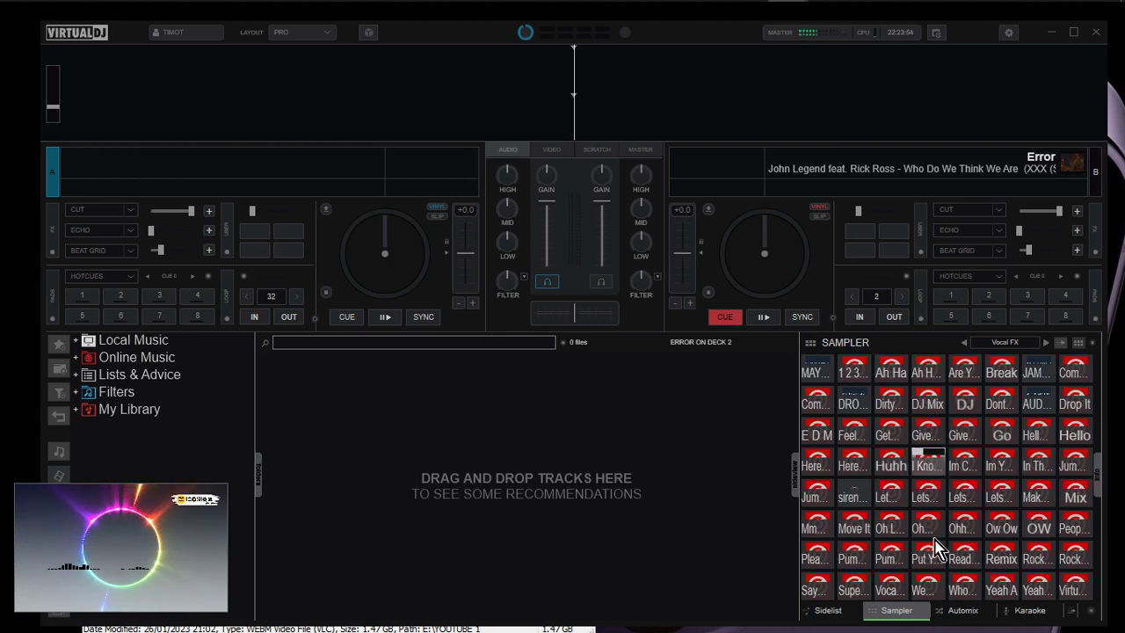
left_click(861, 588)
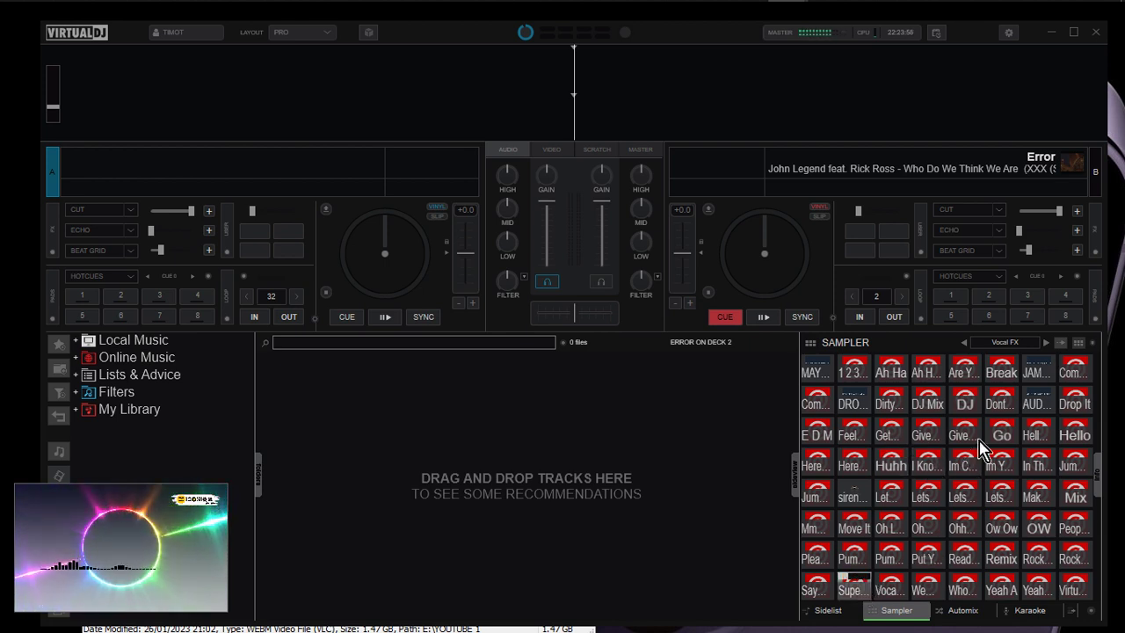
left_click(818, 589)
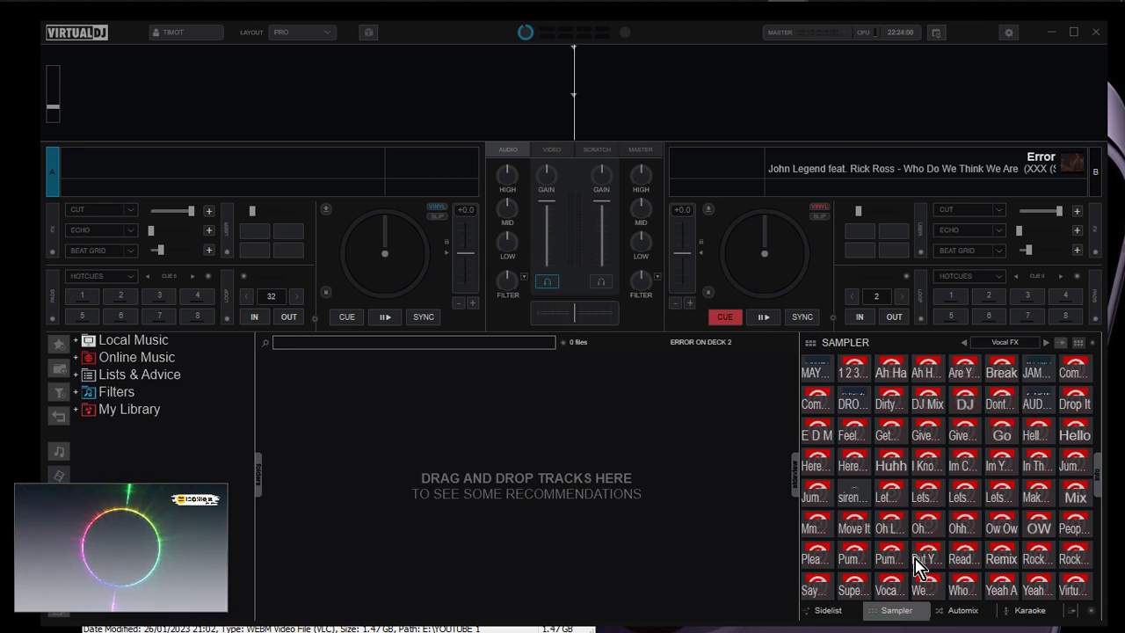
left_click(864, 591)
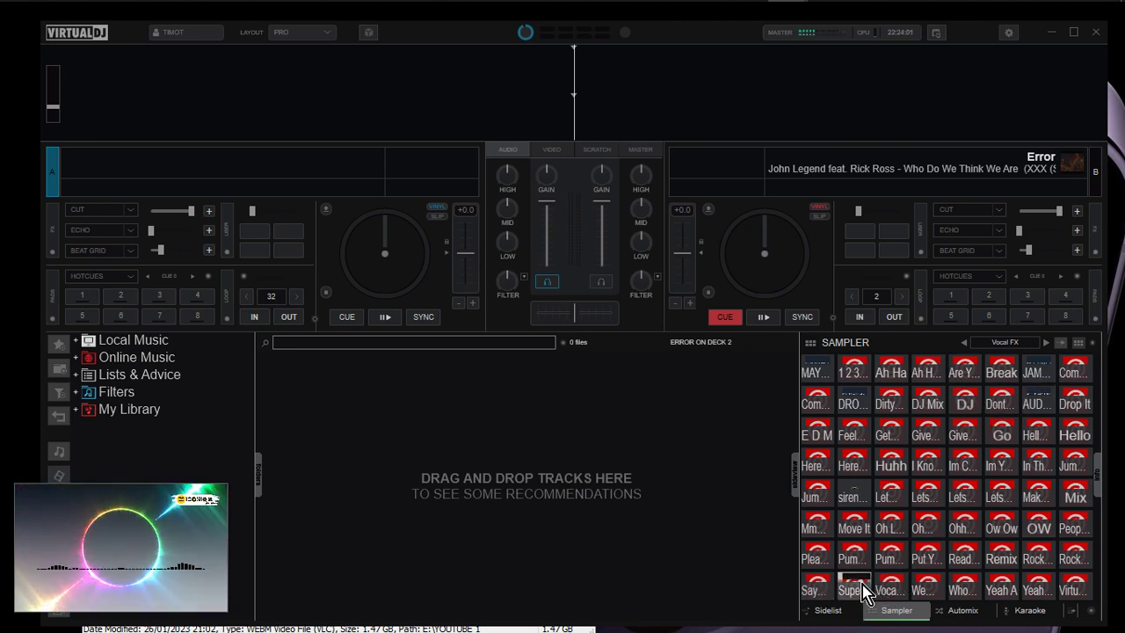
left_click(1048, 404)
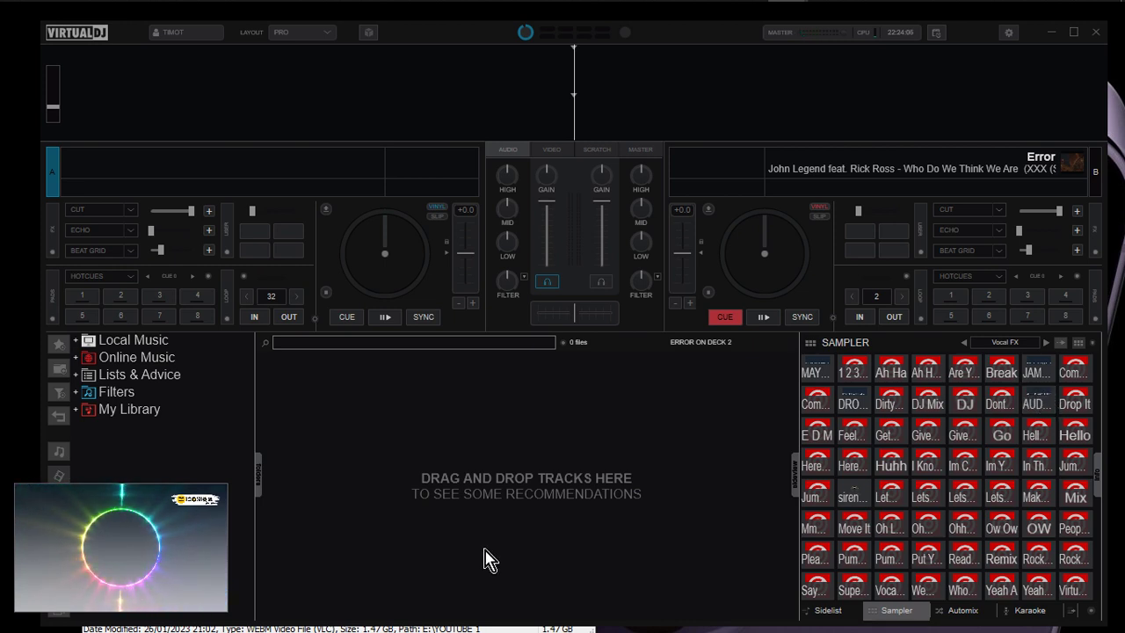
Open the Extensions settings and show the Database Filters among the Other add-ons
left_click(1010, 34)
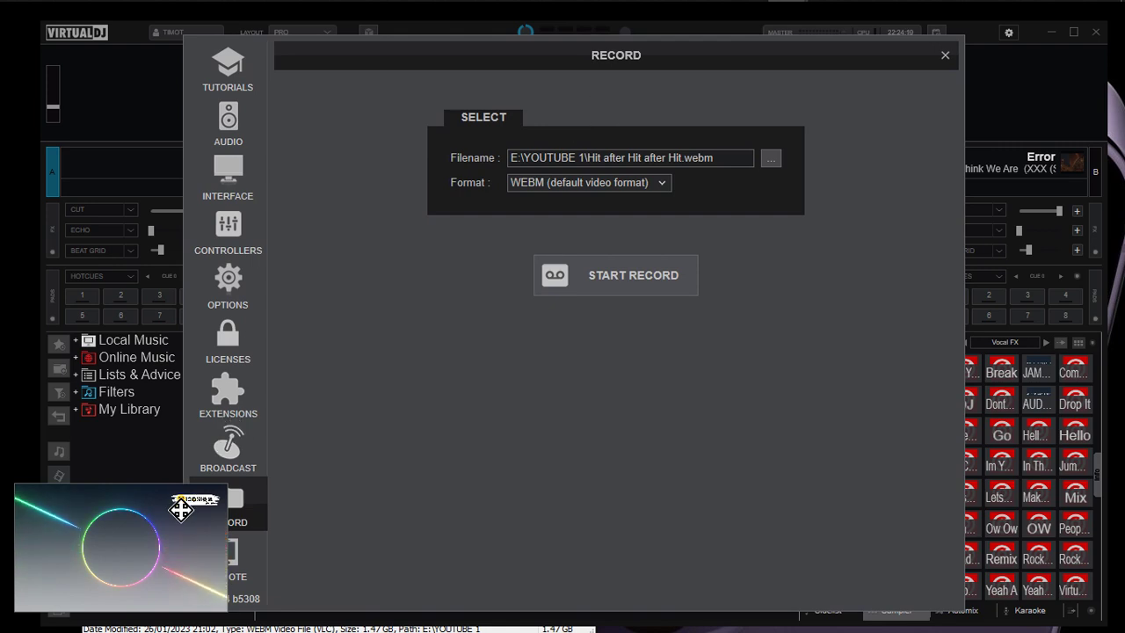
left_click_drag(181, 509, 133, 480)
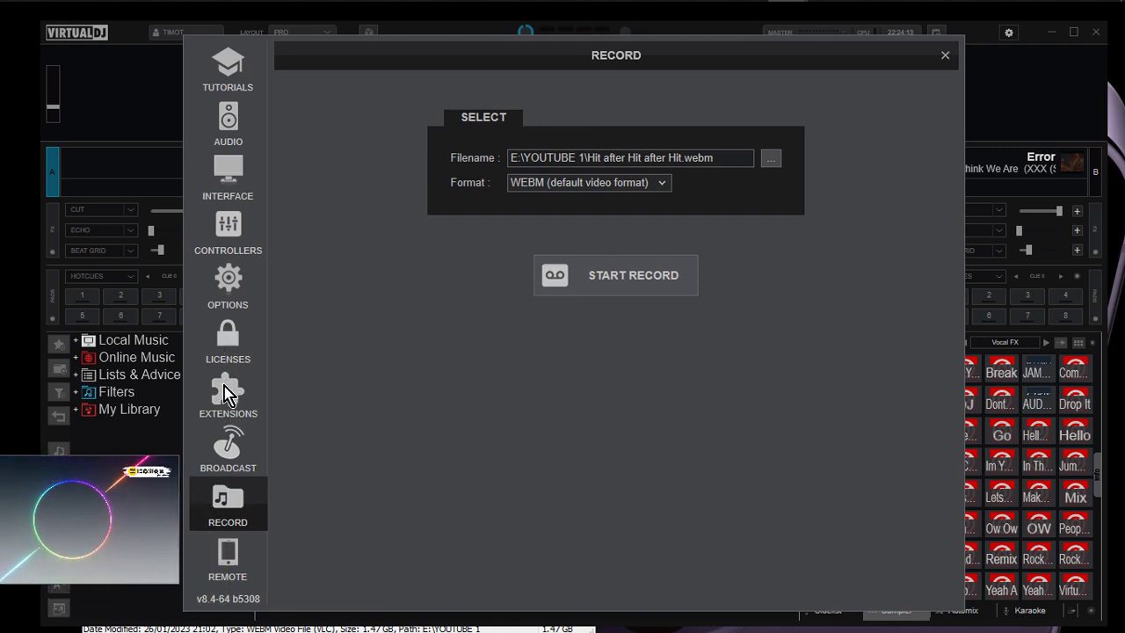
left_click(227, 393)
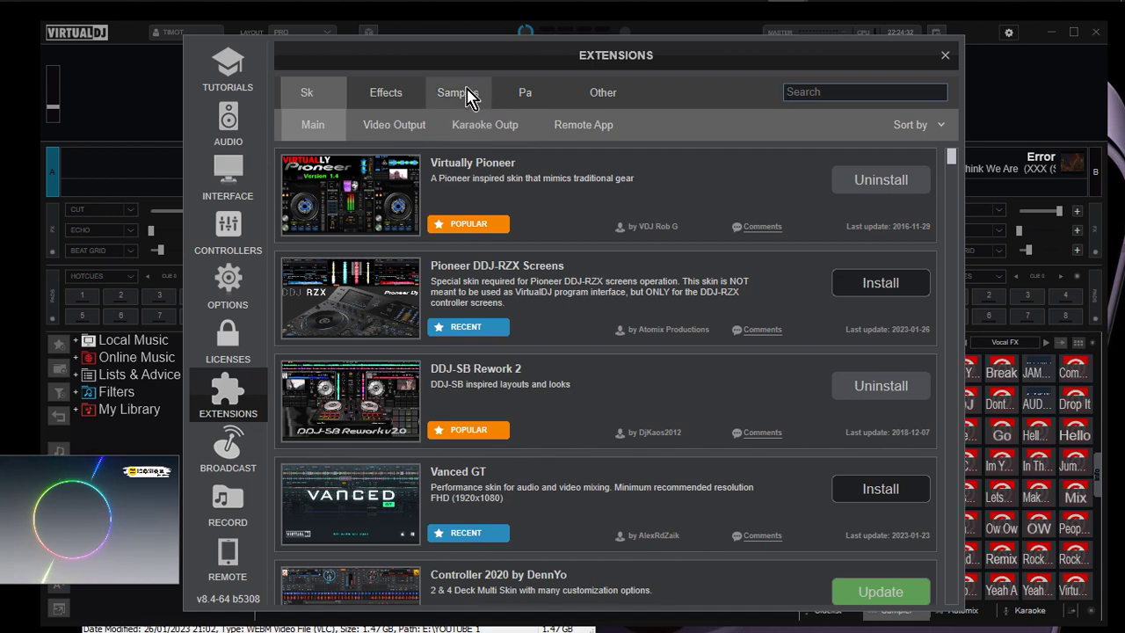
left_click(607, 94)
scroll(639, 368, "down", 1)
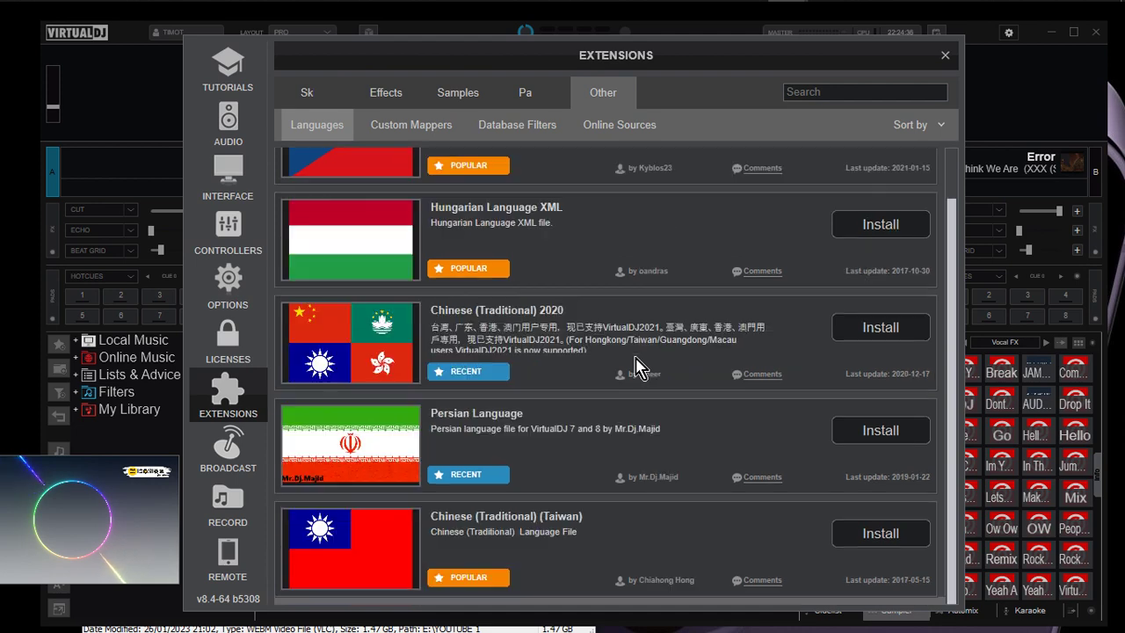
scroll(639, 367, "up", 1)
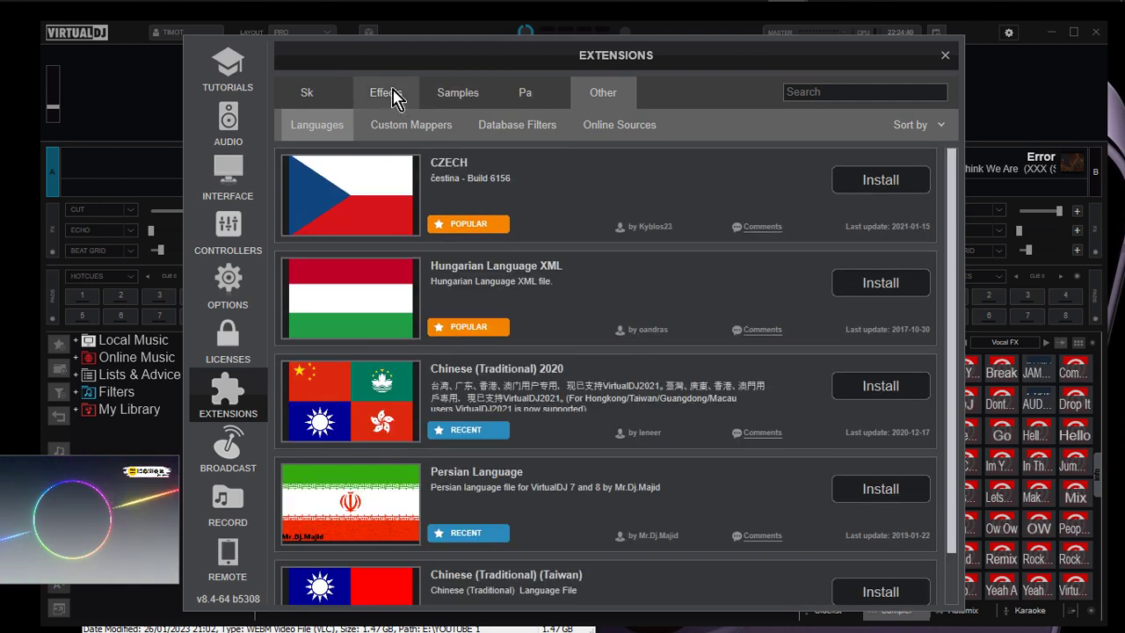
left_click(521, 126)
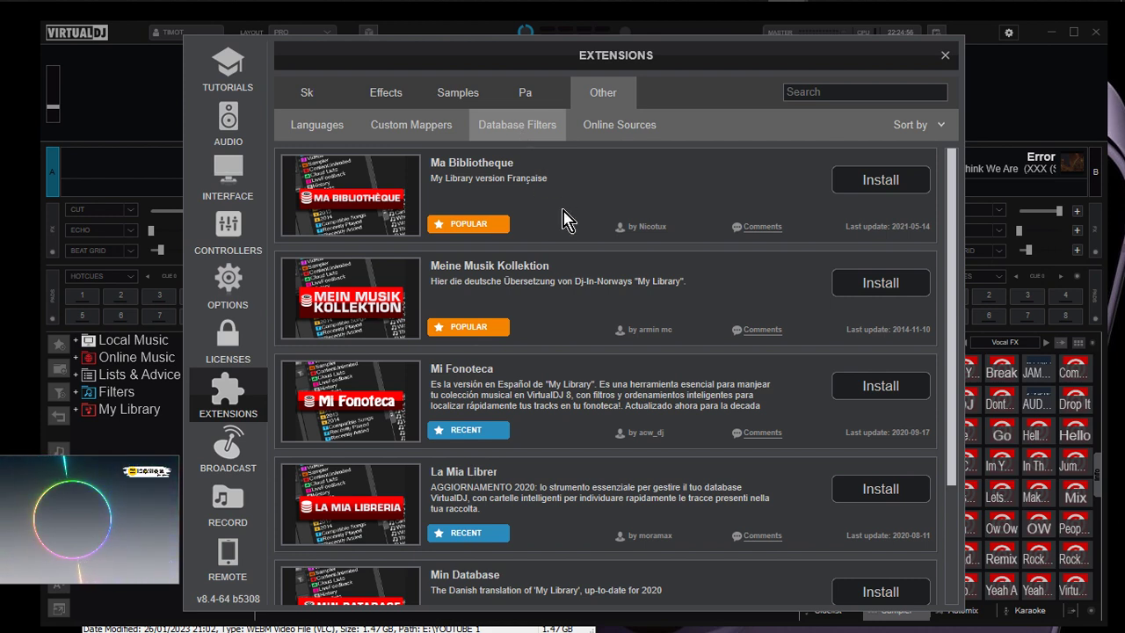
Look through the database filter add-ons for the My Library entry, then close the settings
scroll(562, 220, "down", 3)
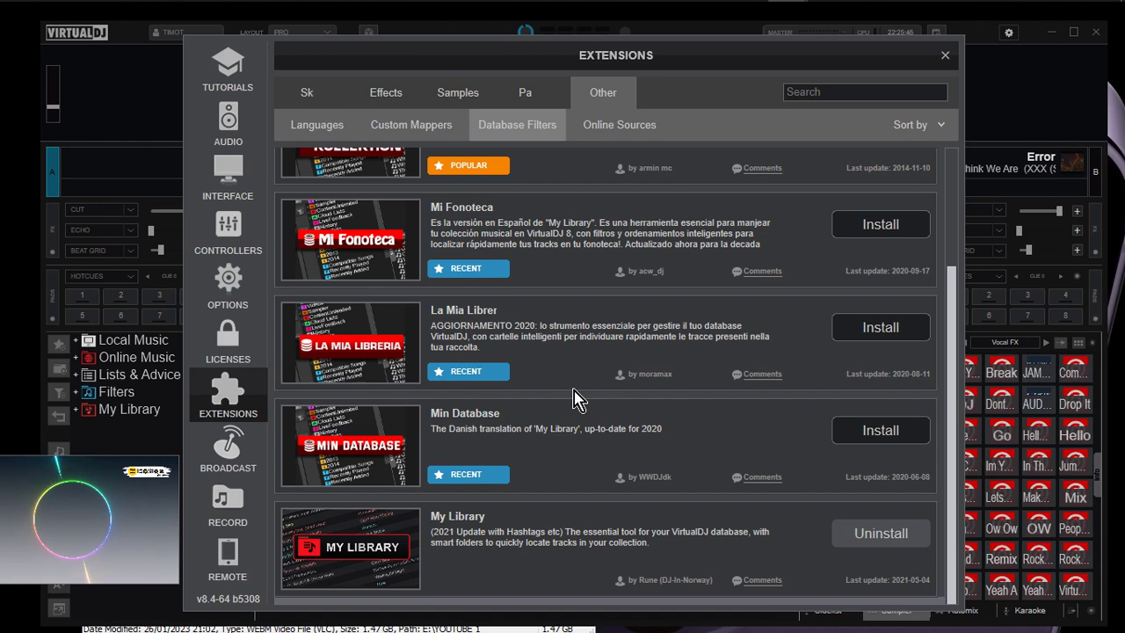
scroll(576, 400, "up", 3)
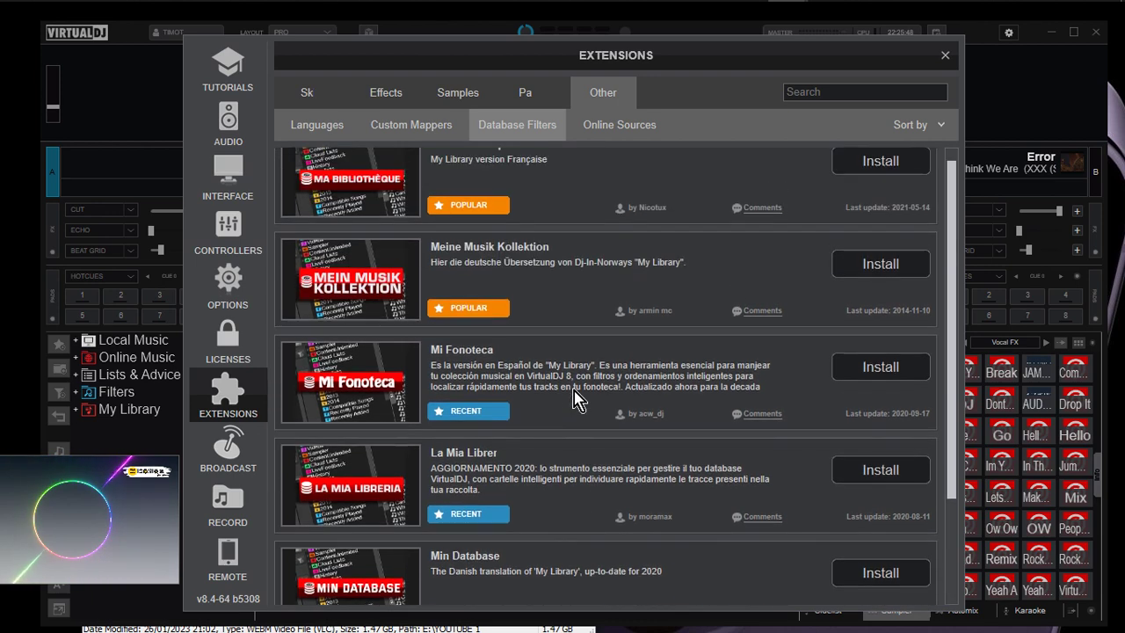
scroll(576, 400, "up", 1)
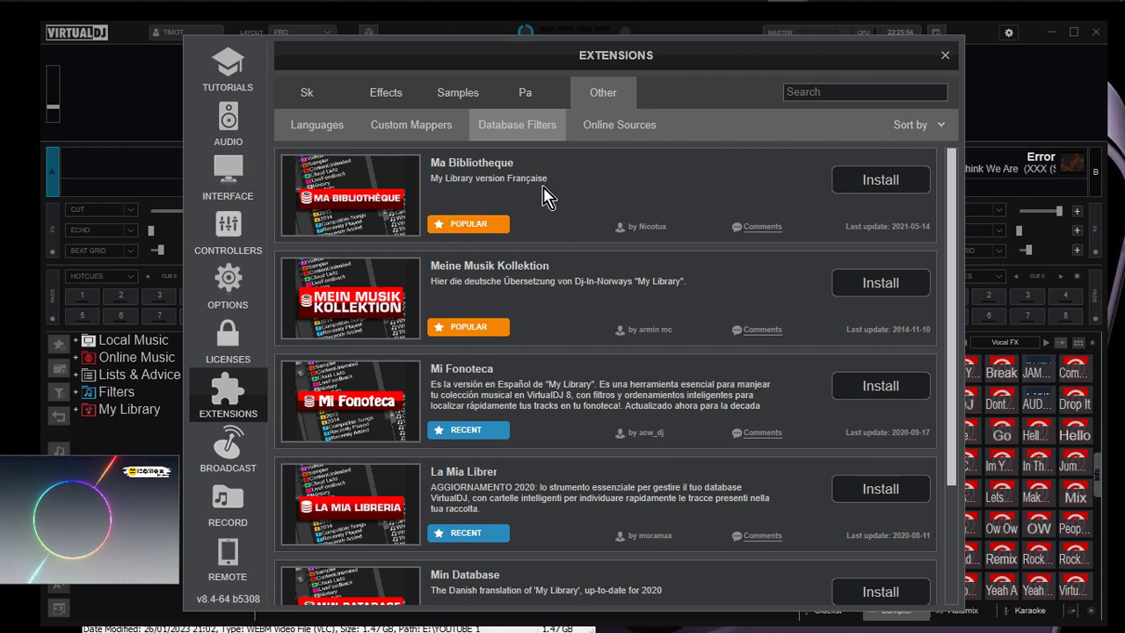
scroll(769, 251, "down", 3)
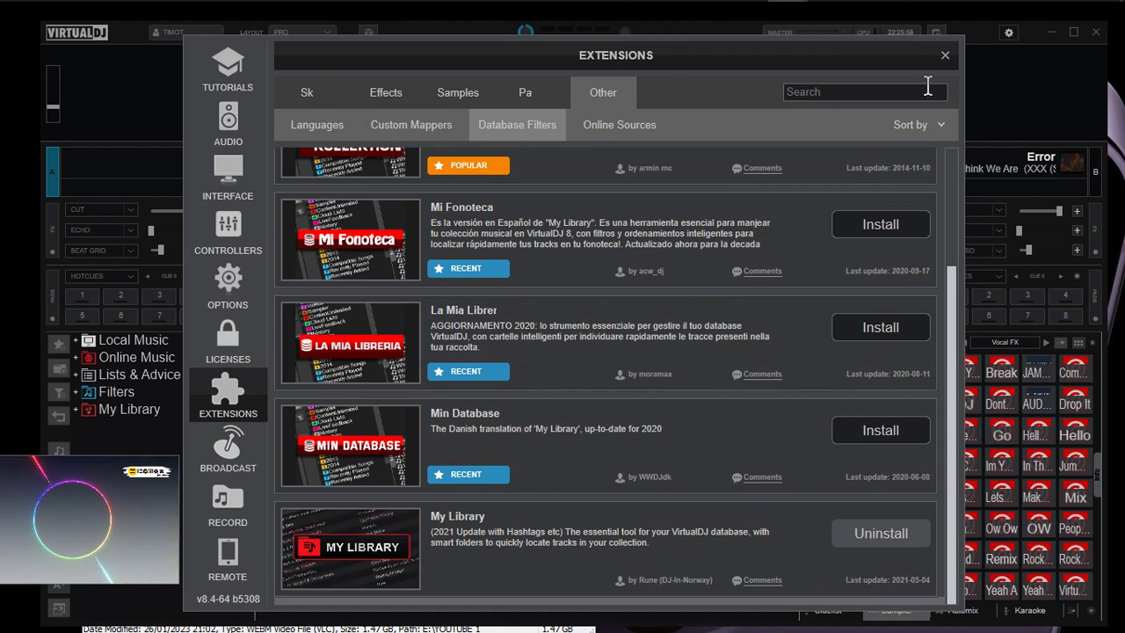
left_click(945, 55)
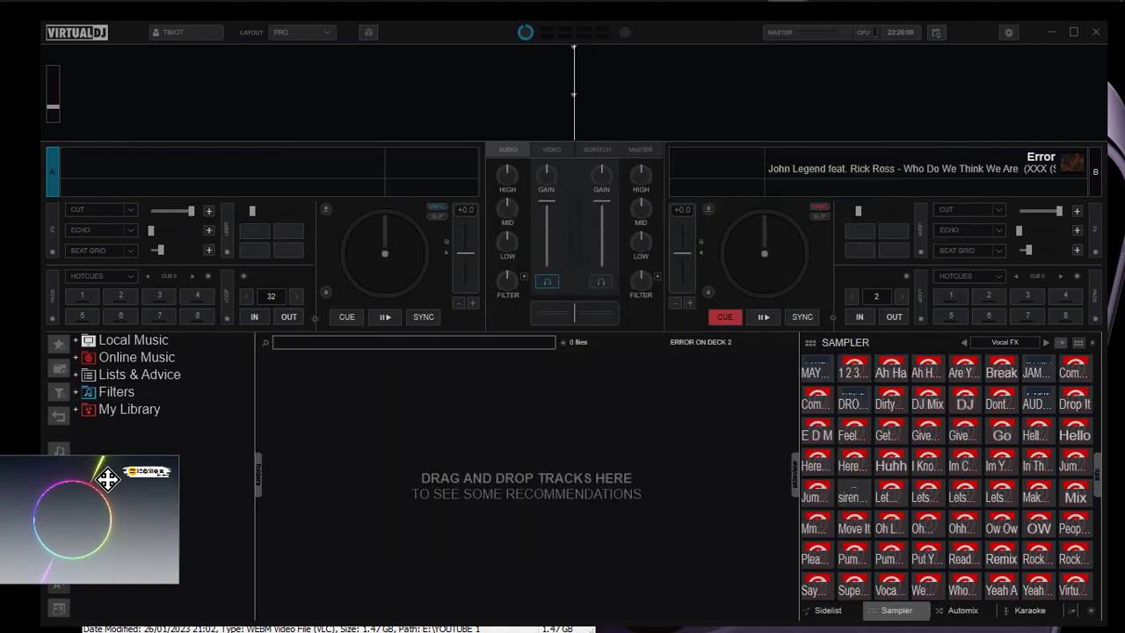
Move the floating visualizer window clear of the folder list and expand the My Library folder
left_click_drag(108, 493, 453, 428)
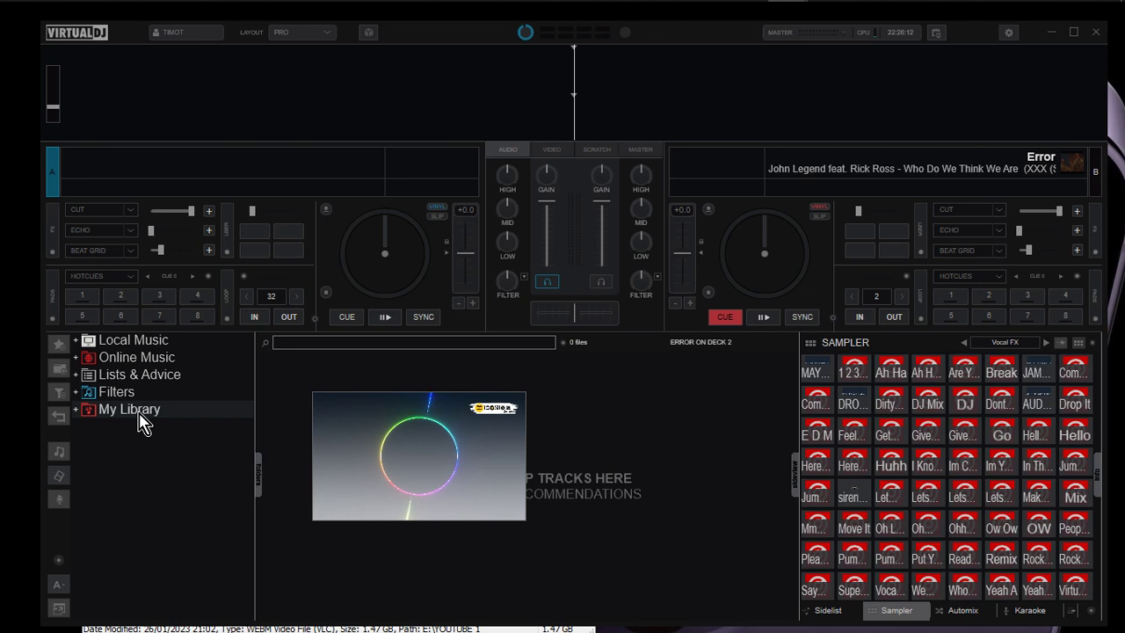
left_click(118, 395)
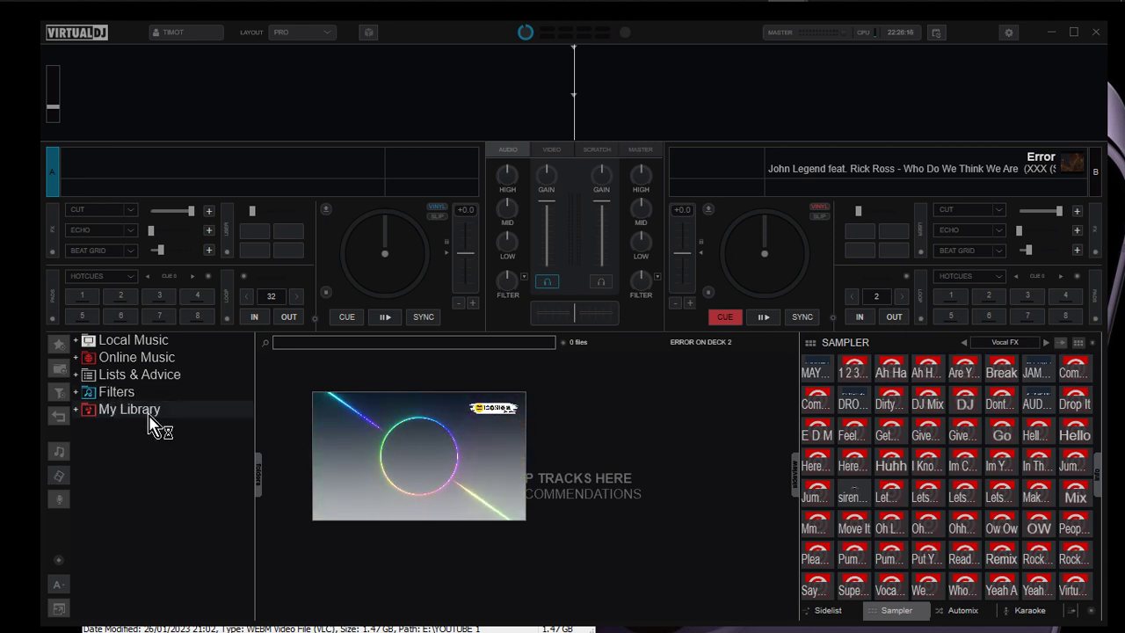
left_click_drag(449, 484, 7, 587)
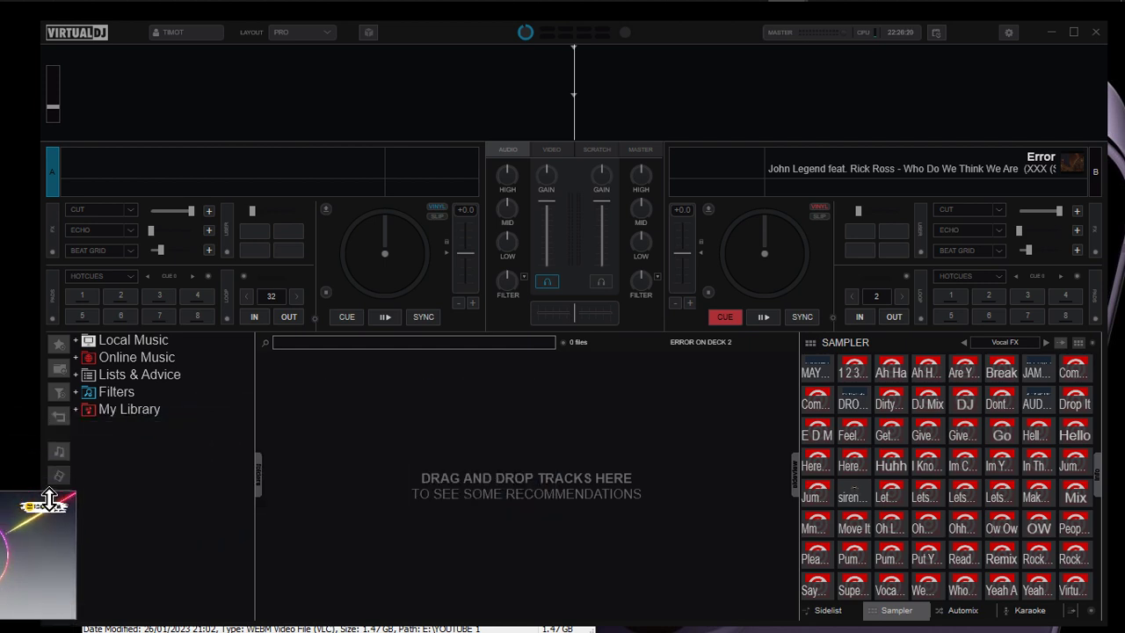
left_click(132, 410)
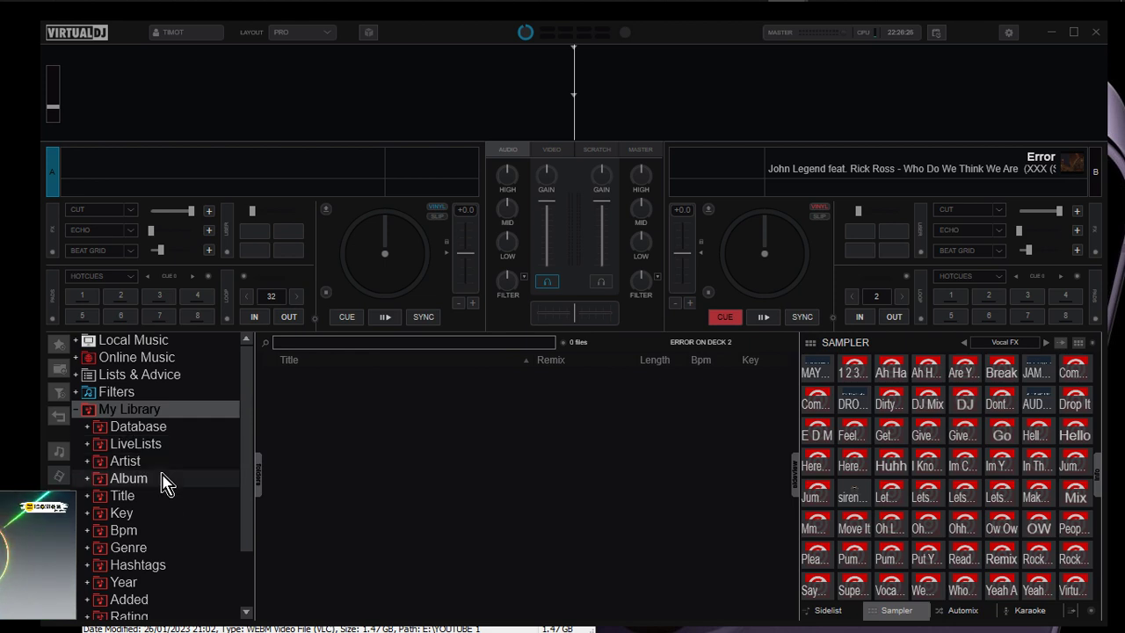
scroll(165, 485, "down", 2)
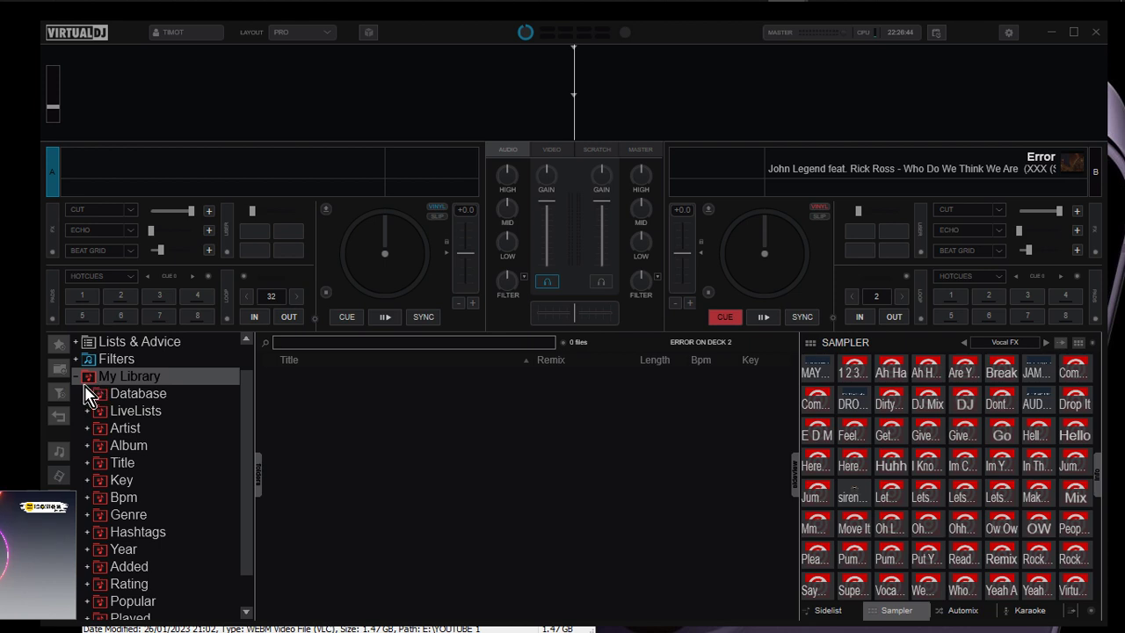
Expand the Database folder inside My Library to show its subfolders
left_click(88, 395)
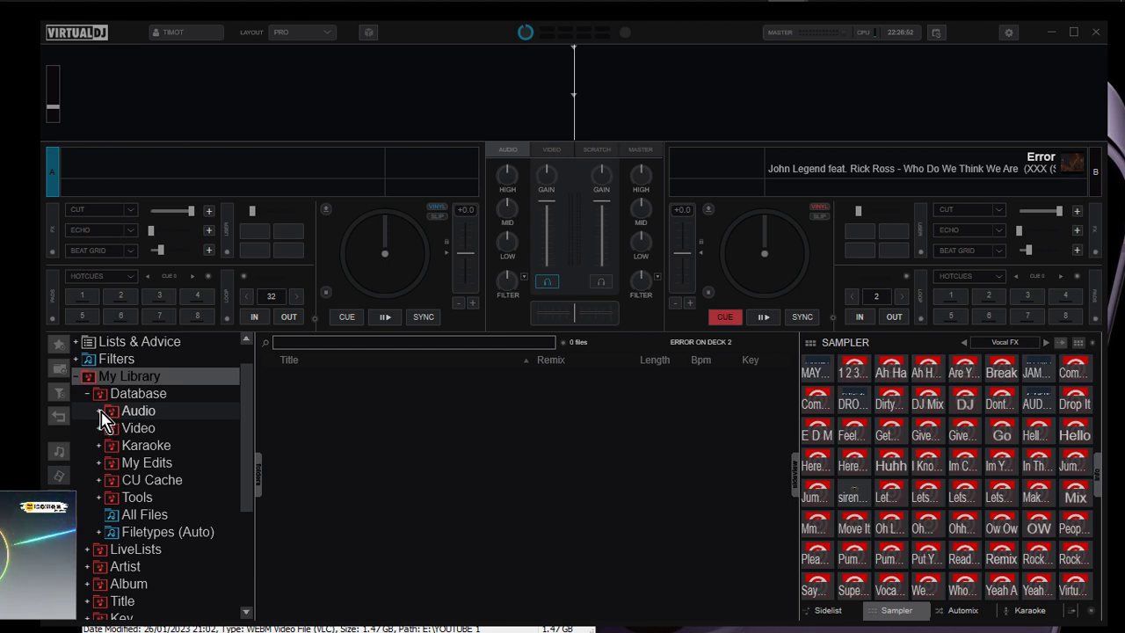
scroll(101, 421, "up", 2)
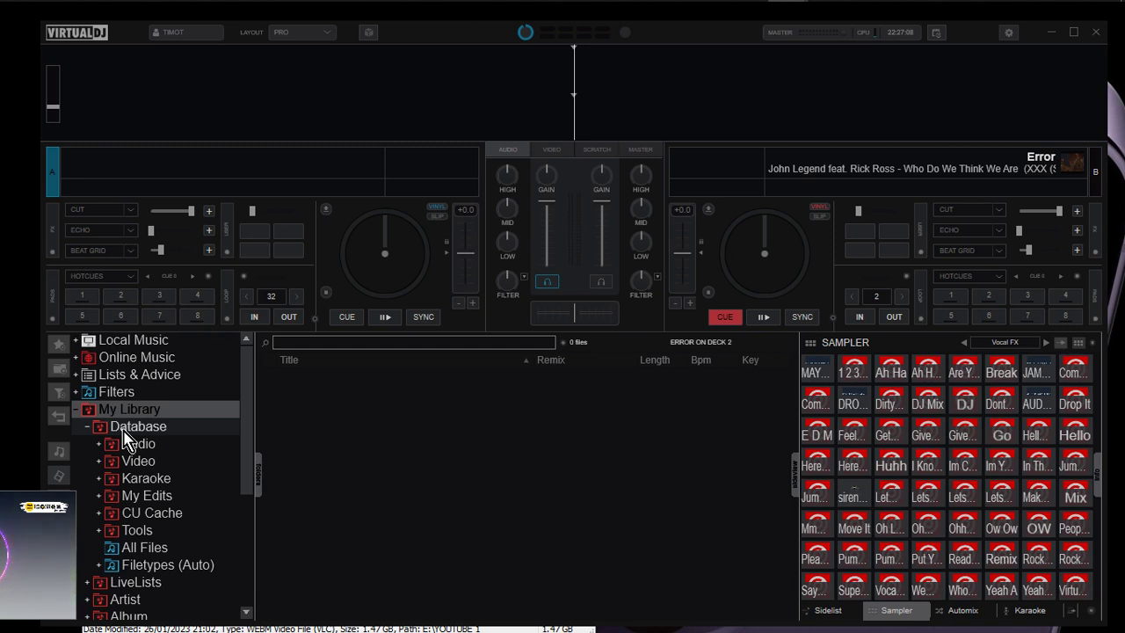
scroll(126, 436, "down", 1)
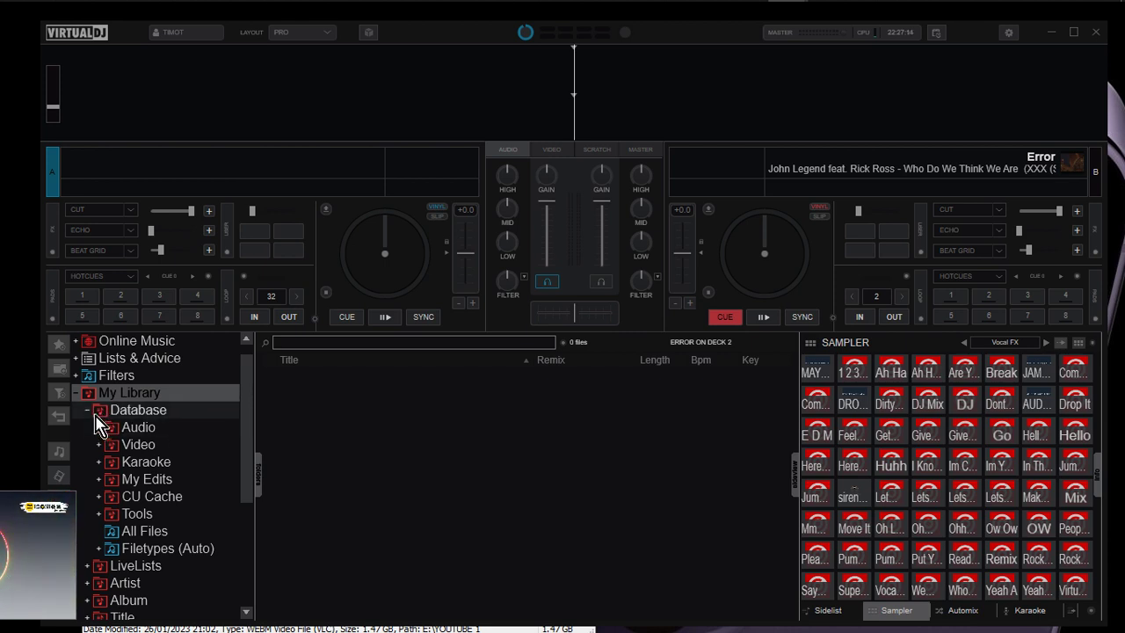
left_click(90, 412)
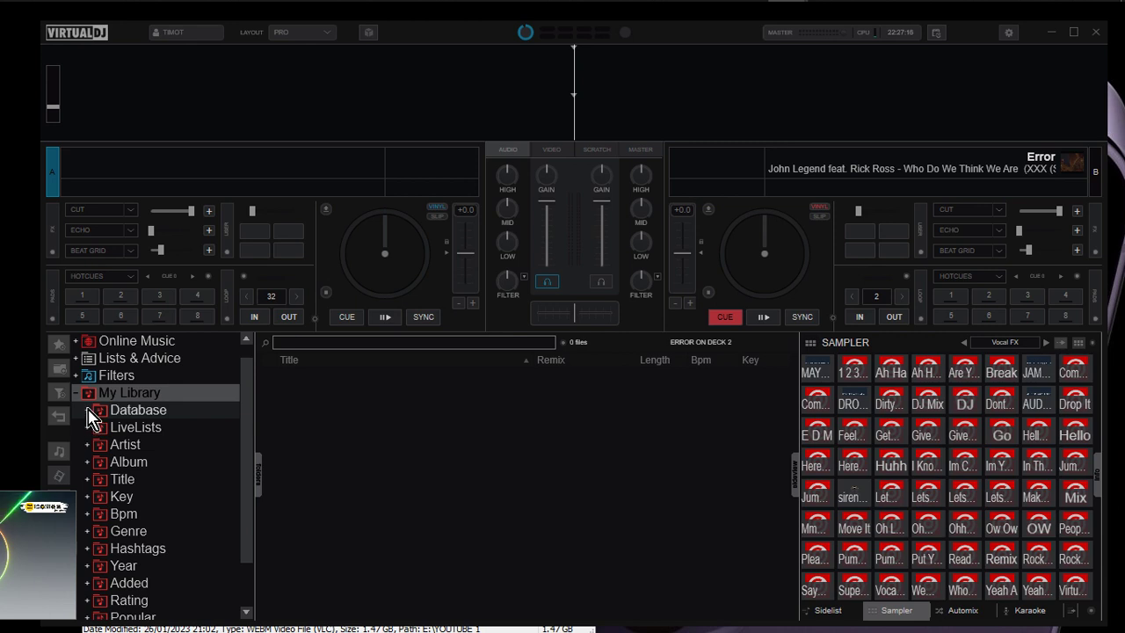
left_click(87, 413)
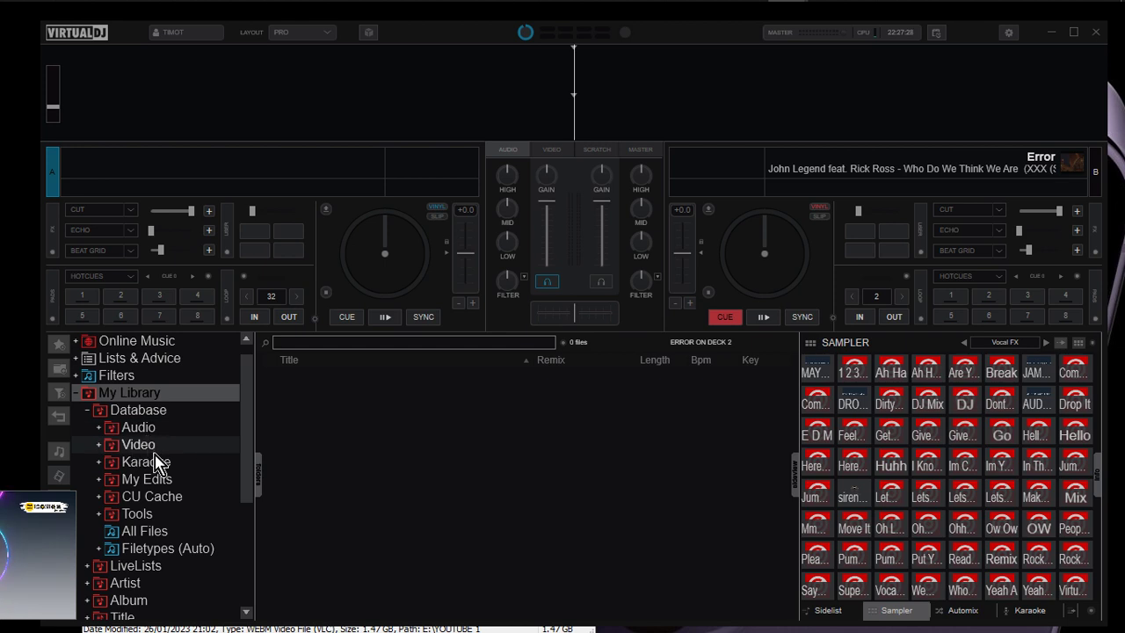
Check the All and New filters in the Database's Audio folder, then collapse that folder
left_click(100, 428)
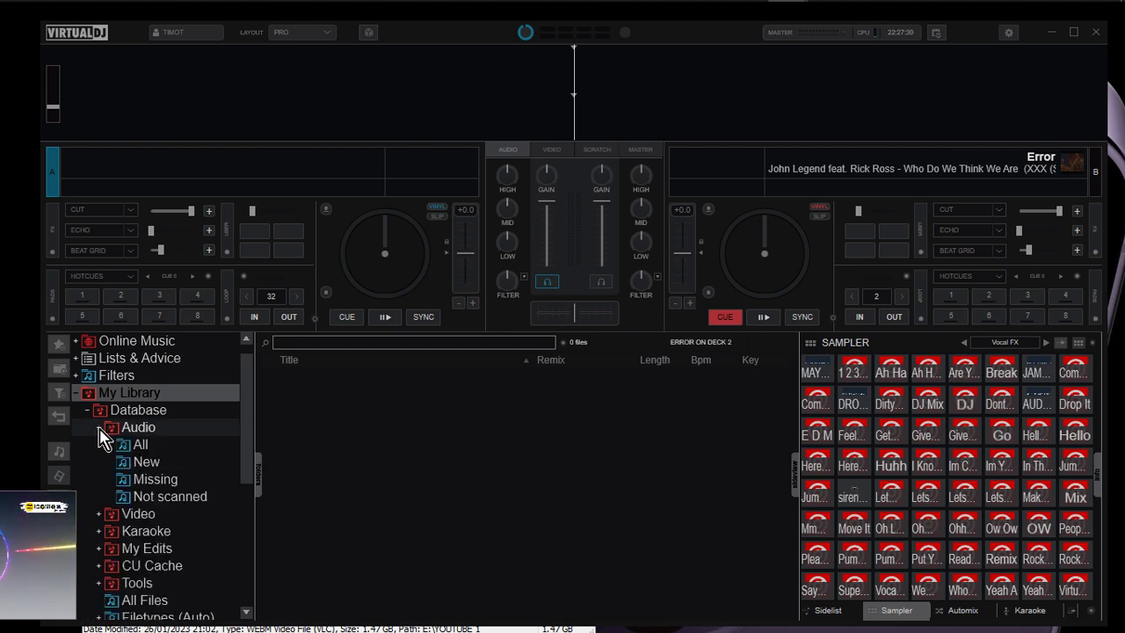
left_click(157, 447)
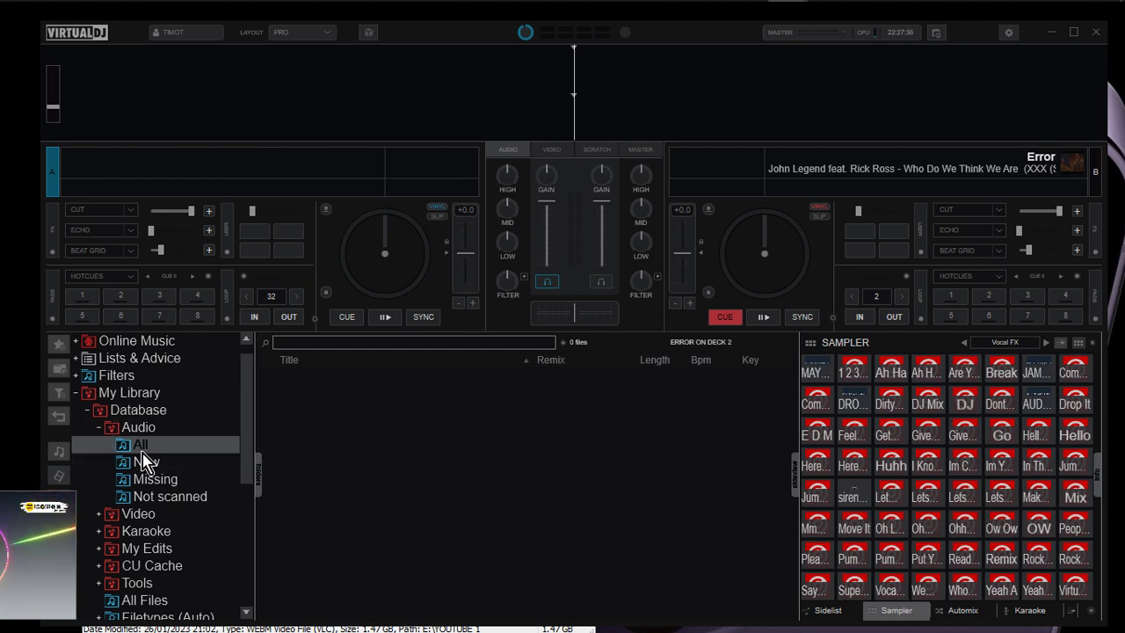
left_click(145, 462)
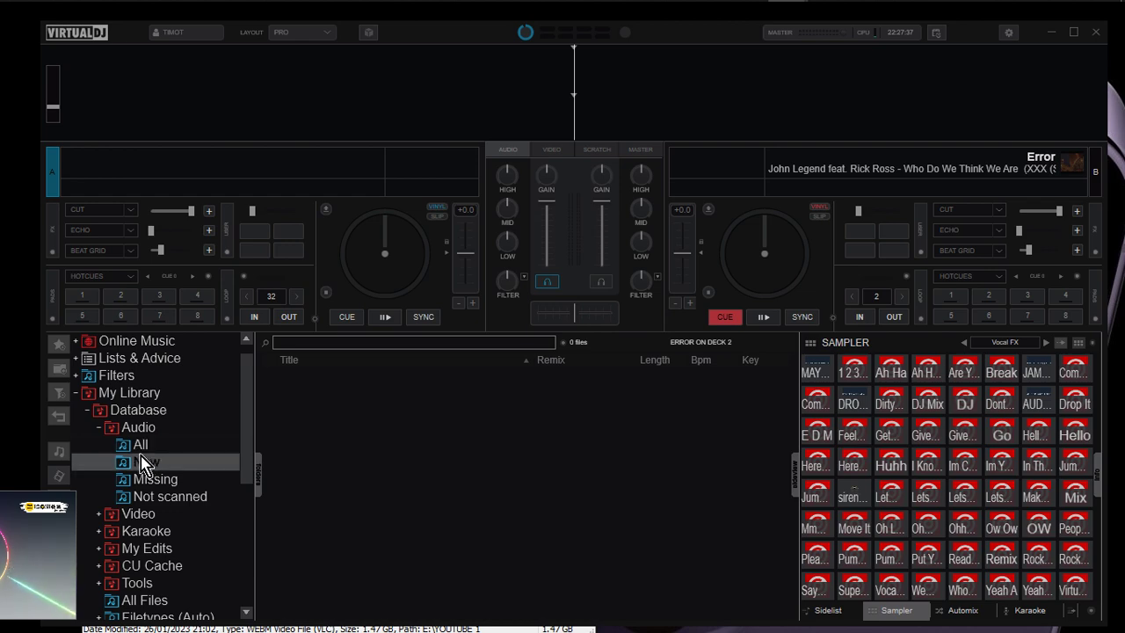
left_click(98, 426)
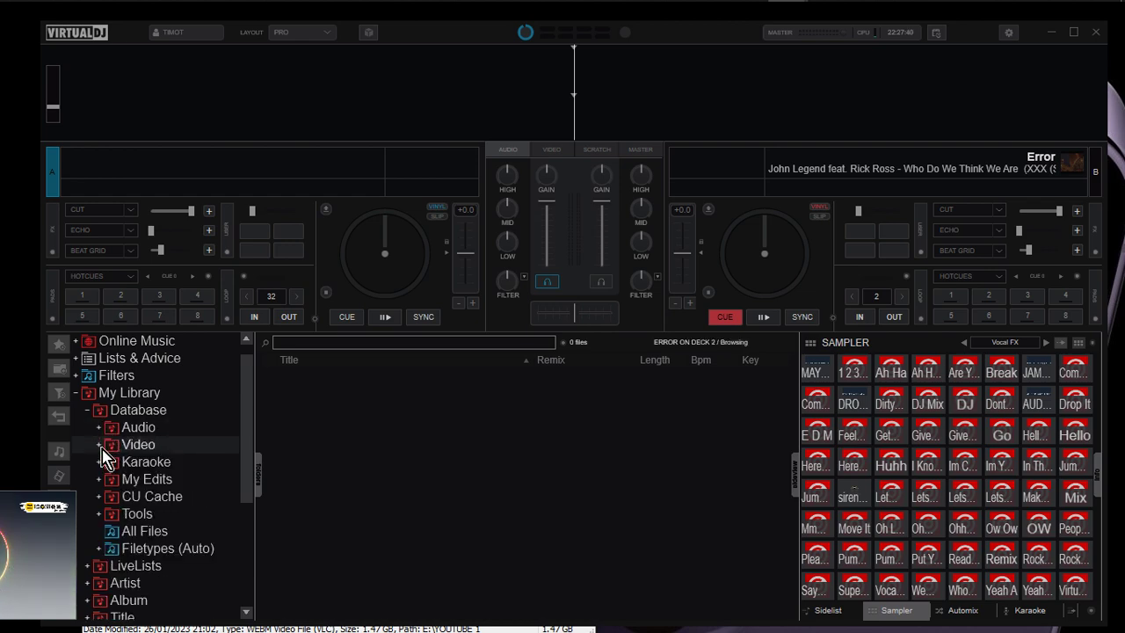
Expand the Database's Video folder, list All video files and browse through the tracks
left_click(100, 446)
left_click(121, 462)
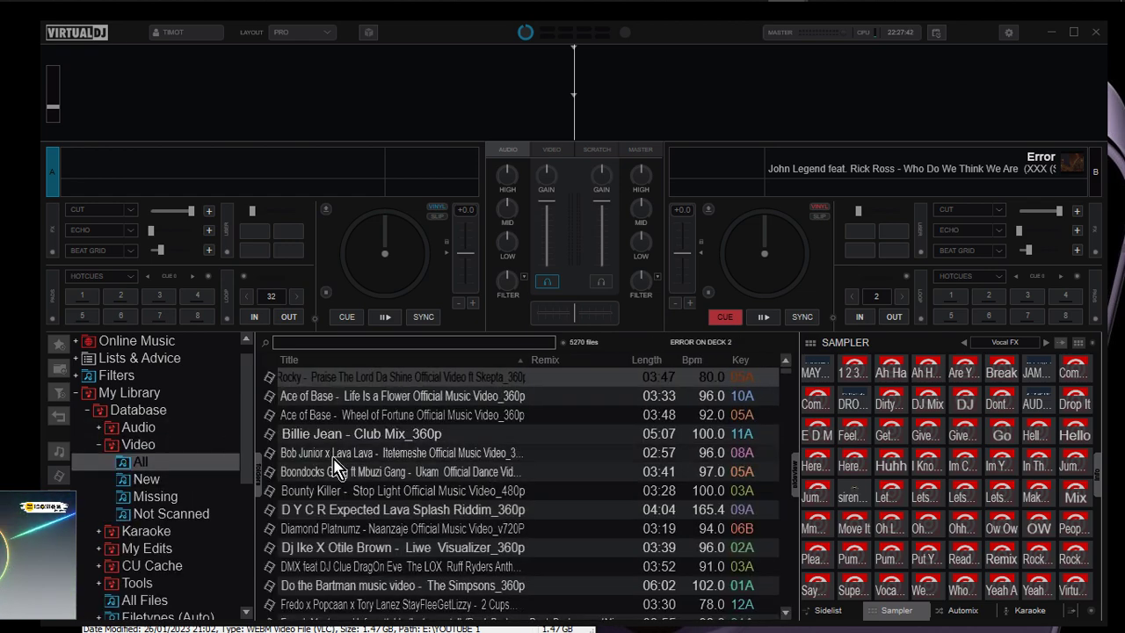
scroll(365, 471, "down", 5)
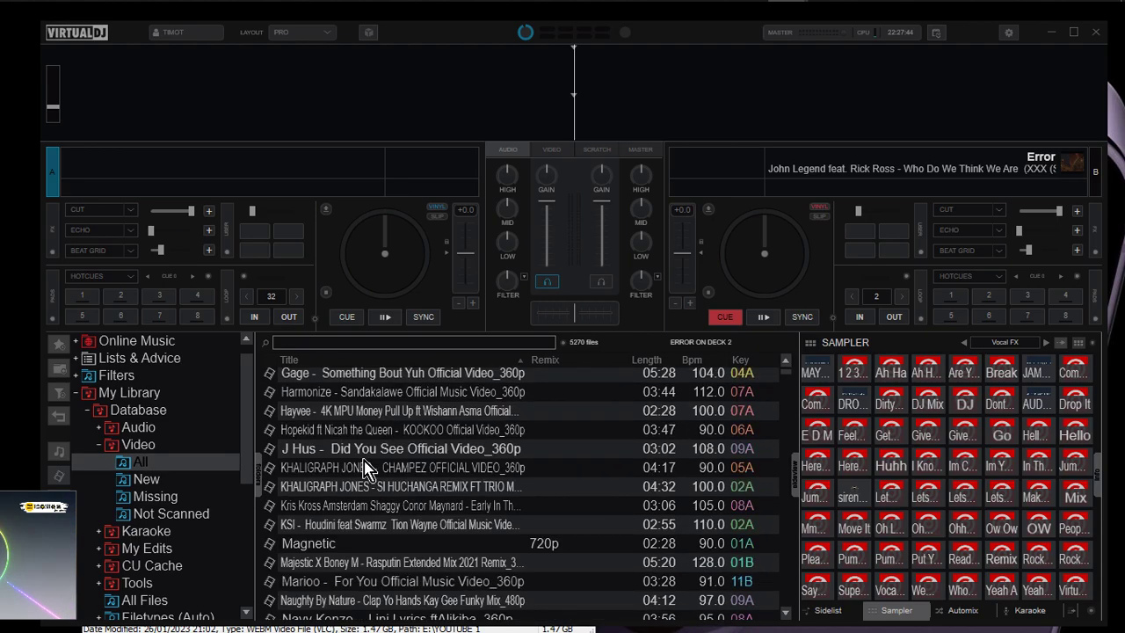
scroll(365, 468, "down", 3)
scroll(365, 468, "up", 15)
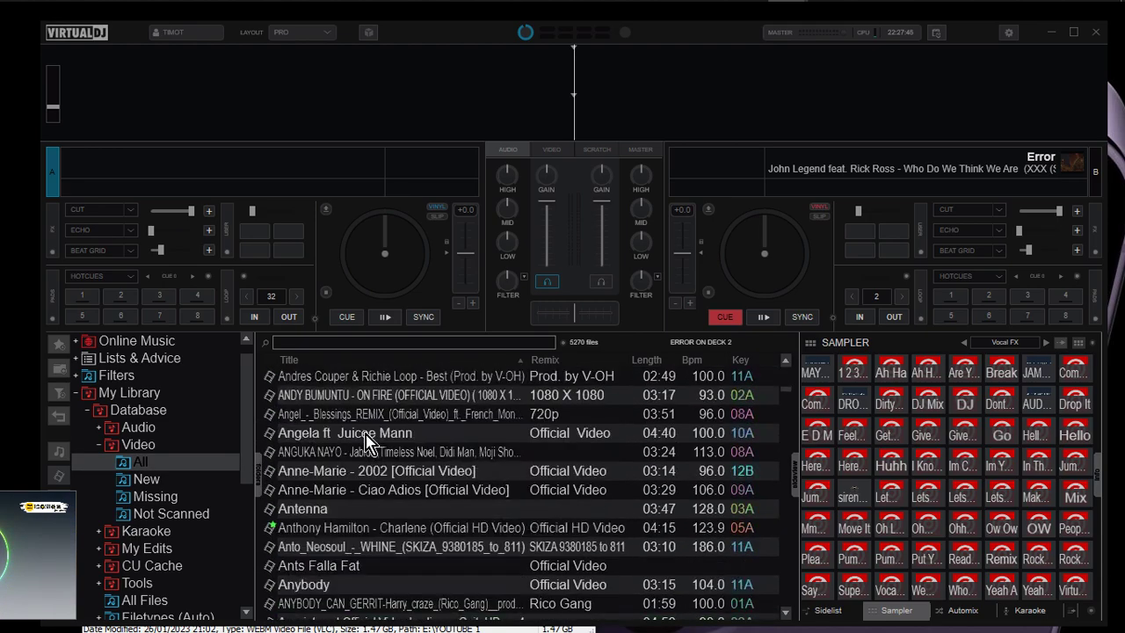
scroll(365, 442, "down", 20)
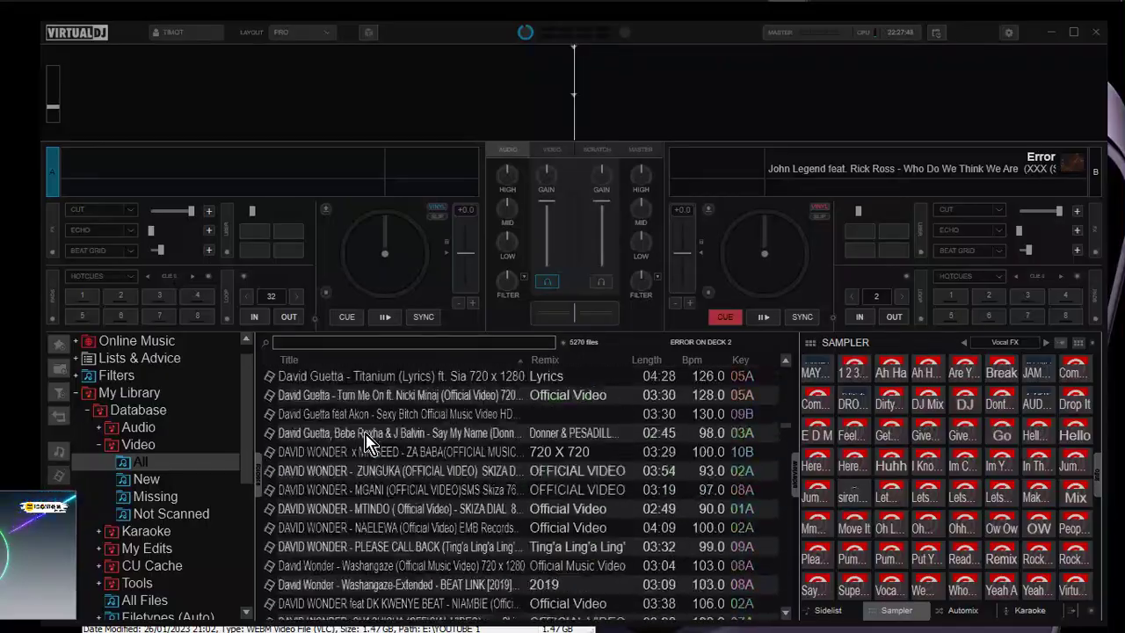
Browse the remaining tracks in the Video folder's All filter, then list and look through its New videos
scroll(365, 442, "down", 20)
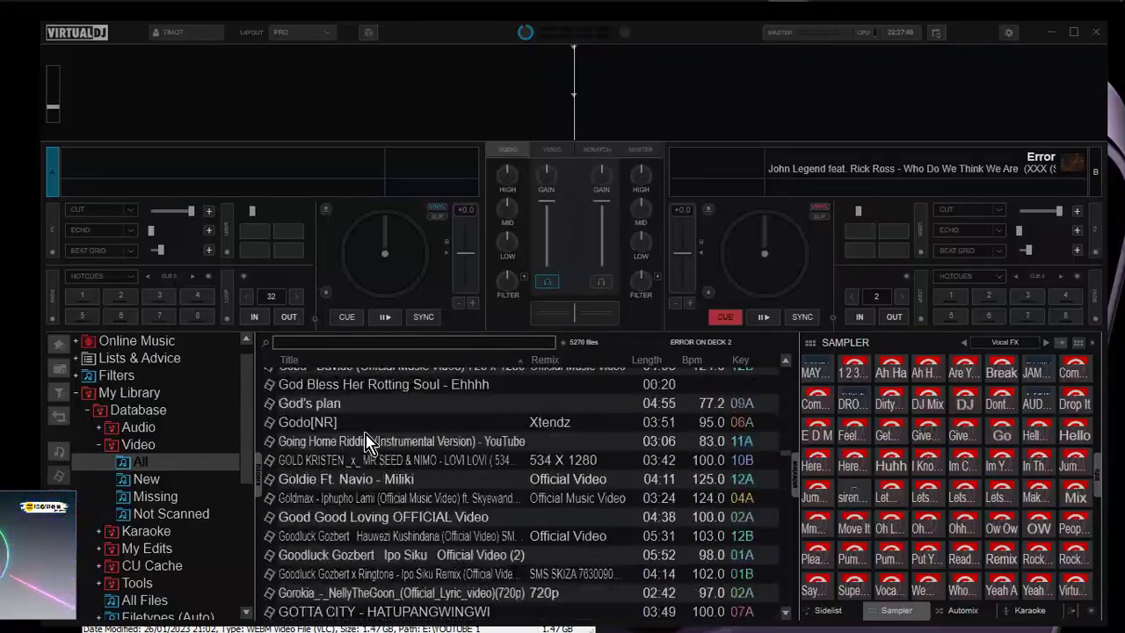
scroll(365, 442, "down", 20)
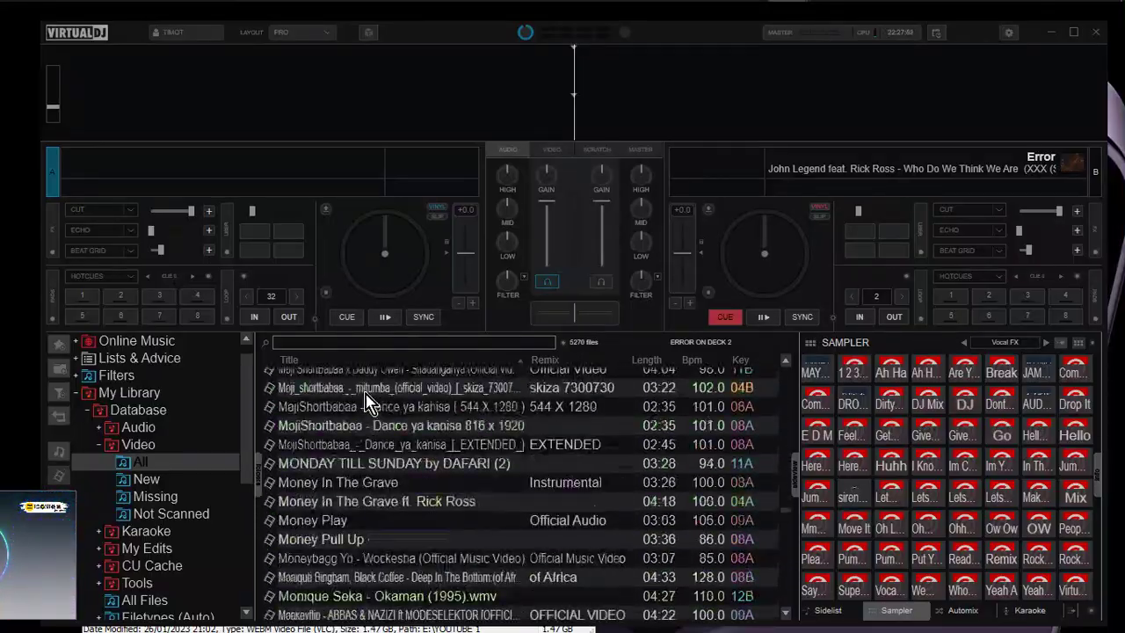
scroll(367, 403, "down", 12)
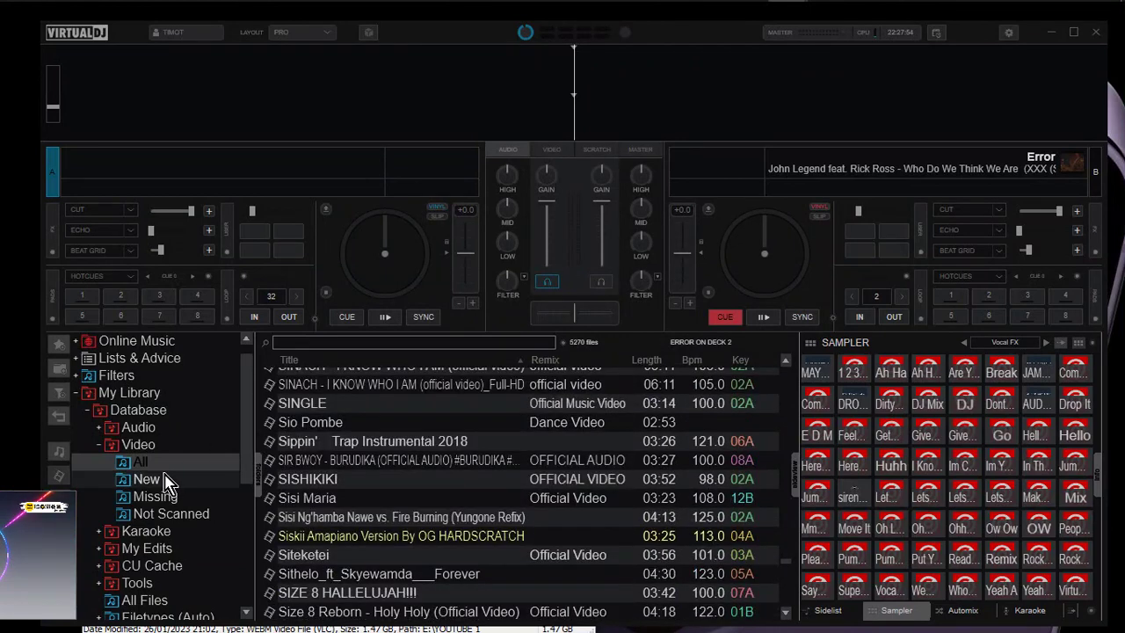
left_click(167, 483)
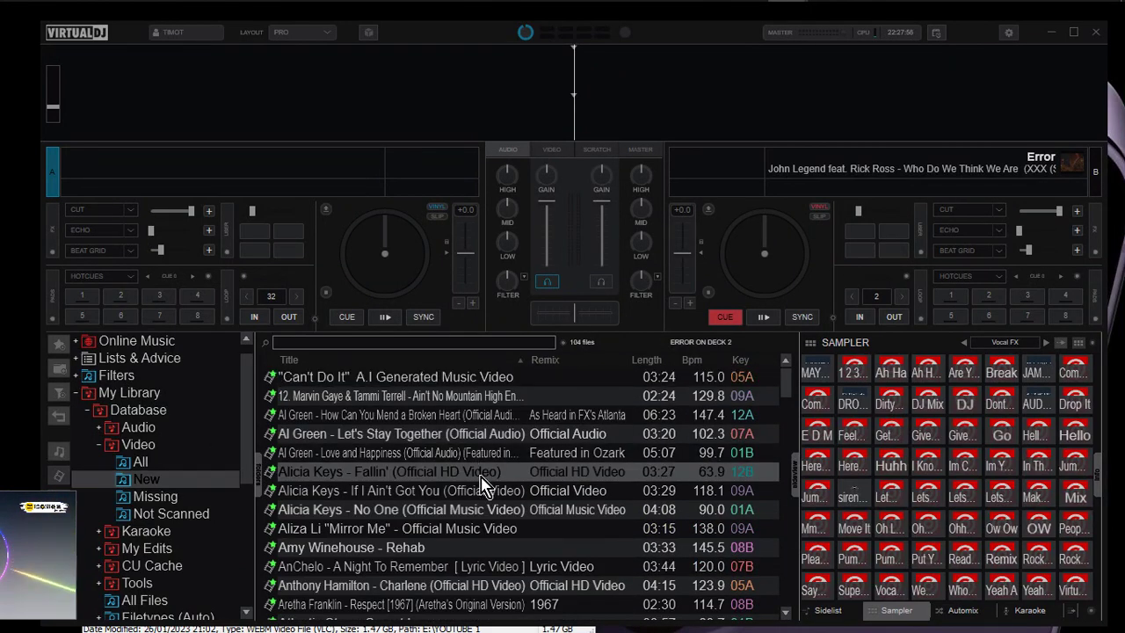
scroll(483, 486, "down", 4)
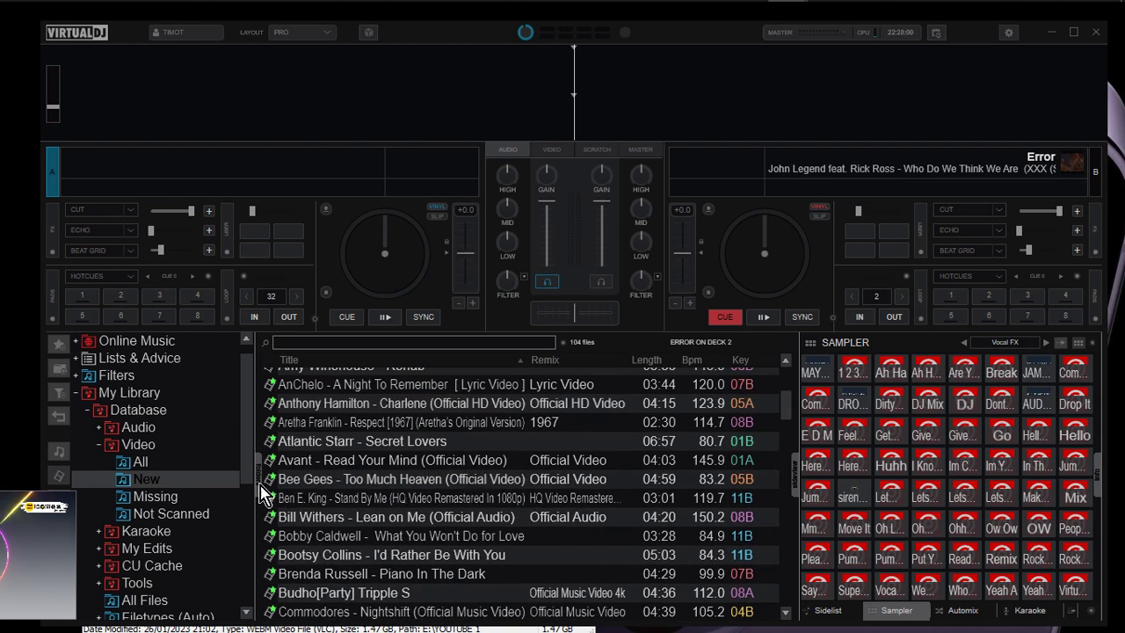
Check the Missing filter in the Video folder, then list the Not Scanned videos and browse through them
left_click(181, 498)
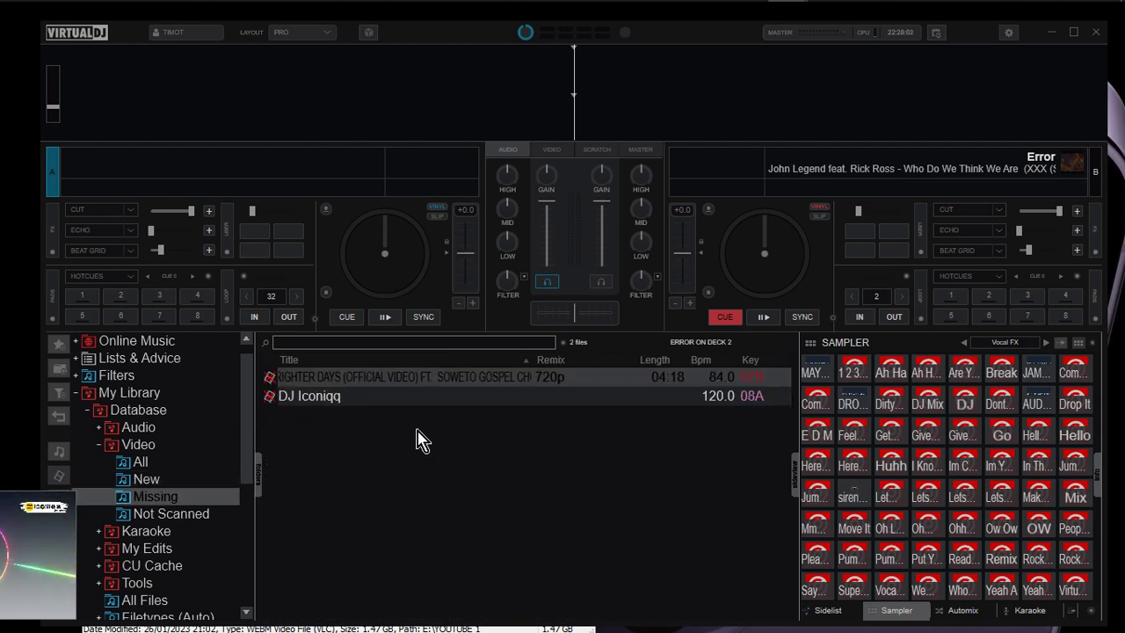
left_click(174, 518)
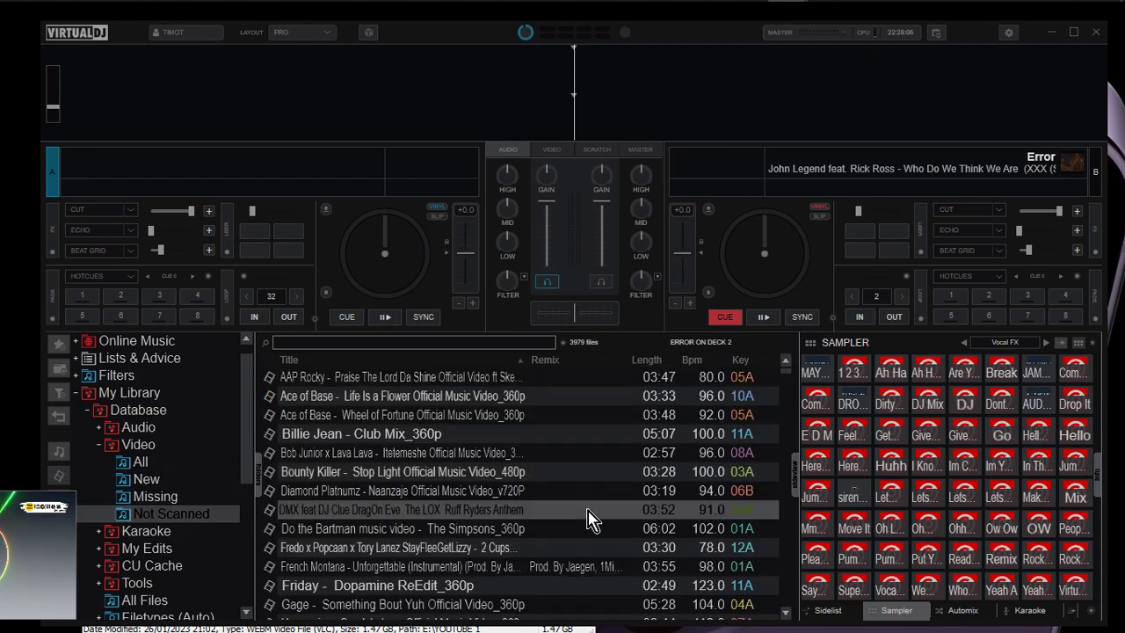
scroll(588, 519, "up", 5)
scroll(588, 519, "down", 10)
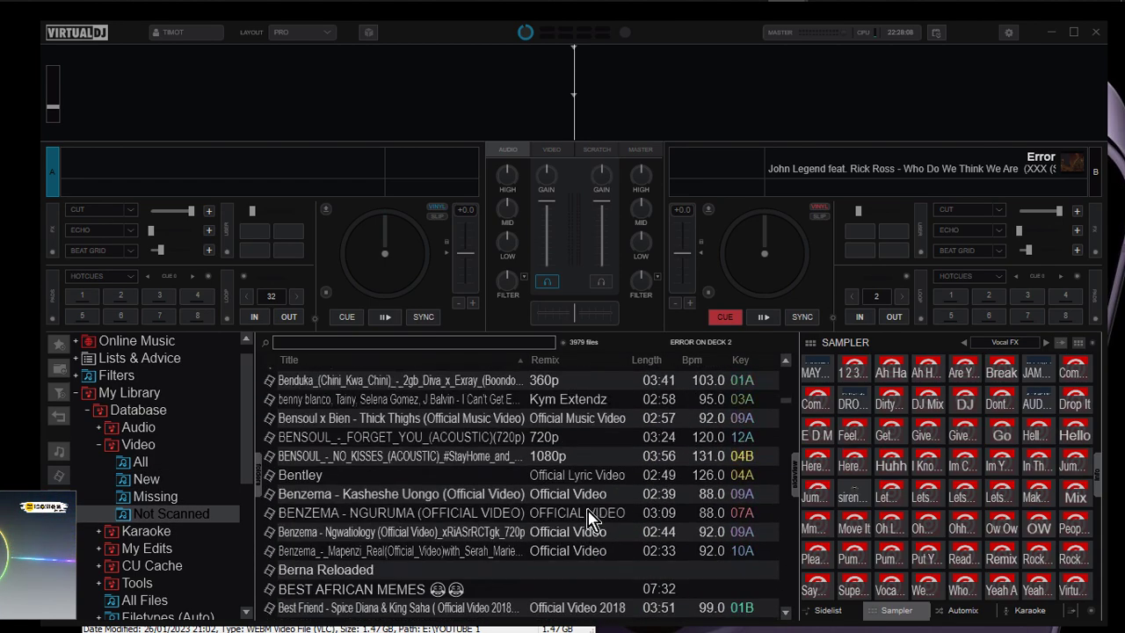
scroll(588, 519, "down", 15)
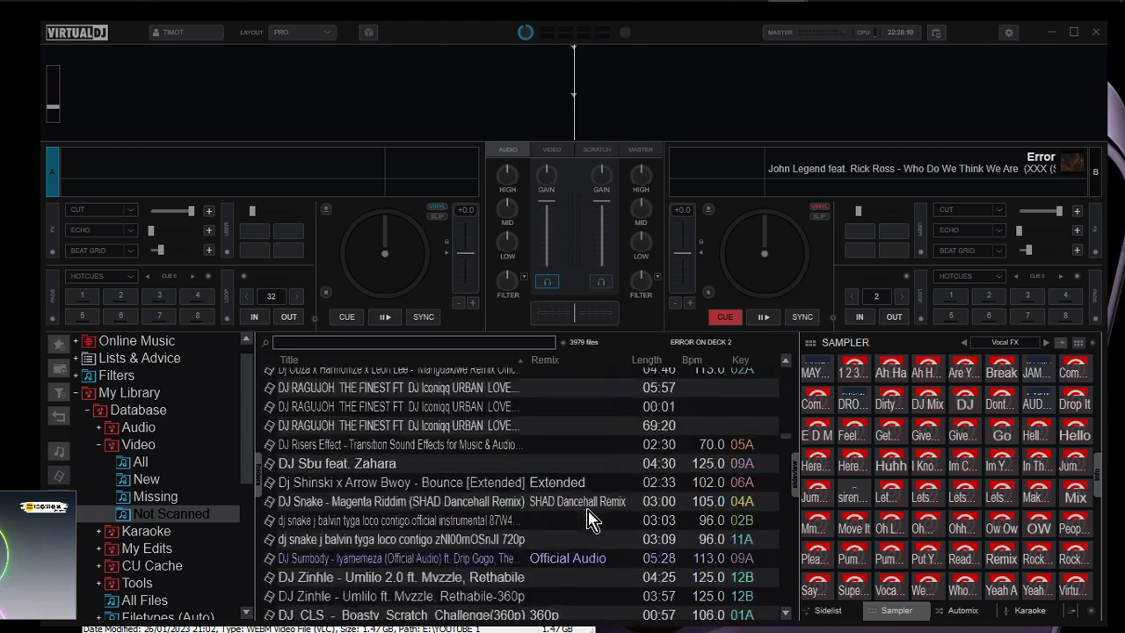
scroll(587, 519, "down", 4)
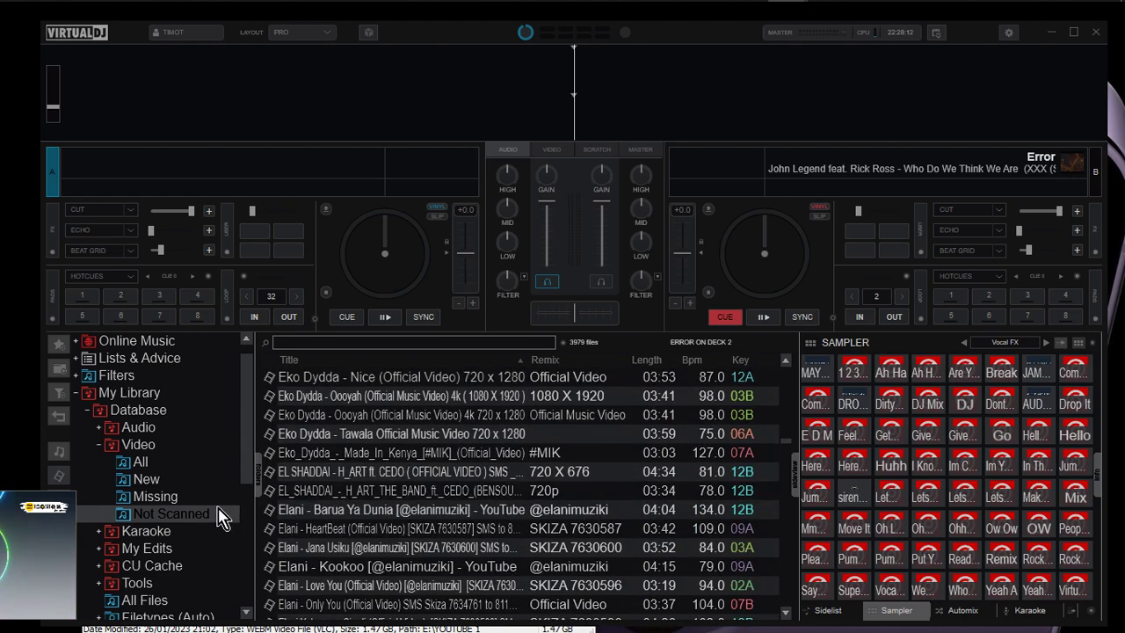
Expand the Database's Karaoke folder, check its All, New and Not Scanned filters, and collapse the folder
scroll(194, 501, "down", 2)
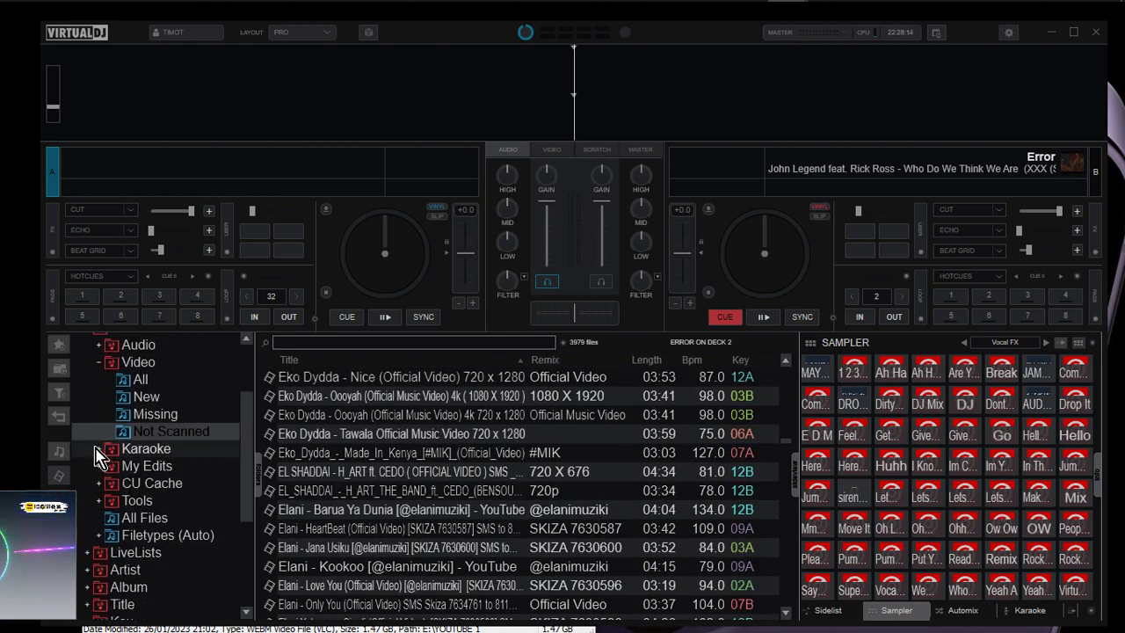
left_click(97, 449)
left_click(134, 467)
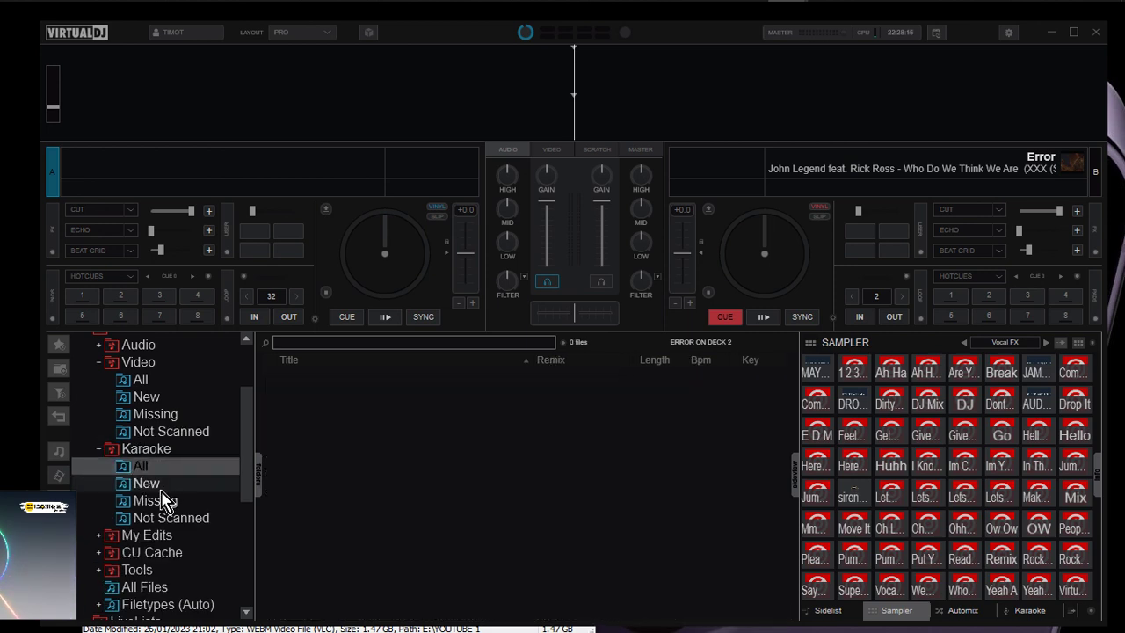
left_click(162, 486)
left_click(162, 518)
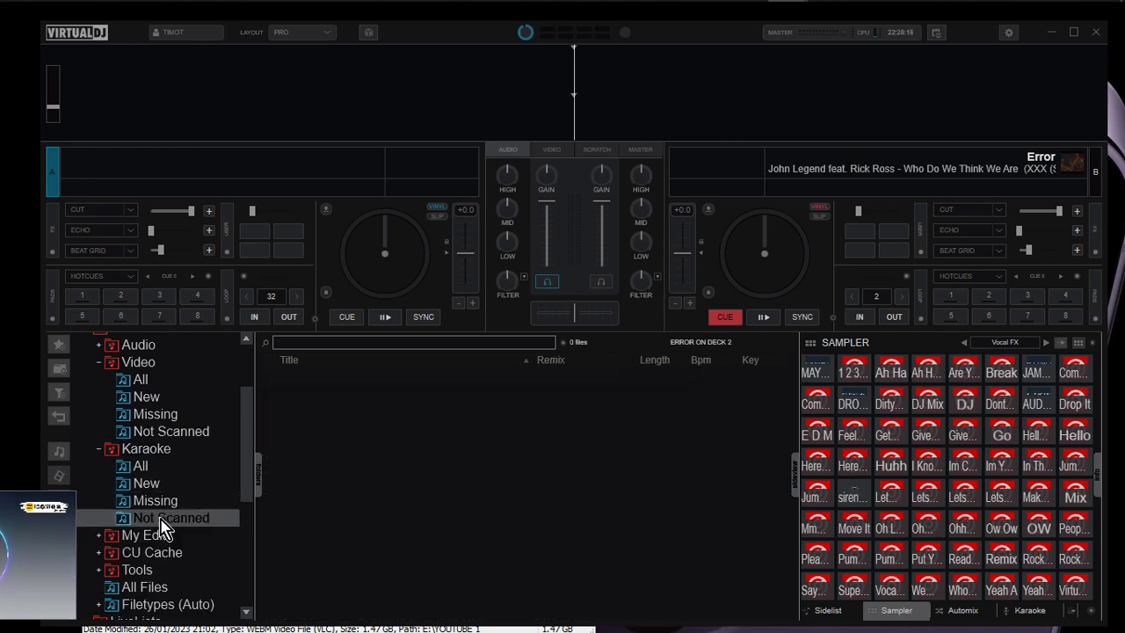
scroll(162, 527, "up", 2)
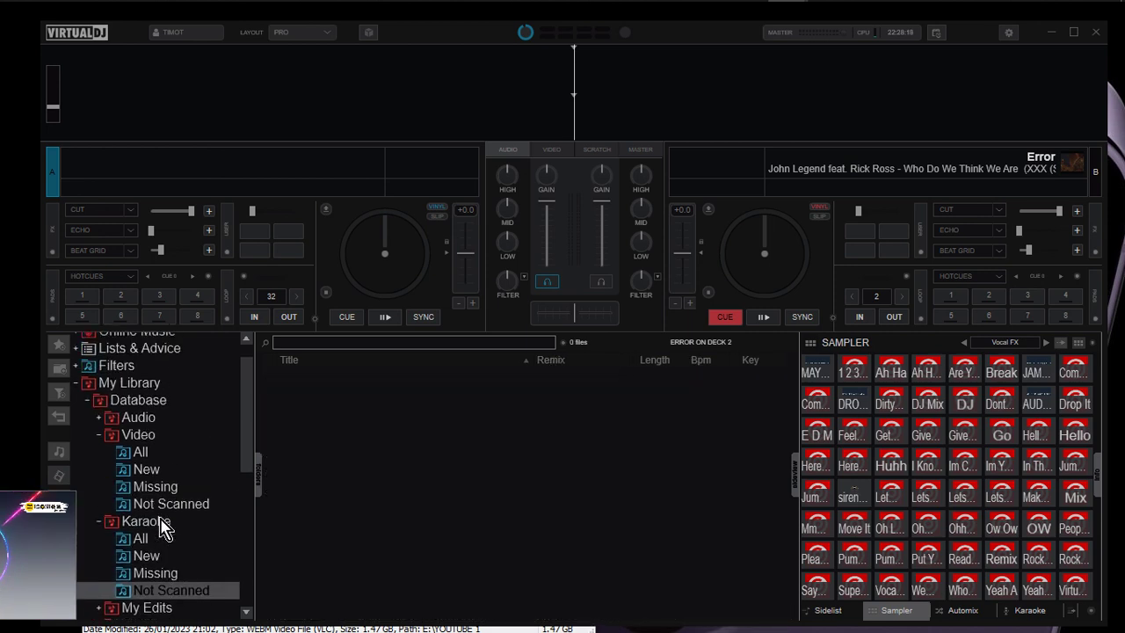
left_click(98, 522)
Expand the My Edits folder, check its All, New, Audio and Missing filters, and collapse the folder
left_click(98, 538)
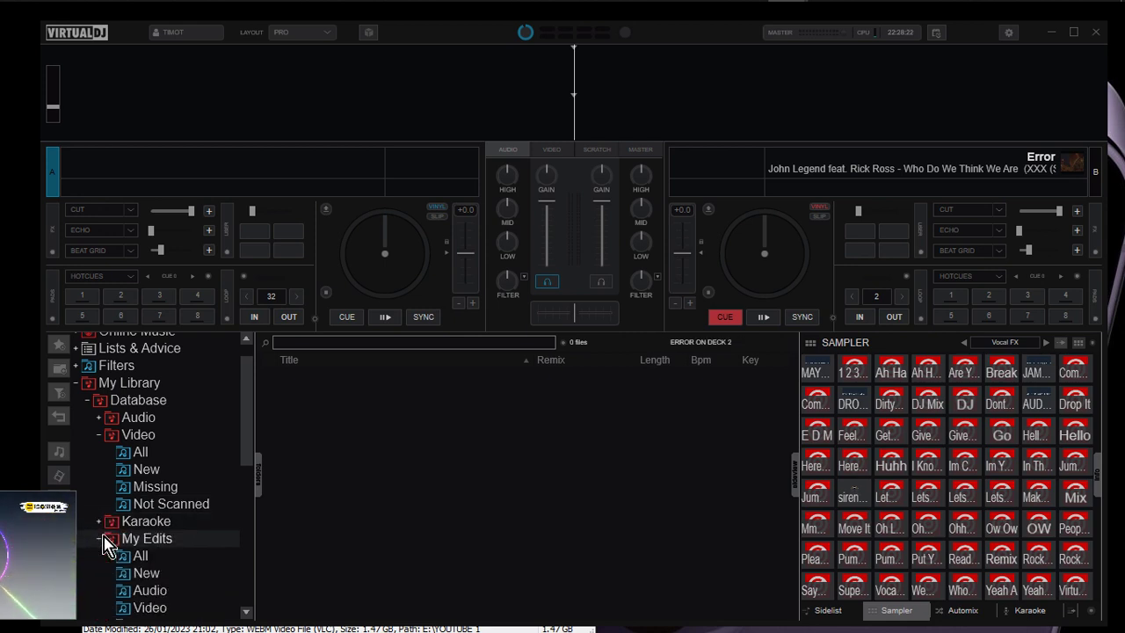
left_click(140, 557)
left_click(144, 573)
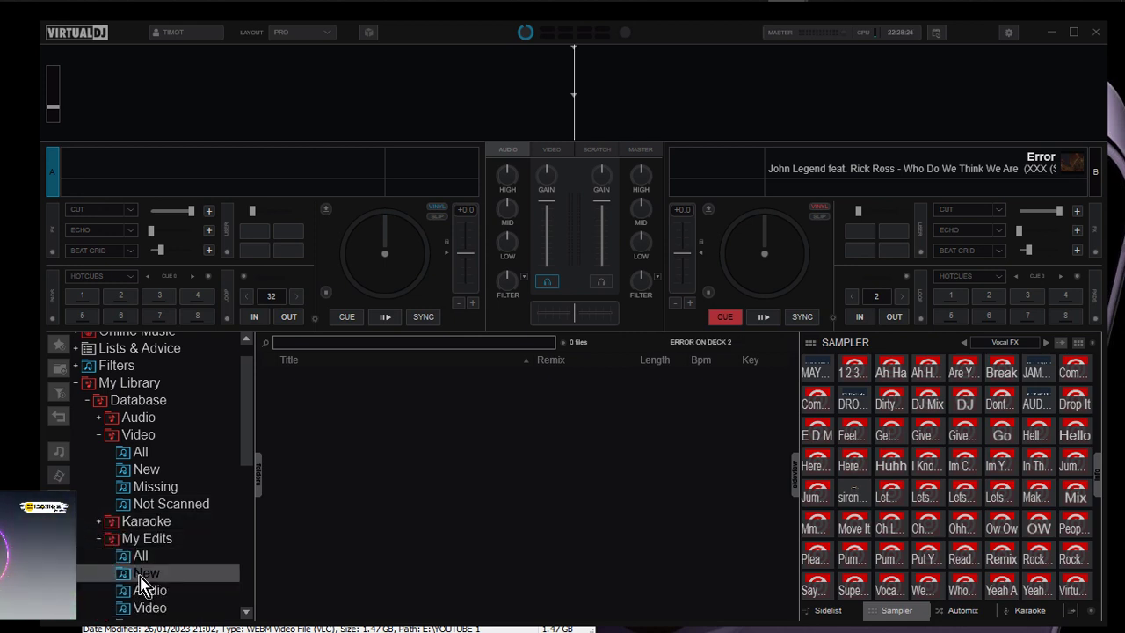
left_click(144, 594)
scroll(144, 603, "down", 3)
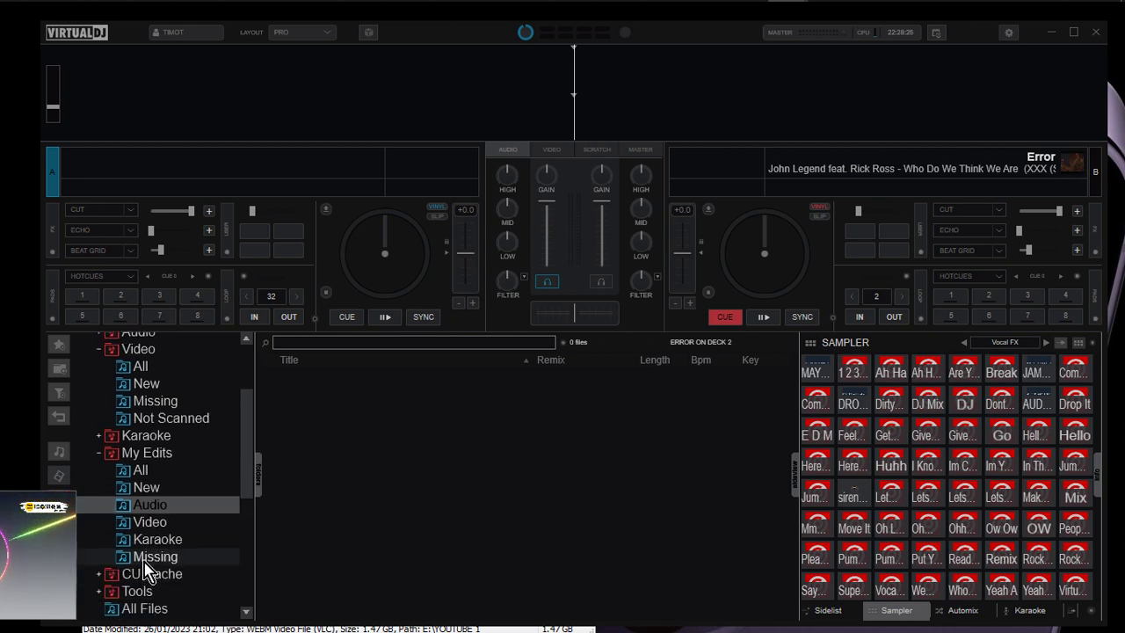
left_click(148, 559)
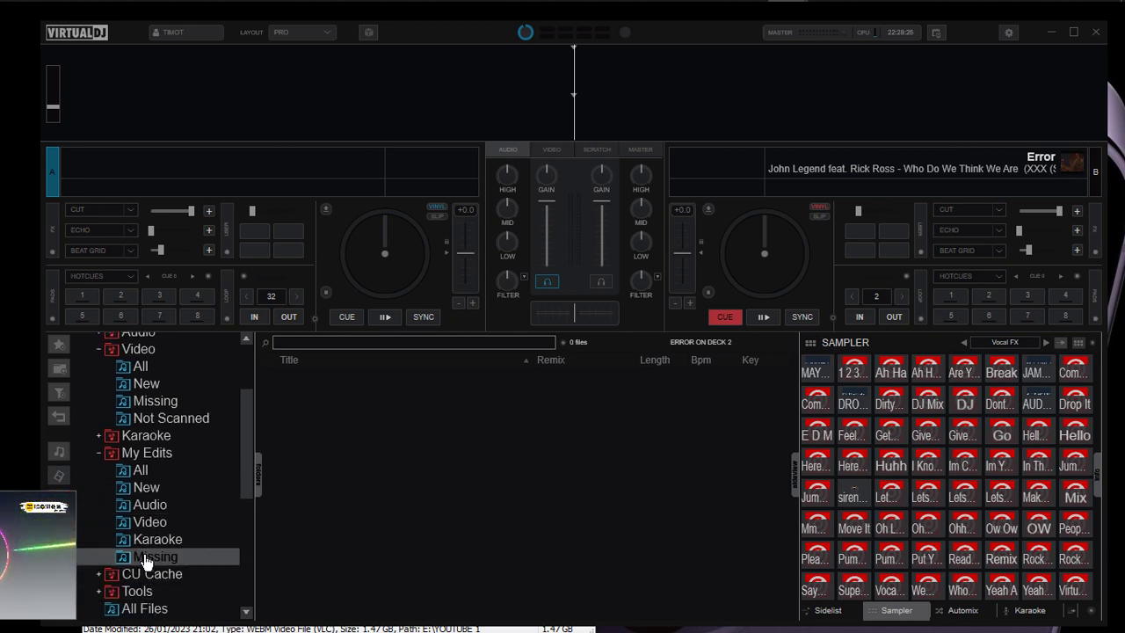
left_click(104, 452)
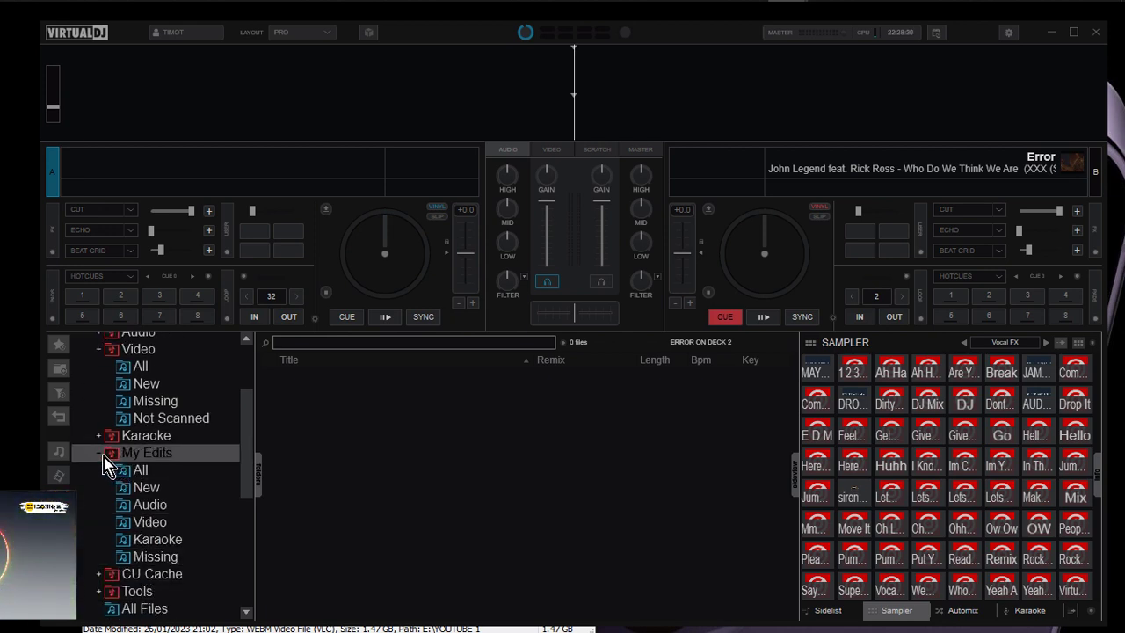
left_click(101, 454)
Expand the Database's Tools folder and check its Not Scanned, No Artist and No Bpm filters
left_click(99, 485)
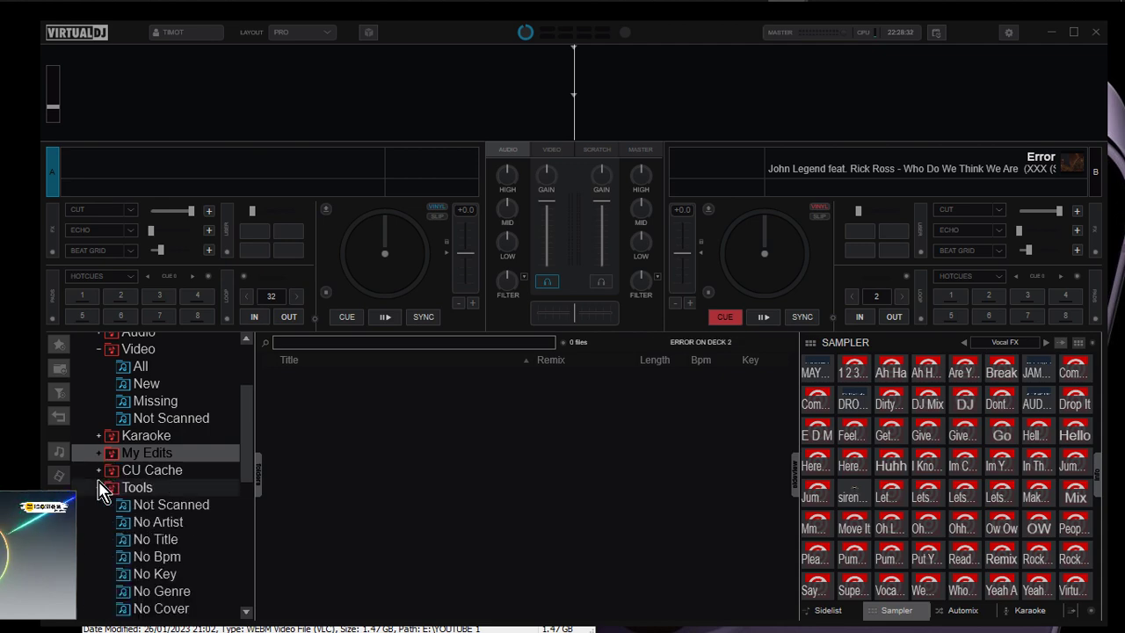
left_click(133, 504)
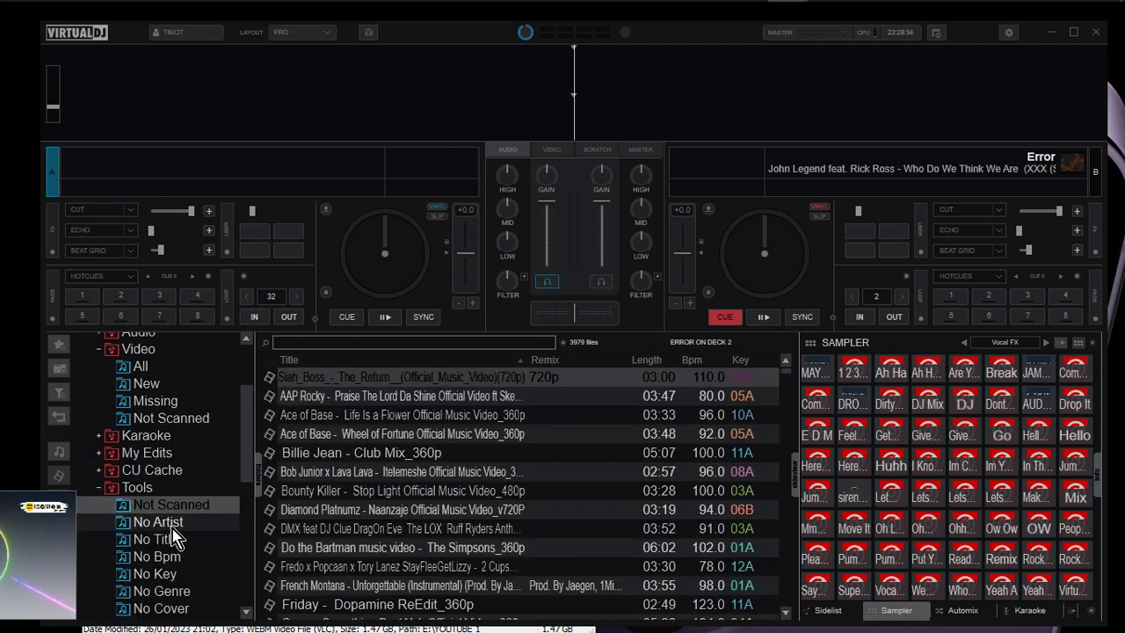
left_click(173, 526)
left_click(180, 556)
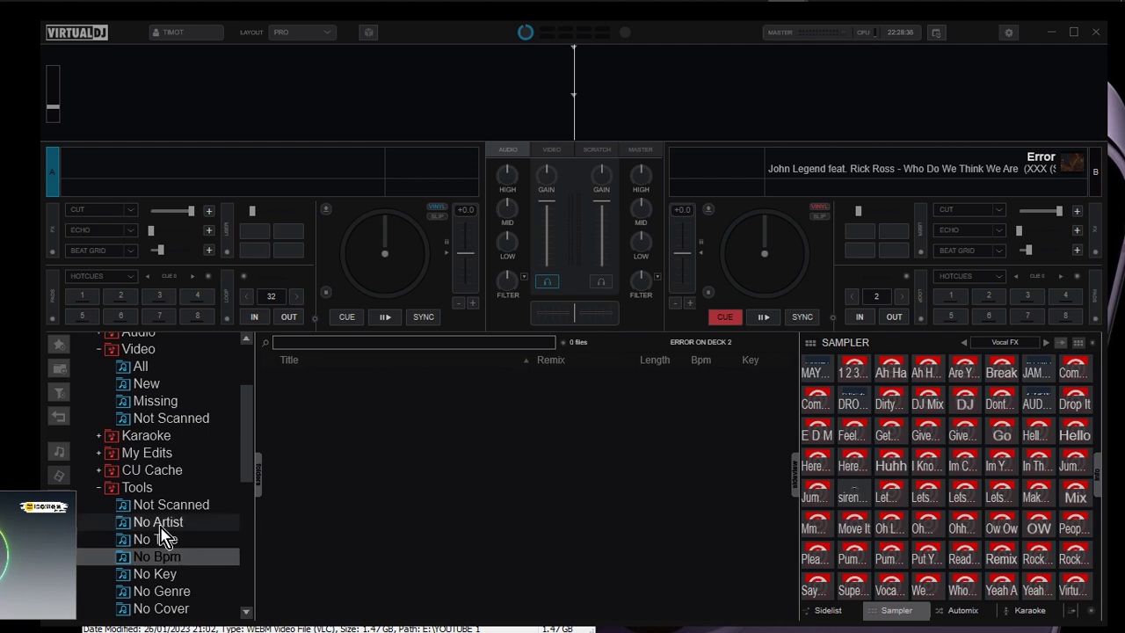
List the files in the Tools folder's No Artist filter and examine the titles of tracks lacking artist information
left_click(161, 524)
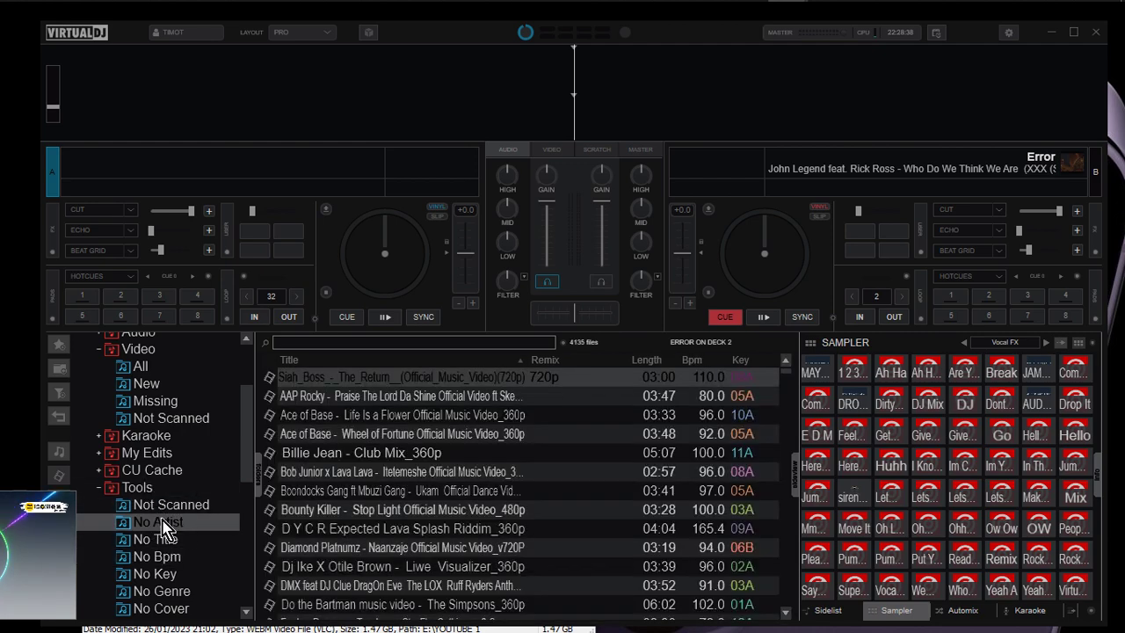
scroll(339, 527, "down", 10)
scroll(339, 527, "up", 10)
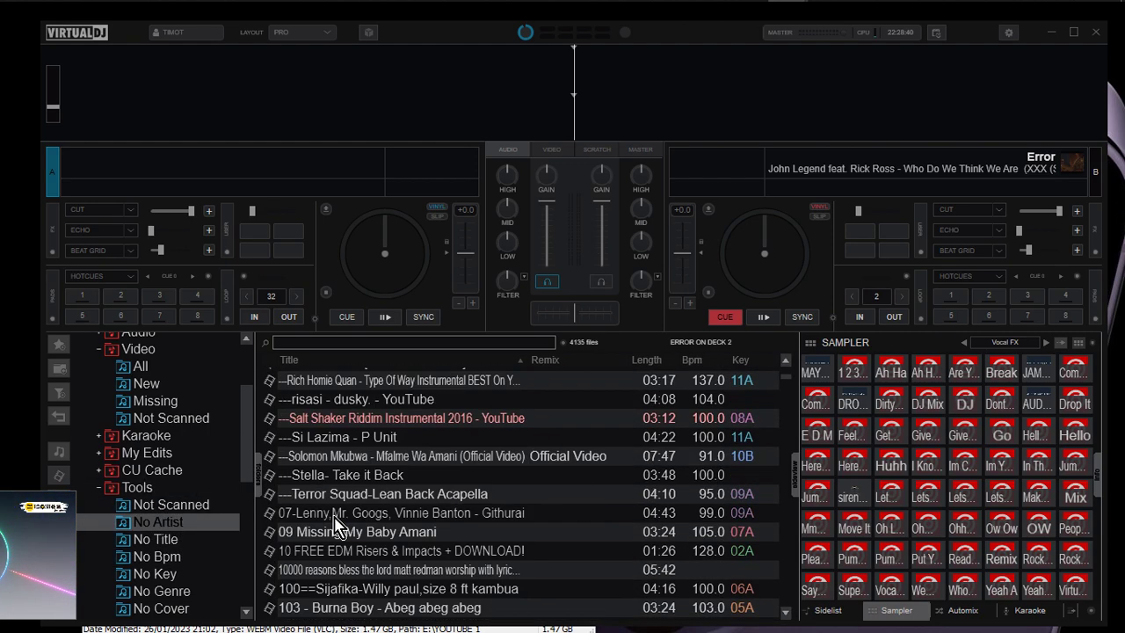
scroll(398, 500, "down", 6)
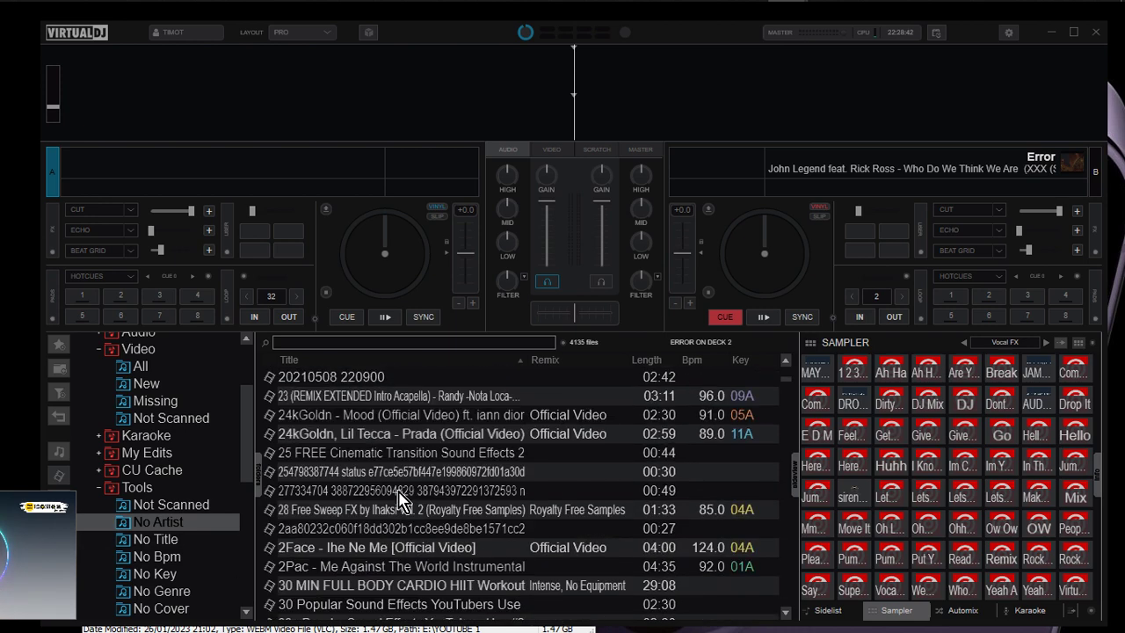
scroll(398, 500, "down", 6)
scroll(360, 463, "down", 1)
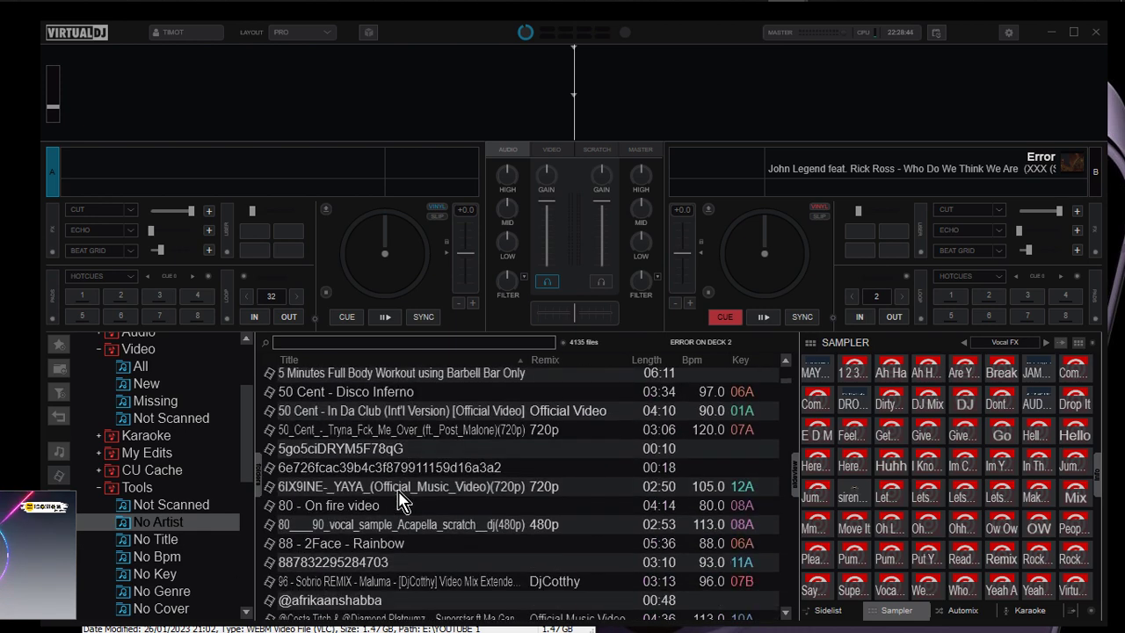
scroll(361, 464, "up", 1)
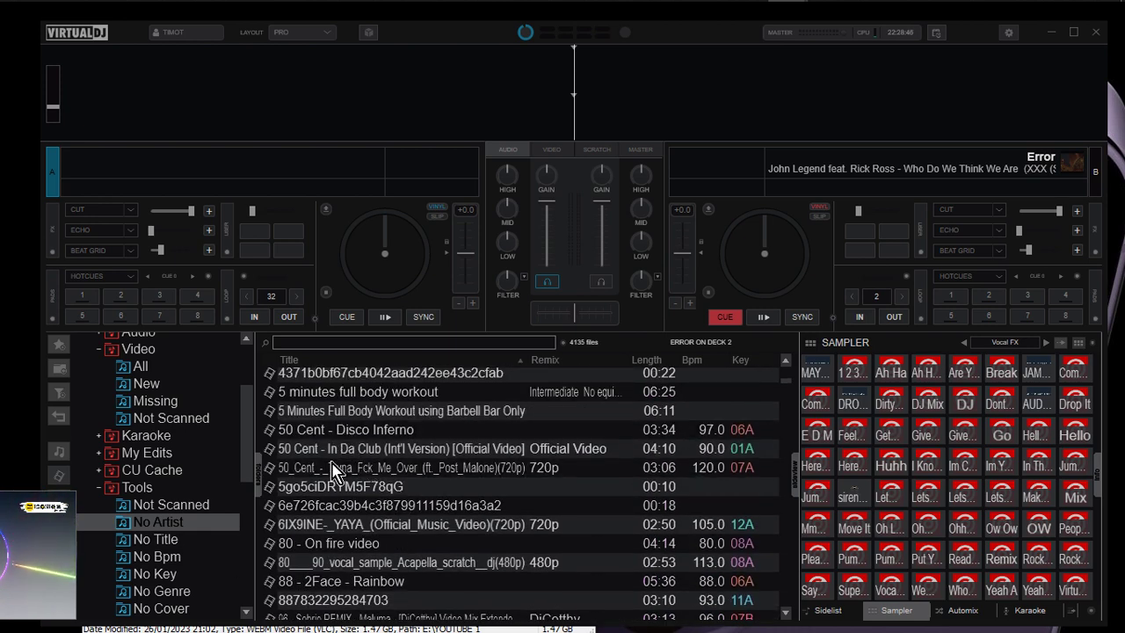
scroll(330, 473, "down", 5)
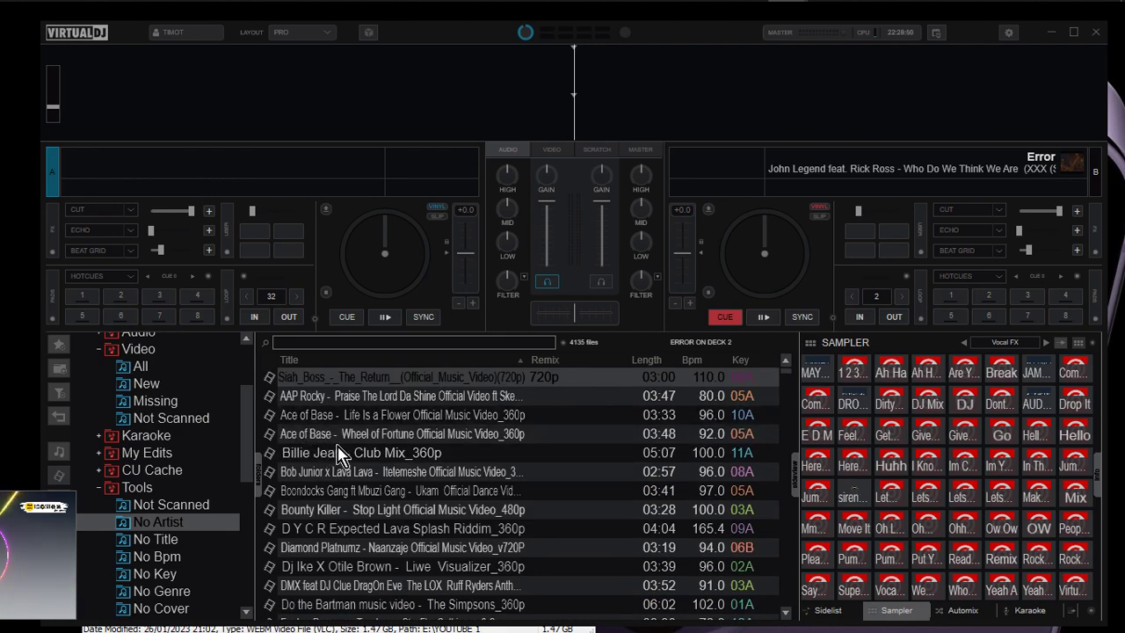
scroll(341, 455, "down", 15)
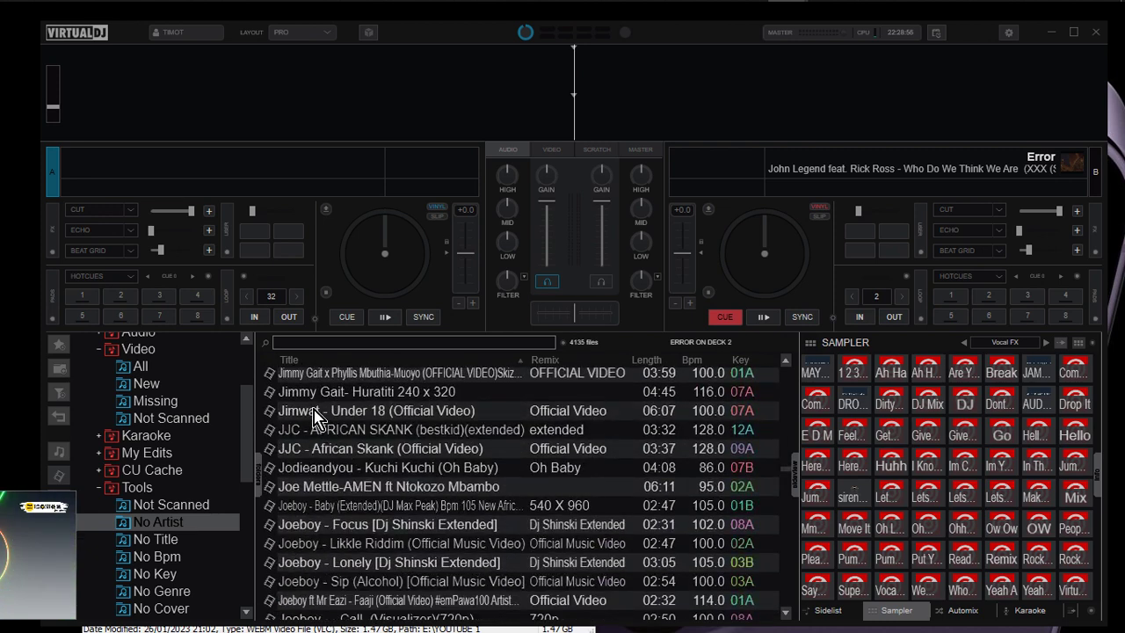
scroll(314, 416, "up", 3)
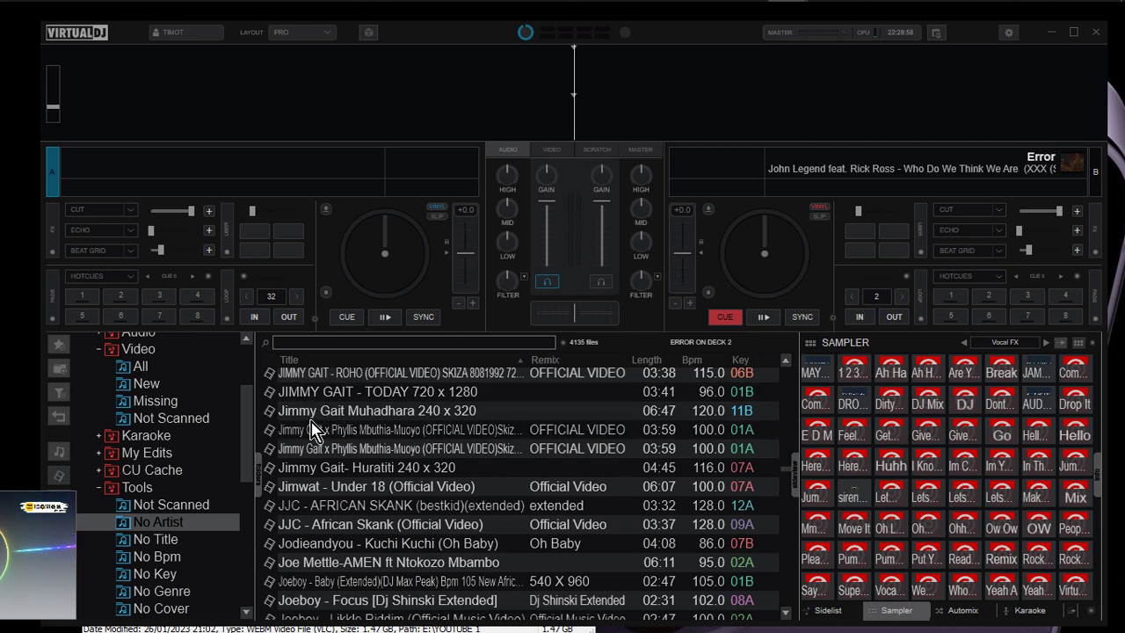
scroll(315, 429, "down", 5)
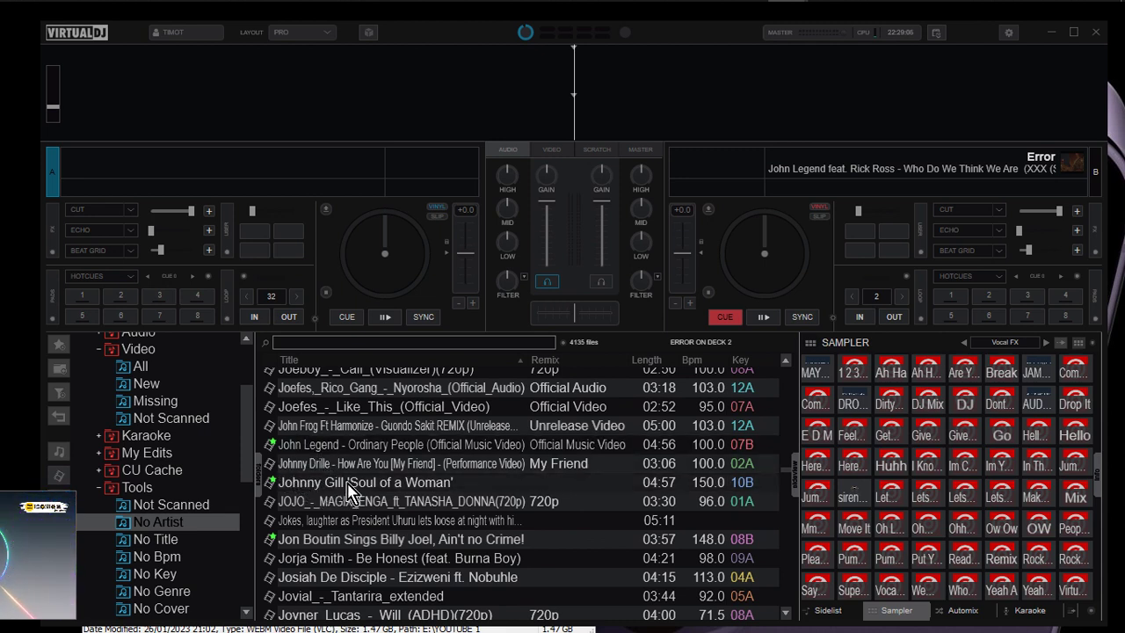
Check the No Title filter in the Tools folder and expand the Bitrate (Auto) filter
left_click(155, 542)
scroll(154, 545, "down", 3)
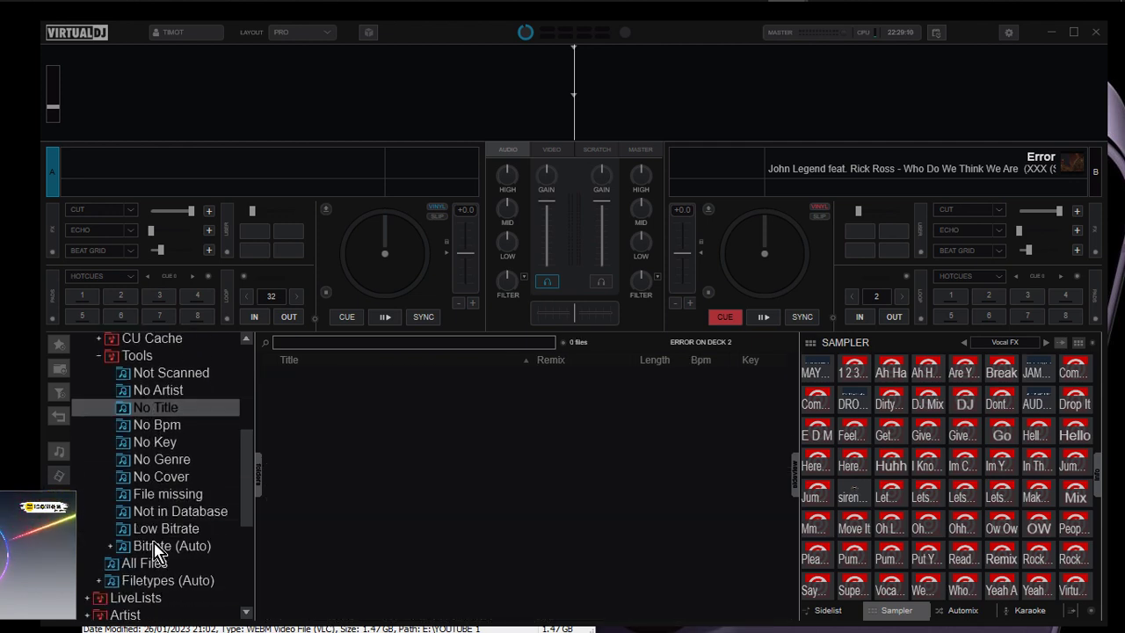
left_click(154, 547)
List the Low Bitrate files, select "Etta James - I'd Rather Go Blind", and look over the list and the Bitrate (Auto) subfolders
left_click(156, 530)
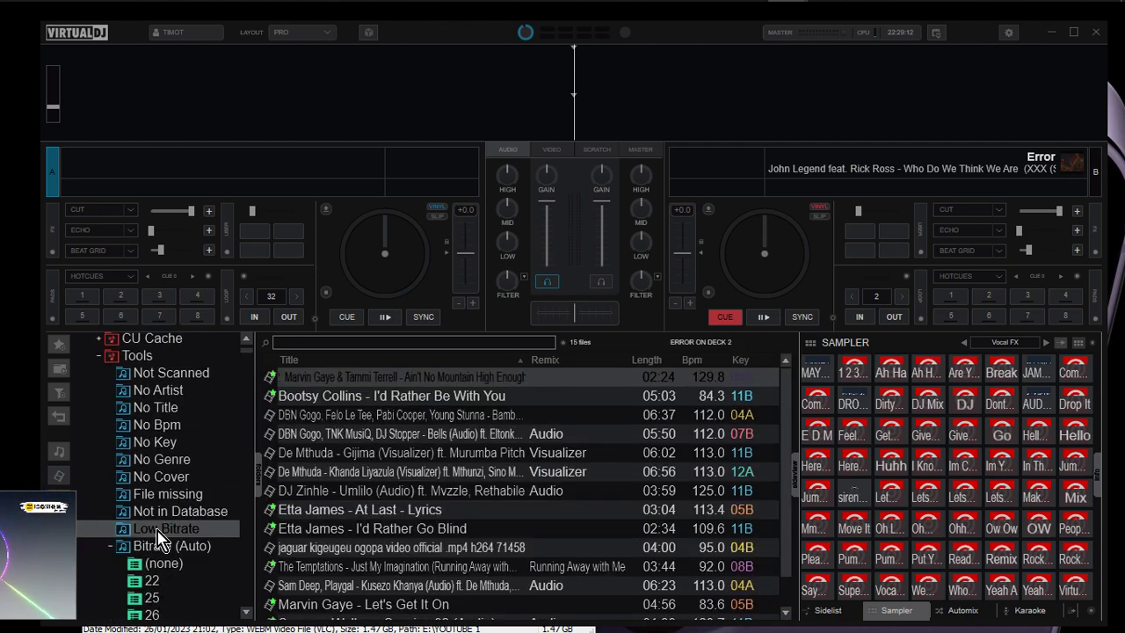
left_click(479, 532)
scroll(479, 532, "down", 2)
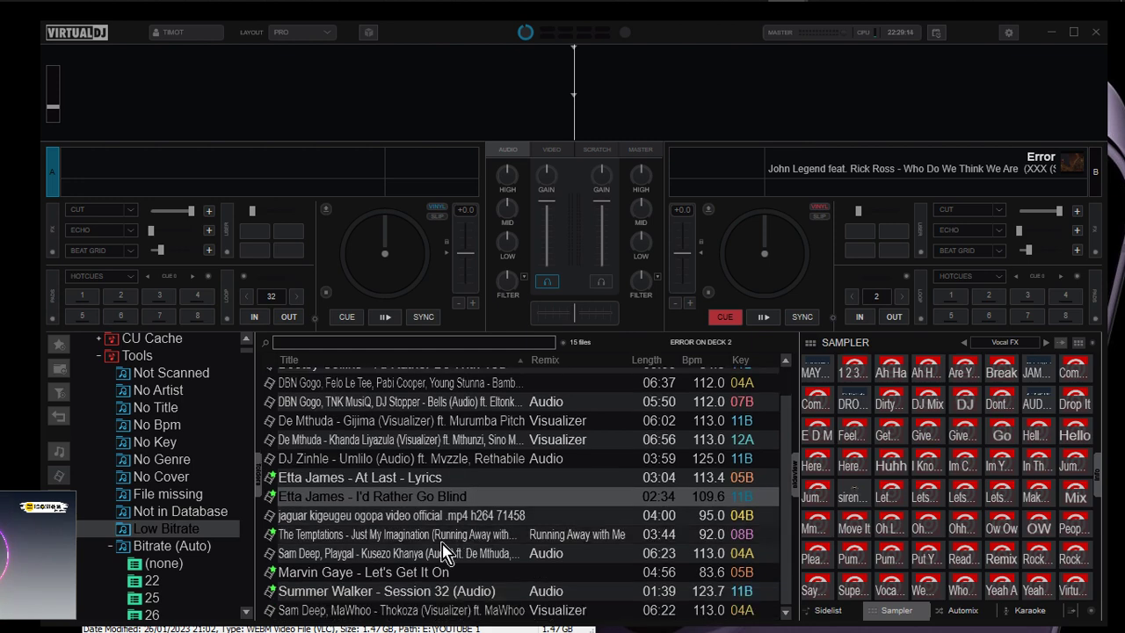
scroll(200, 506, "down", 4)
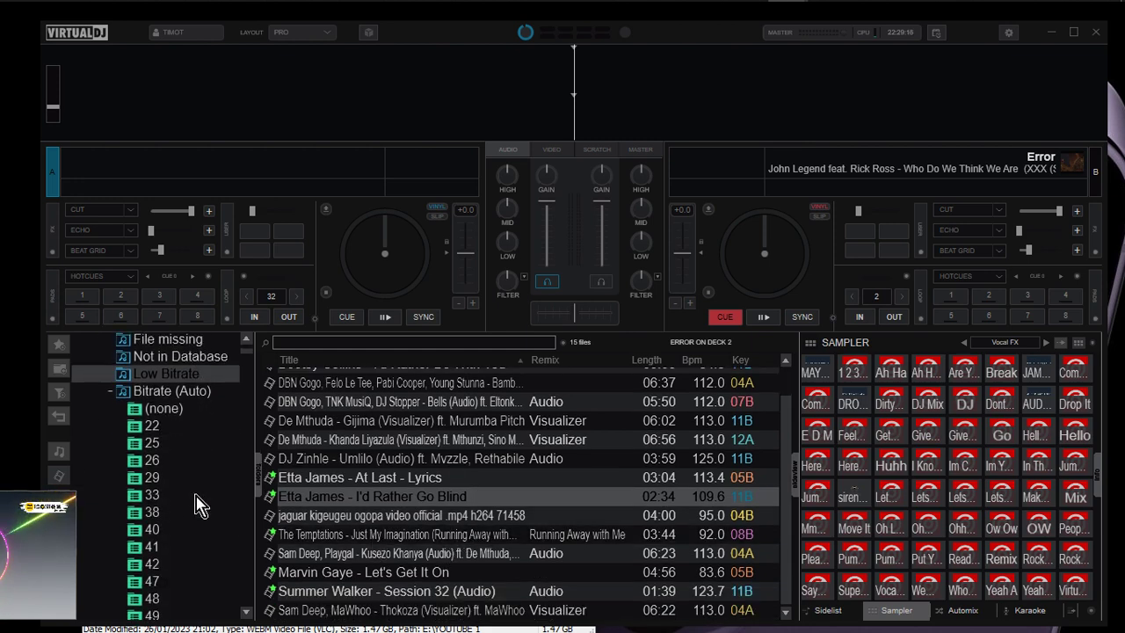
Browse the Bitrate (Auto) subfolders, checking the files listed under values such as 22, 25, 49, 47 and 41
left_click(167, 427)
left_click(160, 445)
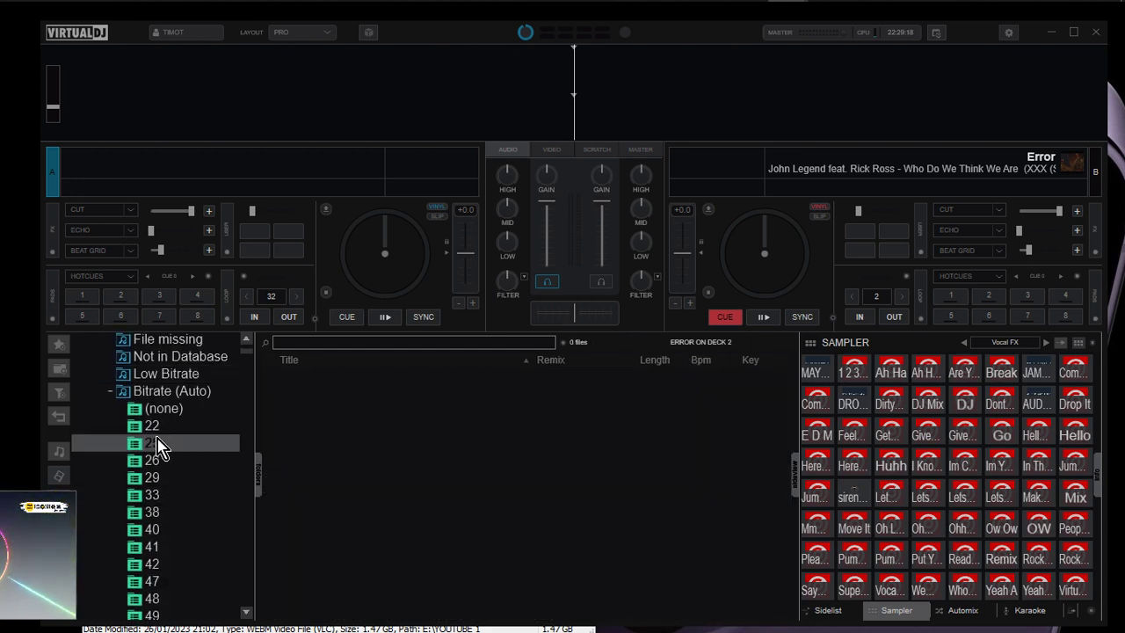
scroll(159, 446, "down", 4)
left_click(159, 444)
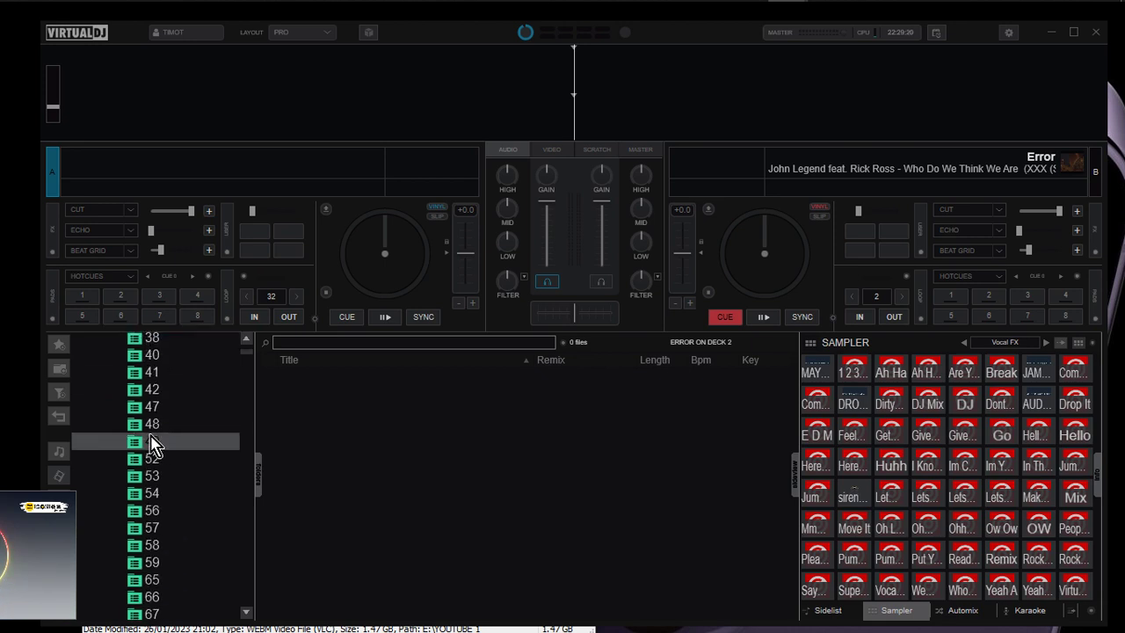
left_click(148, 406)
left_click(146, 373)
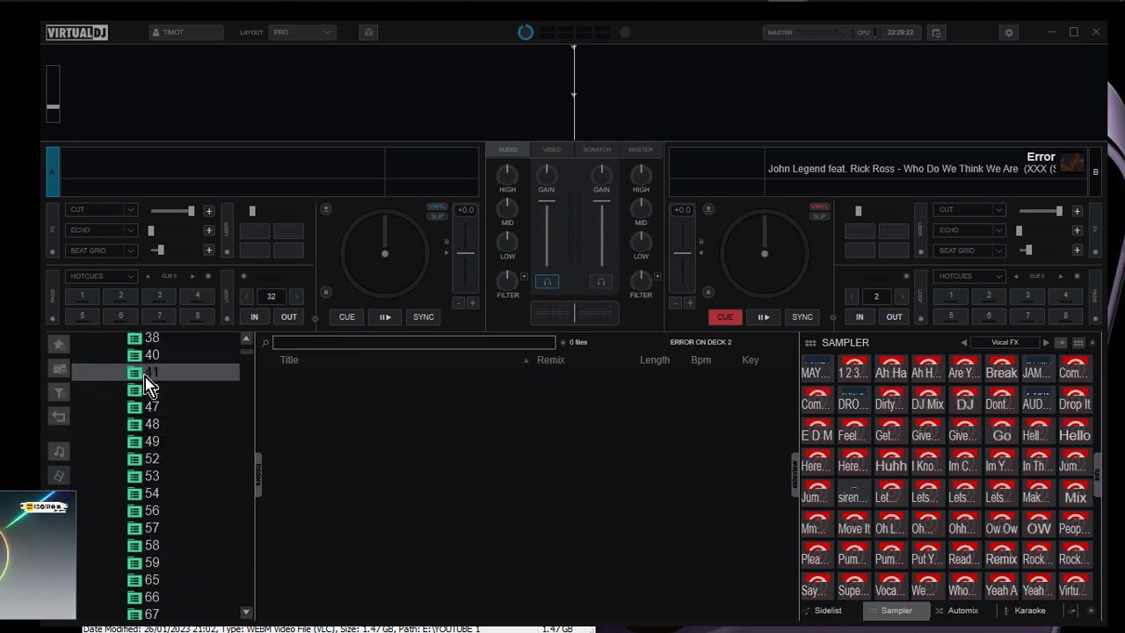
scroll(155, 455, "down", 10)
left_click(155, 450)
scroll(155, 455, "down", 20)
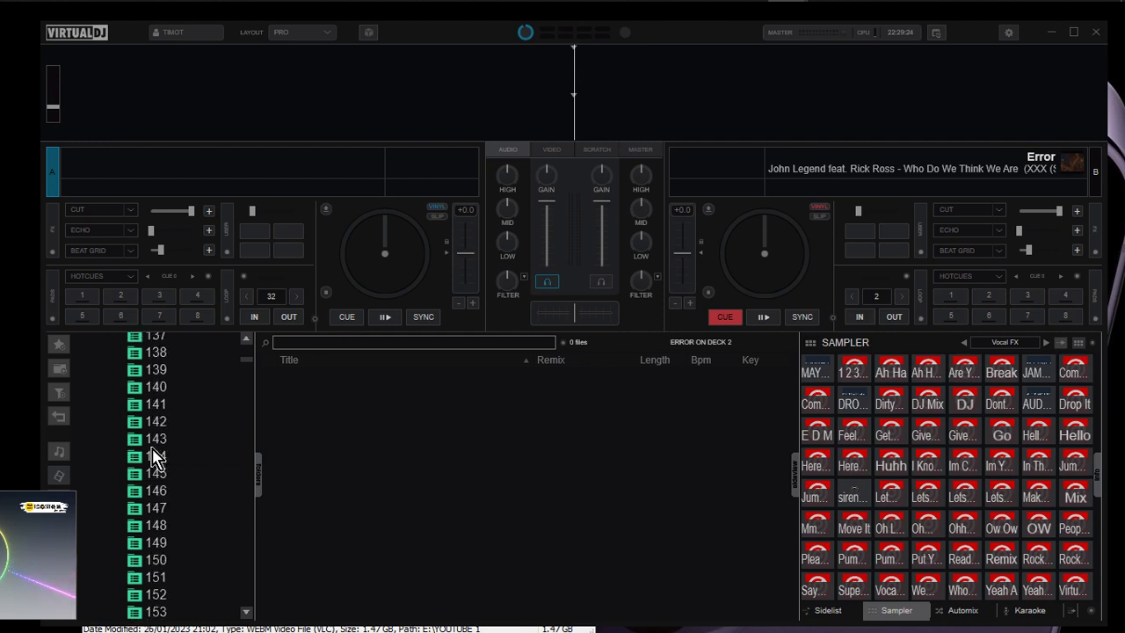
scroll(152, 446, "up", 20)
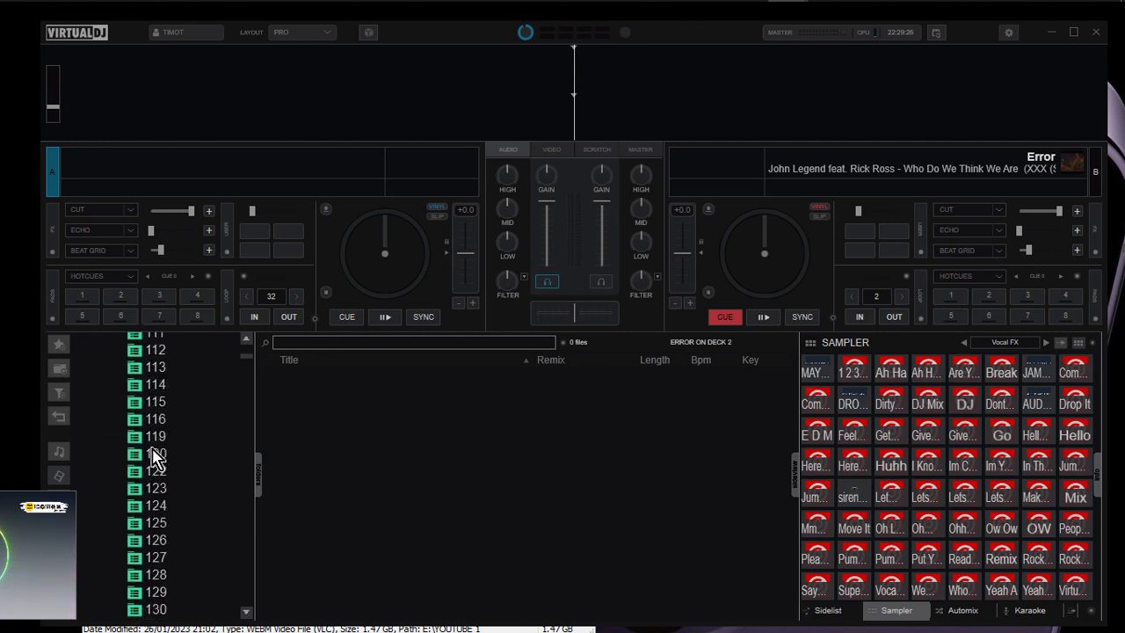
left_click(152, 444)
scroll(152, 455, "up", 5)
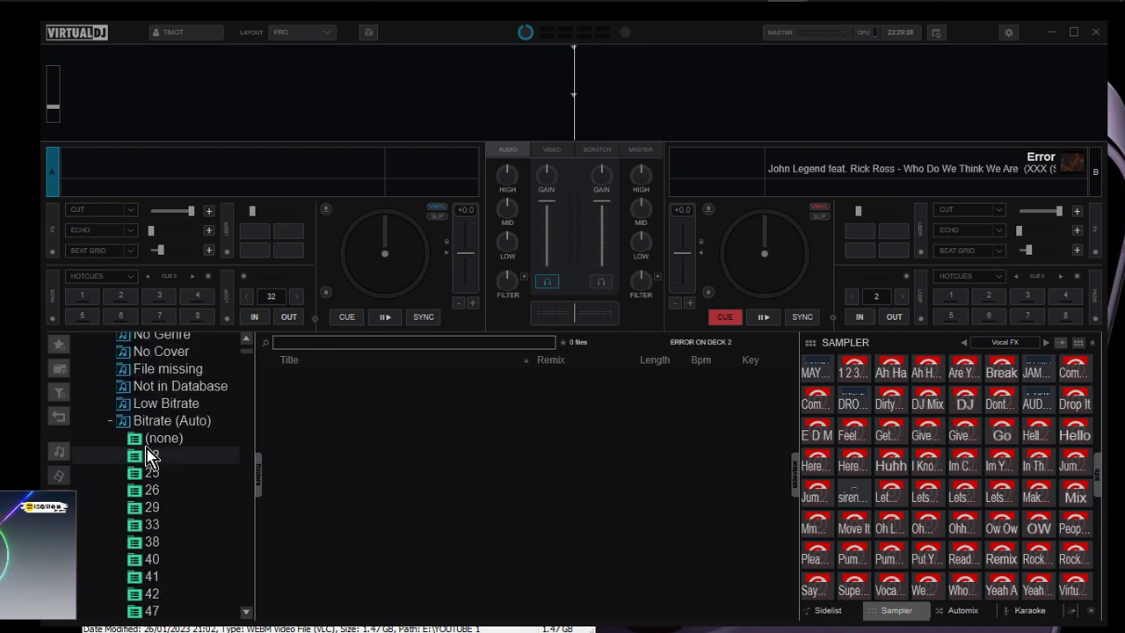
Collapse the Bitrate (Auto) filter, list All Files of the database, and look through the titles
left_click(114, 421)
left_click(105, 438)
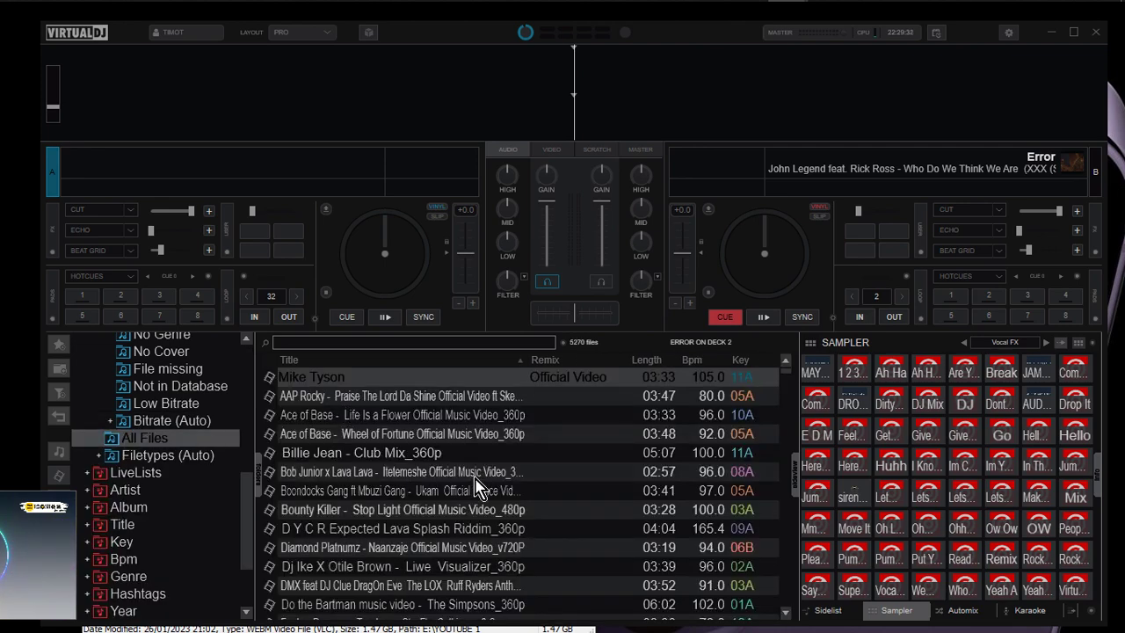
scroll(479, 488, "down", 15)
scroll(479, 488, "up", 15)
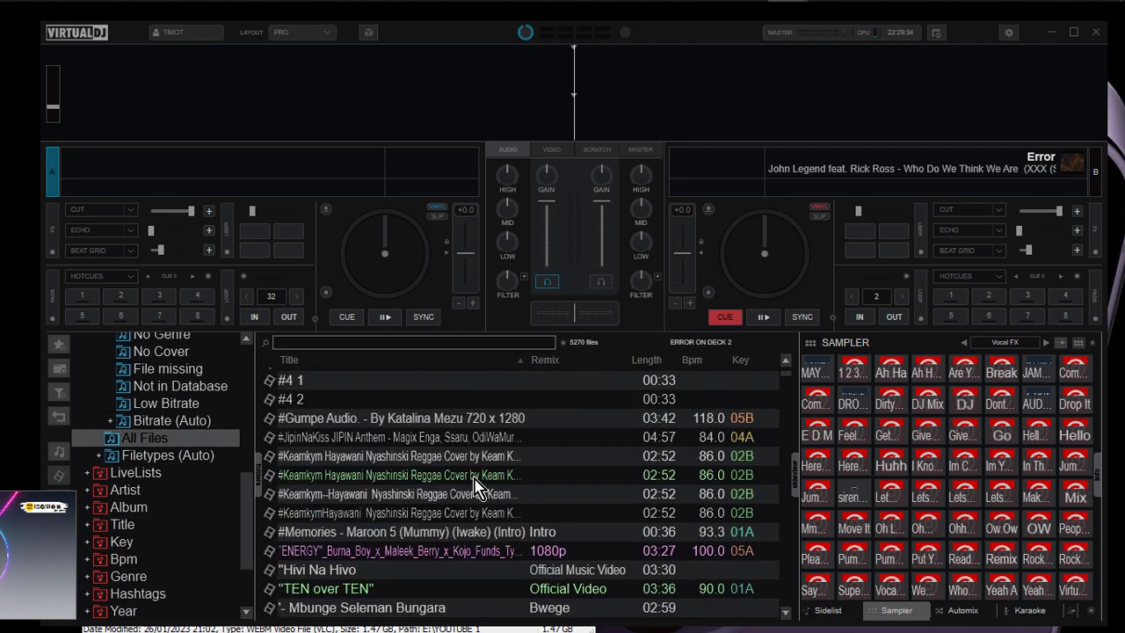
scroll(479, 487, "down", 3)
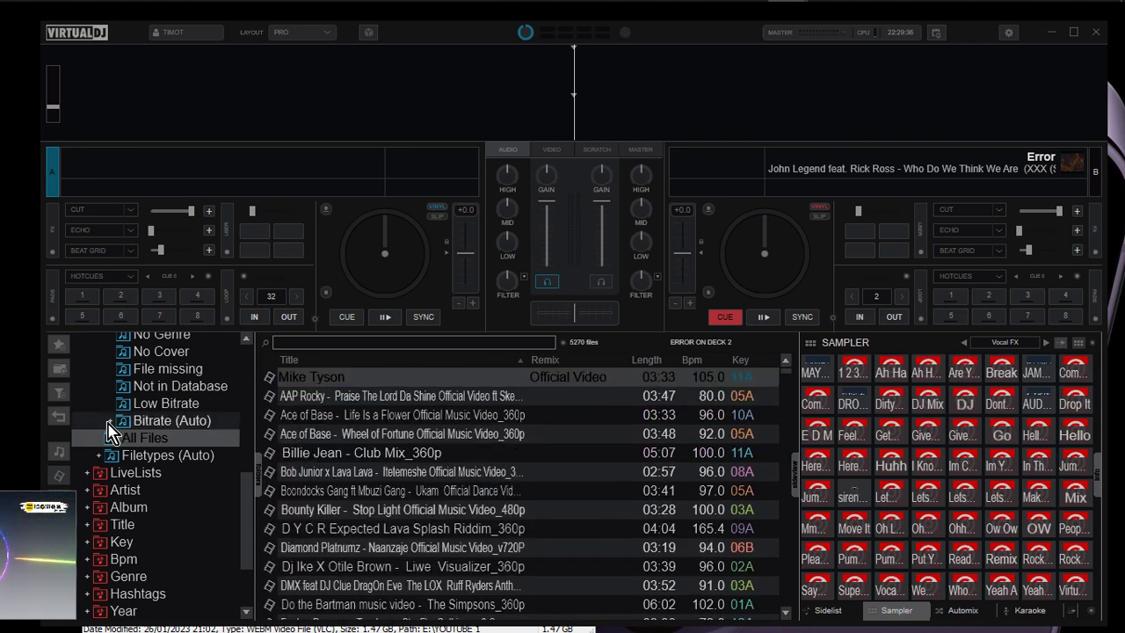
Collapse the Database's Tools folder, leaving the All Files list open
left_click(109, 421)
left_click(109, 421)
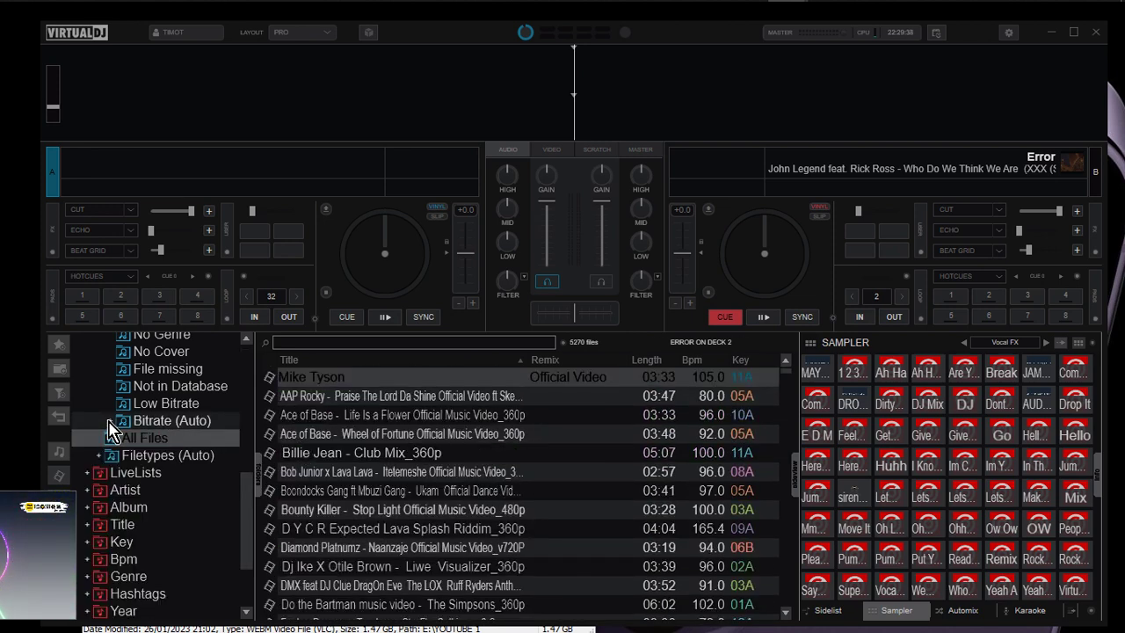
scroll(109, 422, "up", 3)
left_click(99, 381)
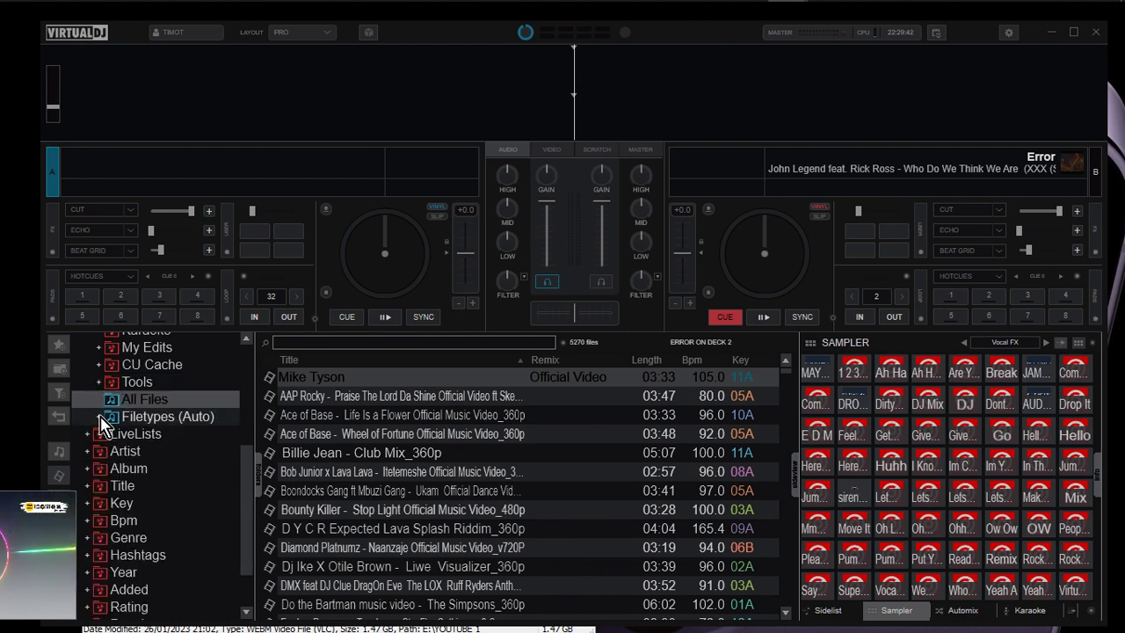
Expand the Artist folder, check the tracks under letters A, B, D and F, and collapse the folder again
scroll(95, 451, "down", 3)
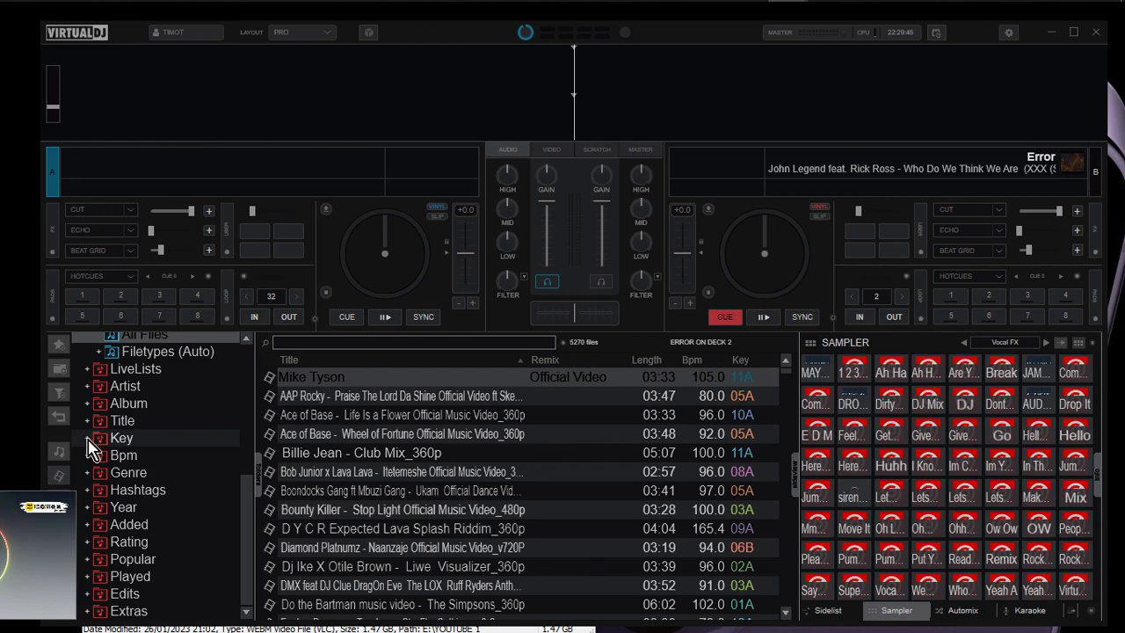
left_click(88, 387)
left_click(129, 406)
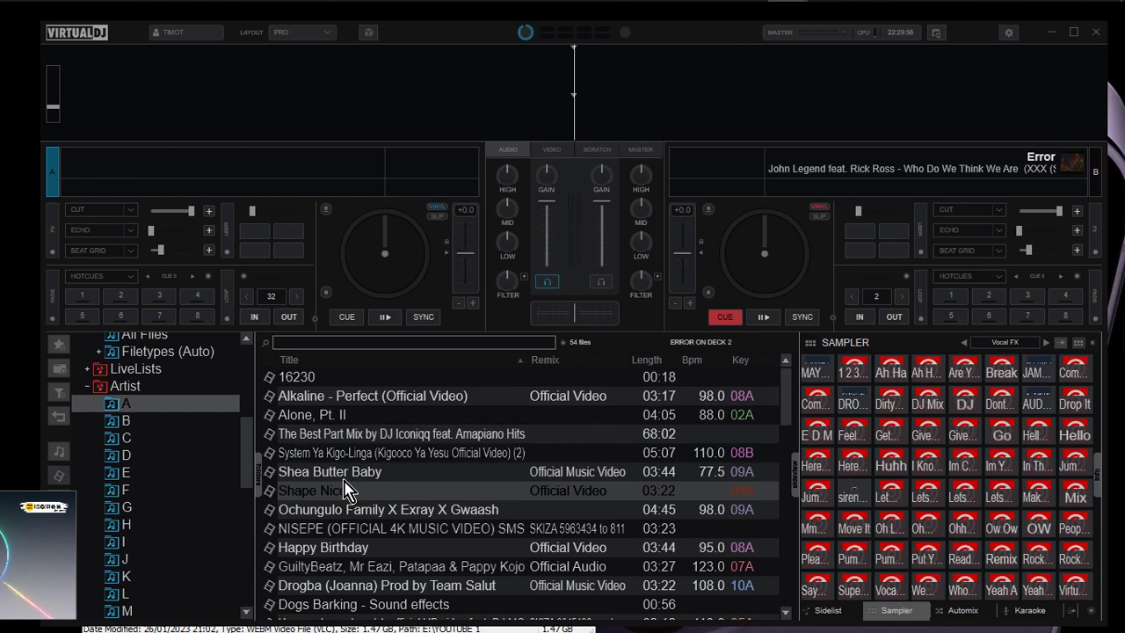
left_click(177, 423)
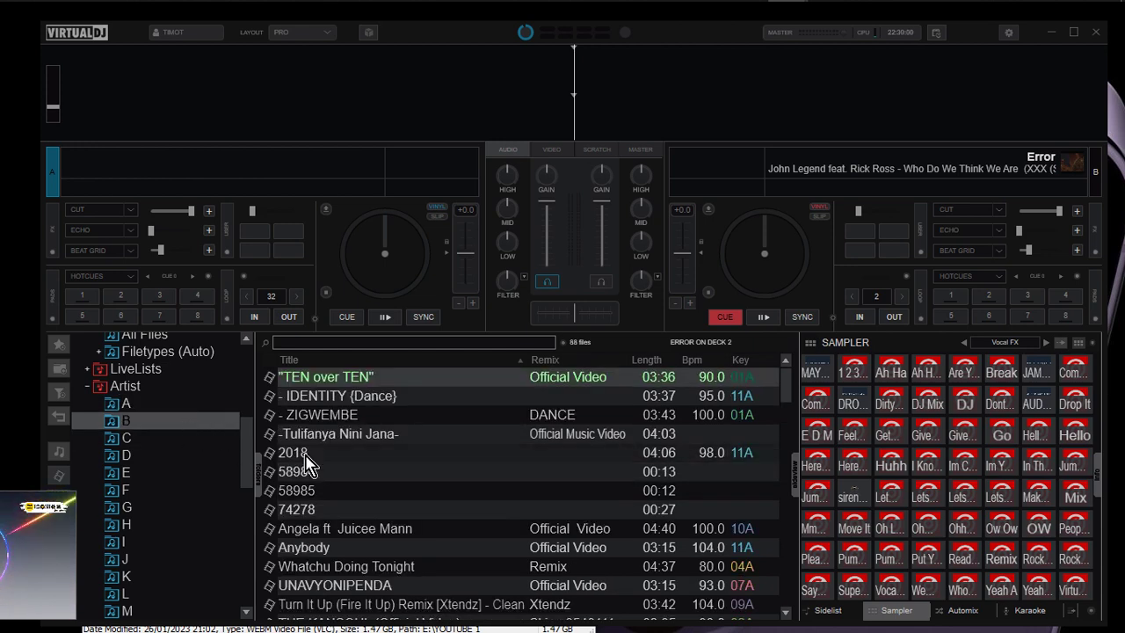
left_click(115, 458)
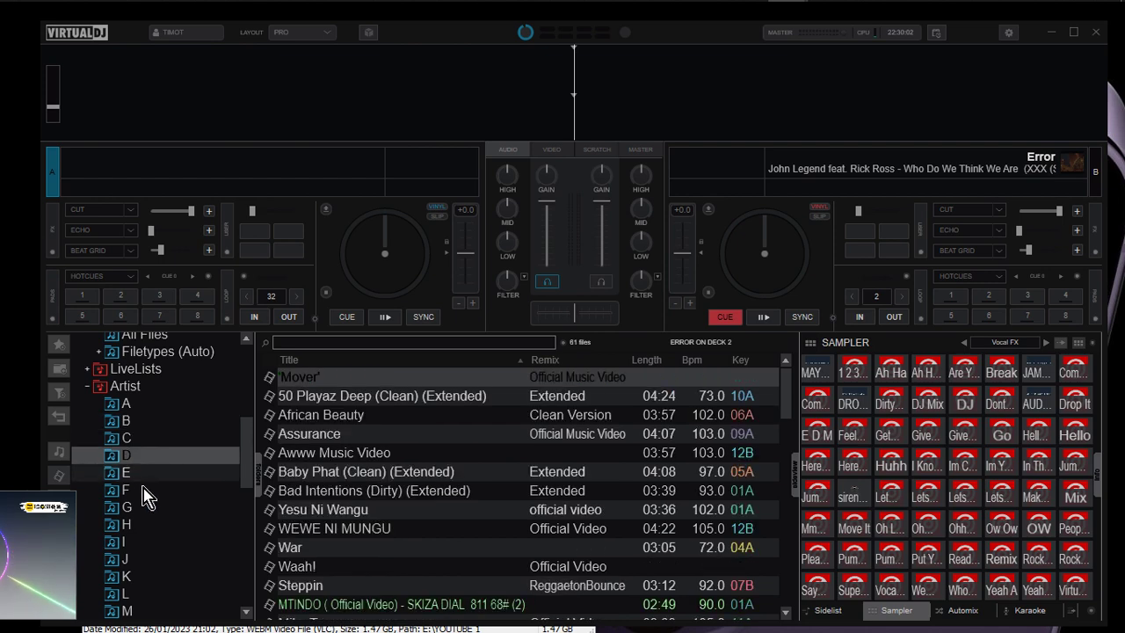
left_click(144, 495)
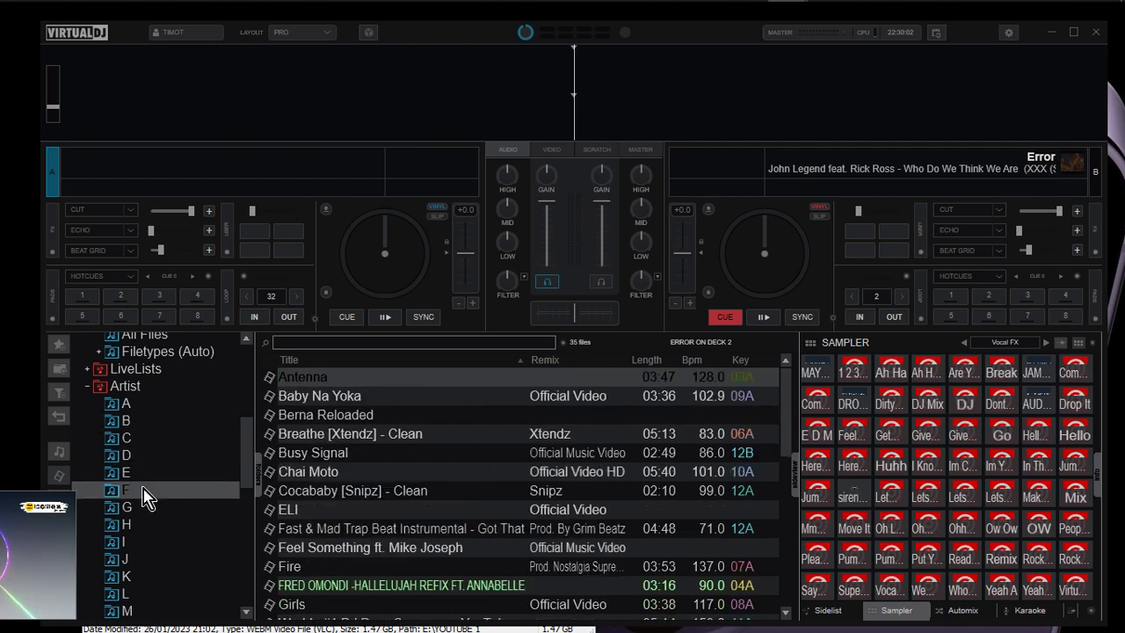
left_click(90, 387)
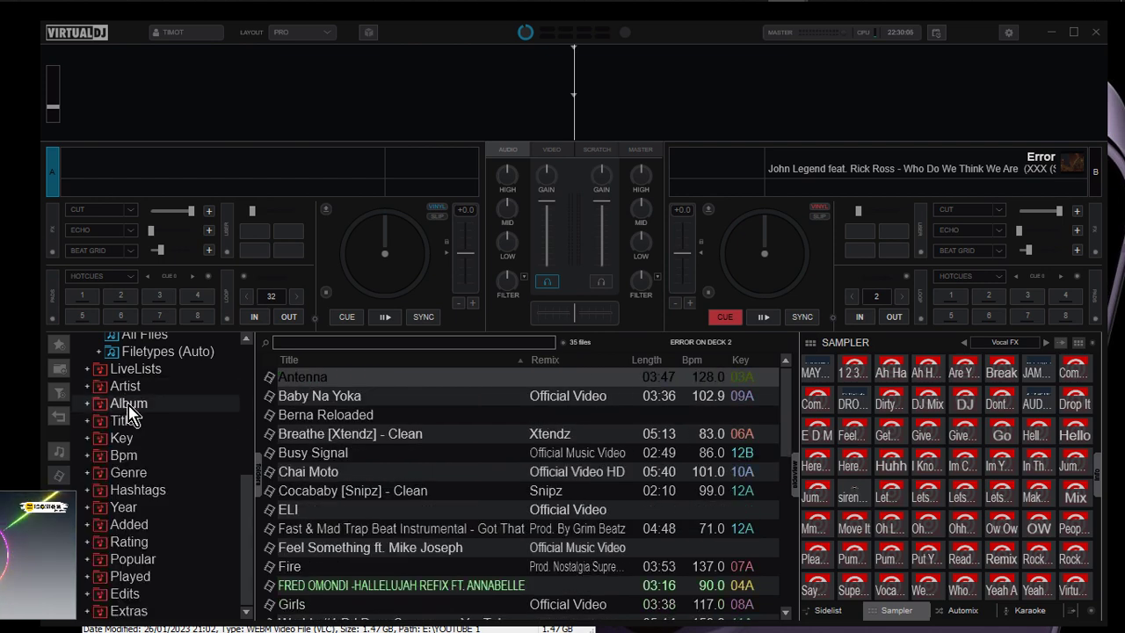
Expand the Album folder, look over the A-B, C-D and E-F filters, select "MAFIKIZOLO ft Uhuru KHONA", and collapse the folder
left_click(128, 405)
left_click(127, 422)
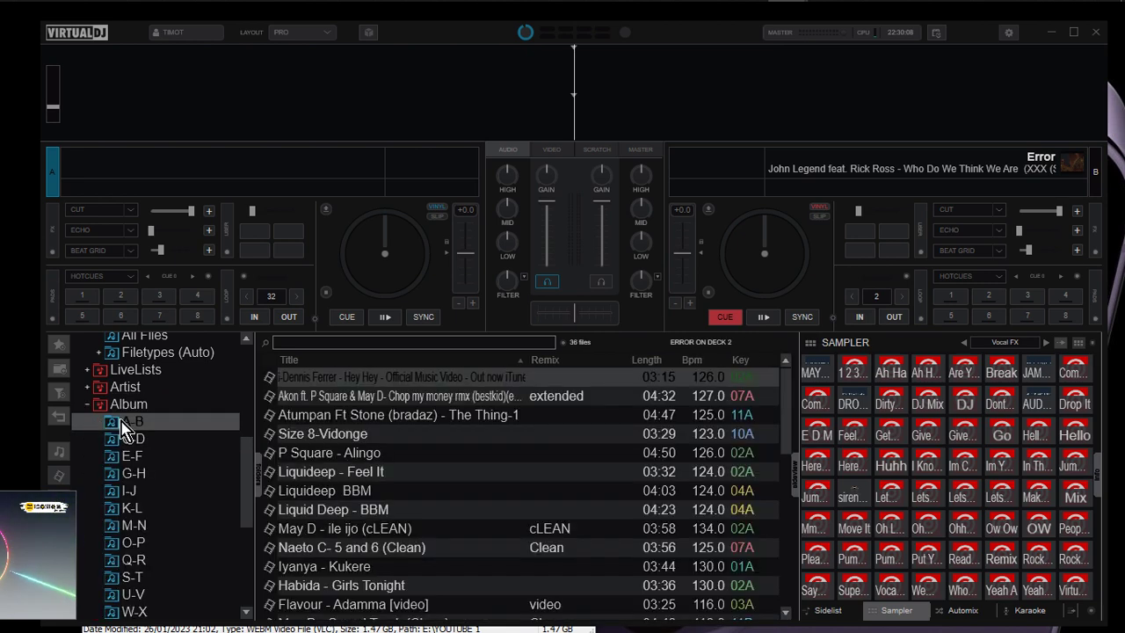
scroll(478, 484, "down", 6)
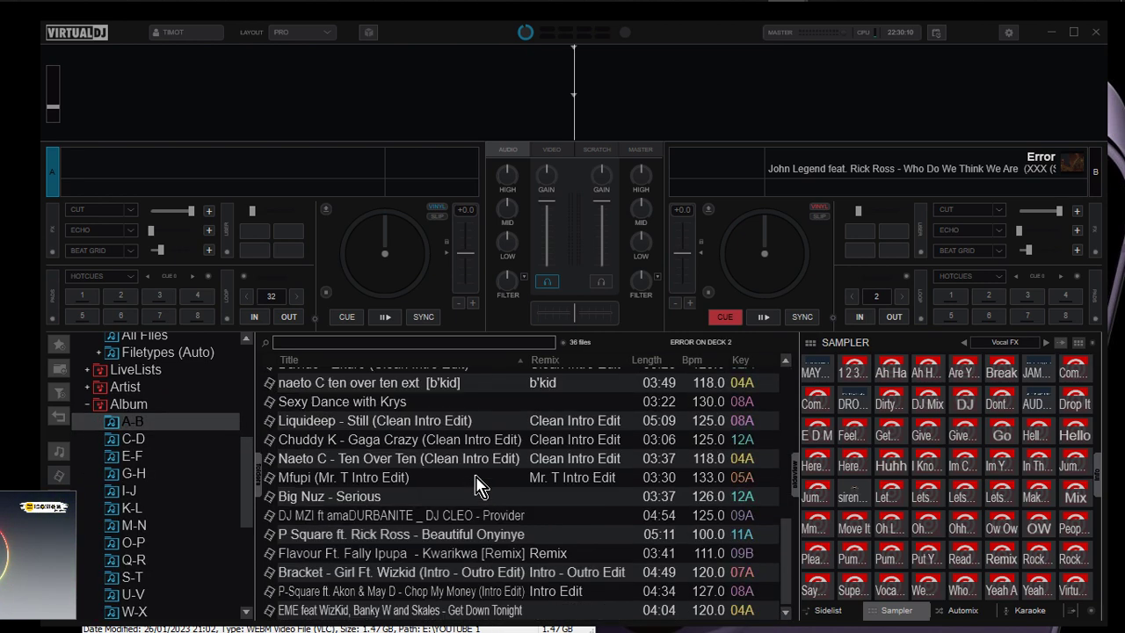
left_click(169, 440)
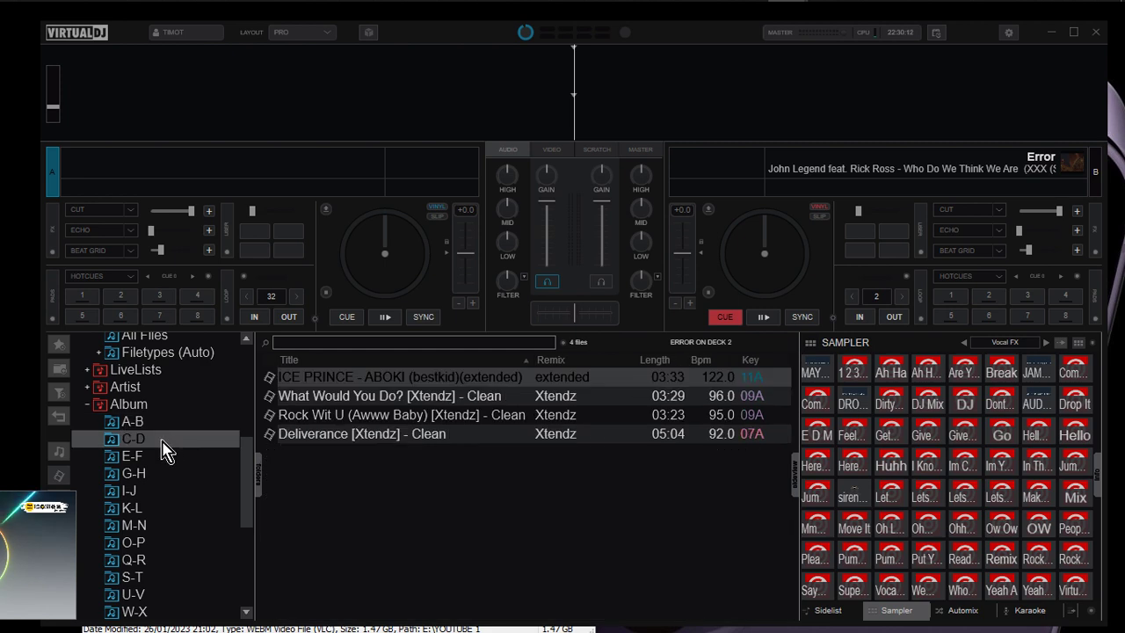
left_click(139, 457)
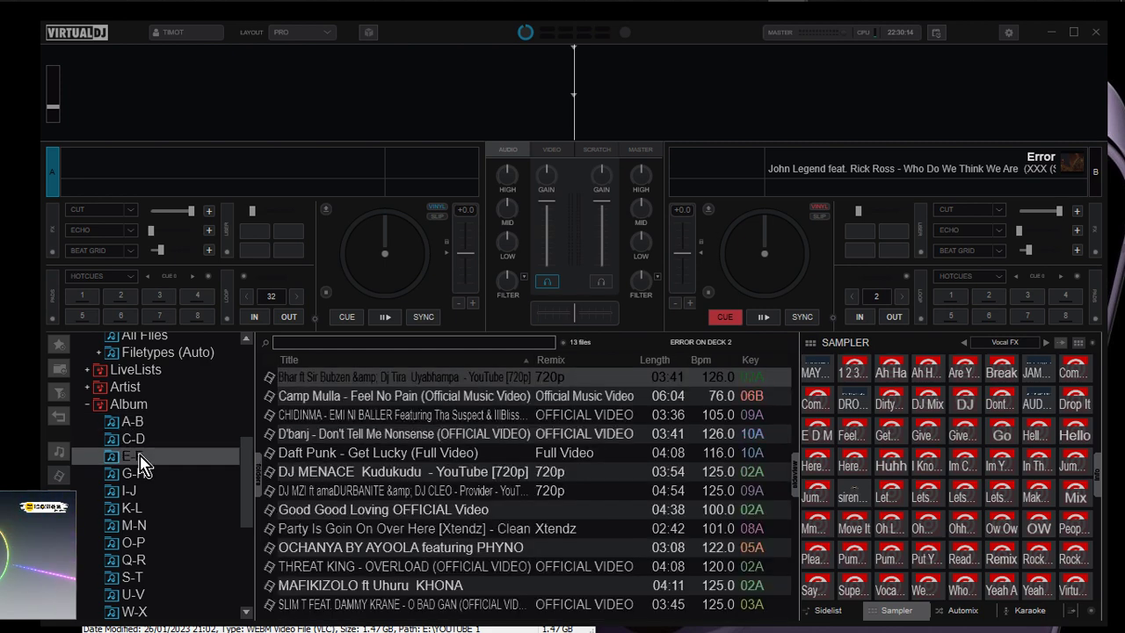
left_click(463, 586)
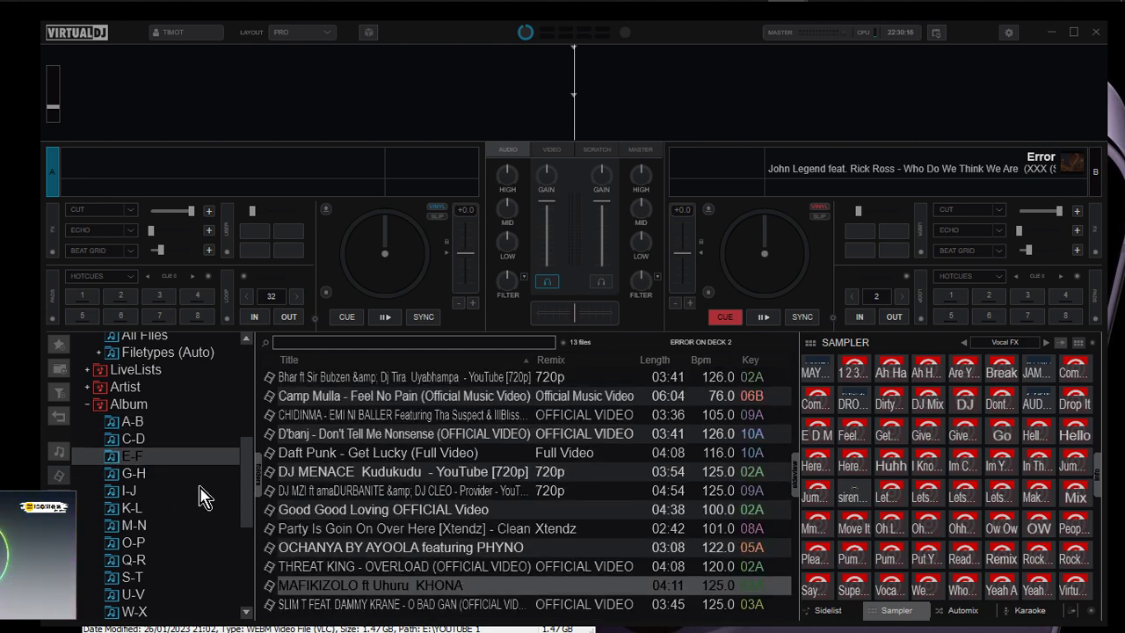
left_click(88, 406)
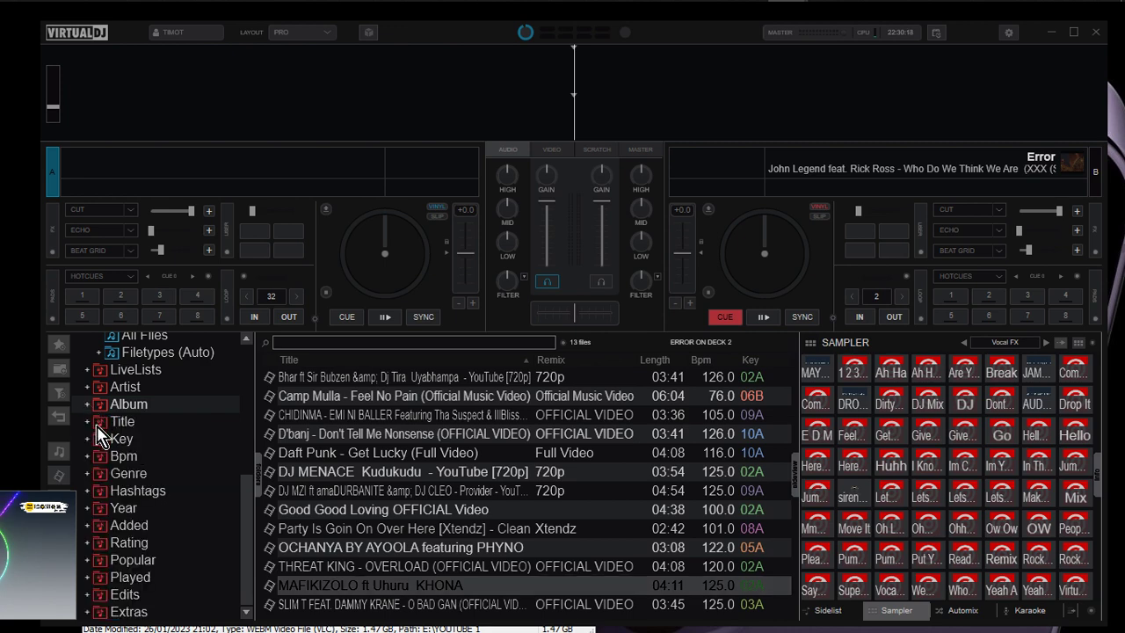
Expand the Title folder, look through letter A, select "Access Granted" with lyrics, check letter F, and collapse the folder
left_click(89, 423)
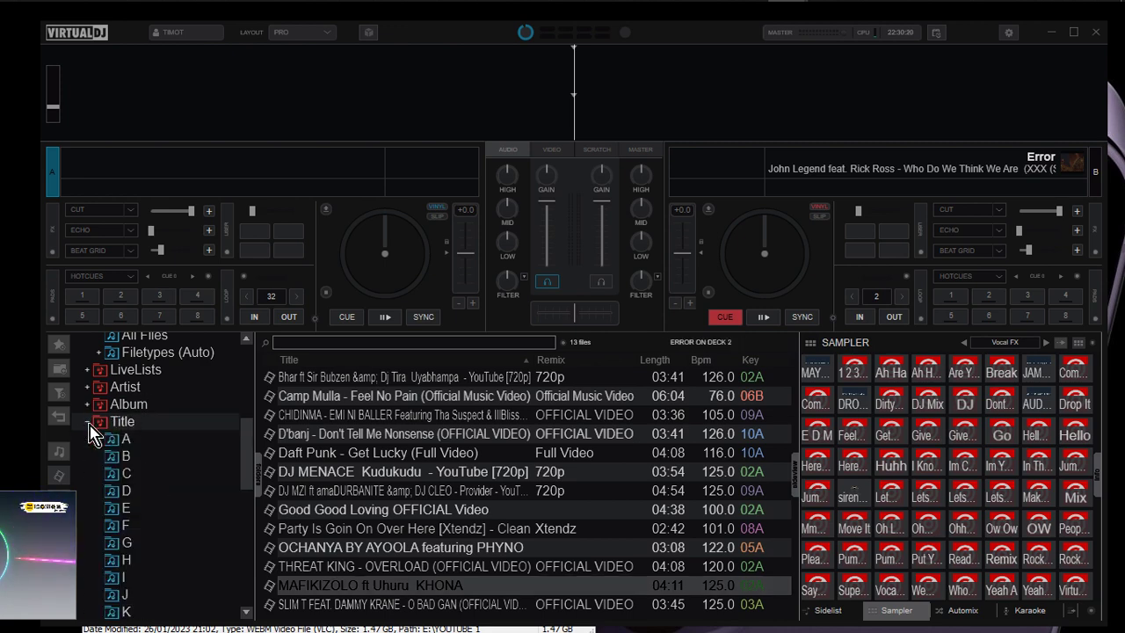
left_click(132, 441)
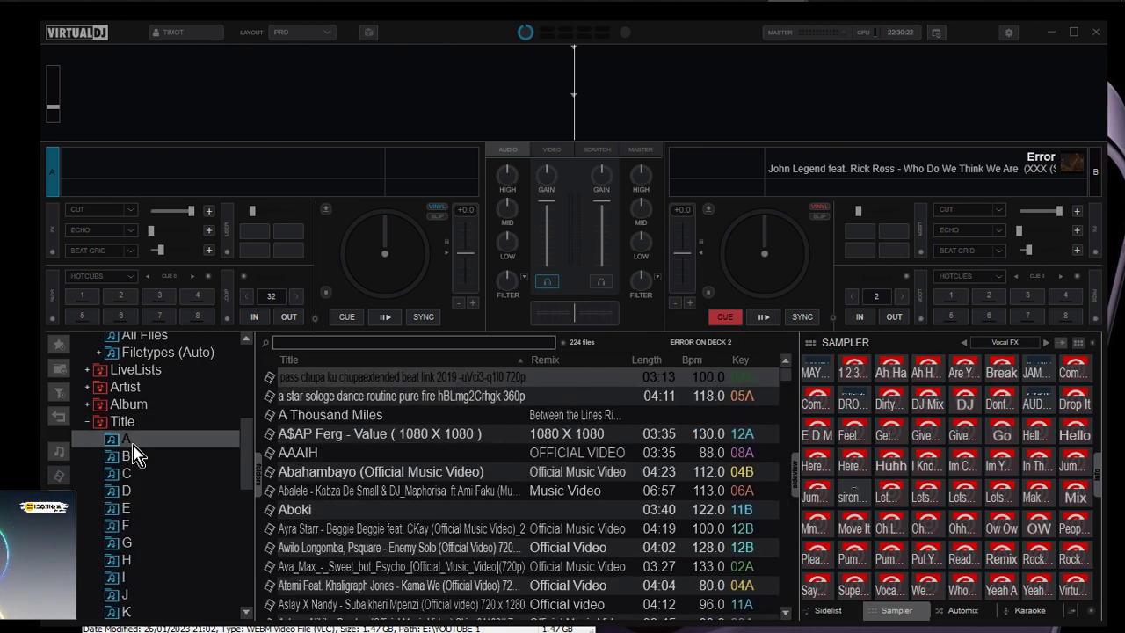
left_click(457, 472)
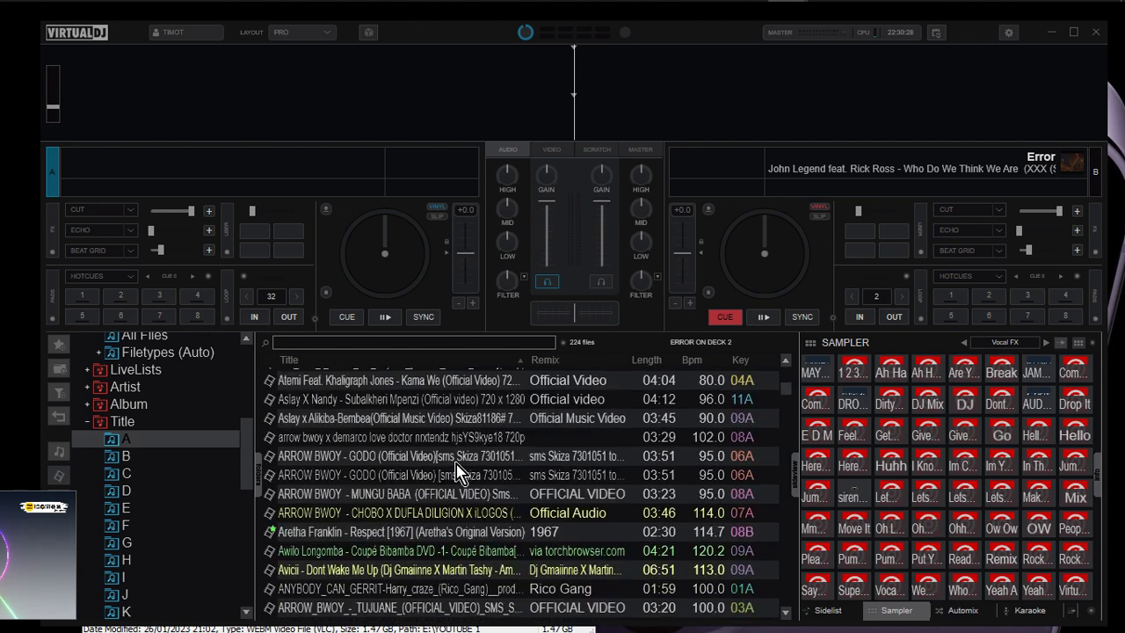
scroll(458, 472, "down", 5)
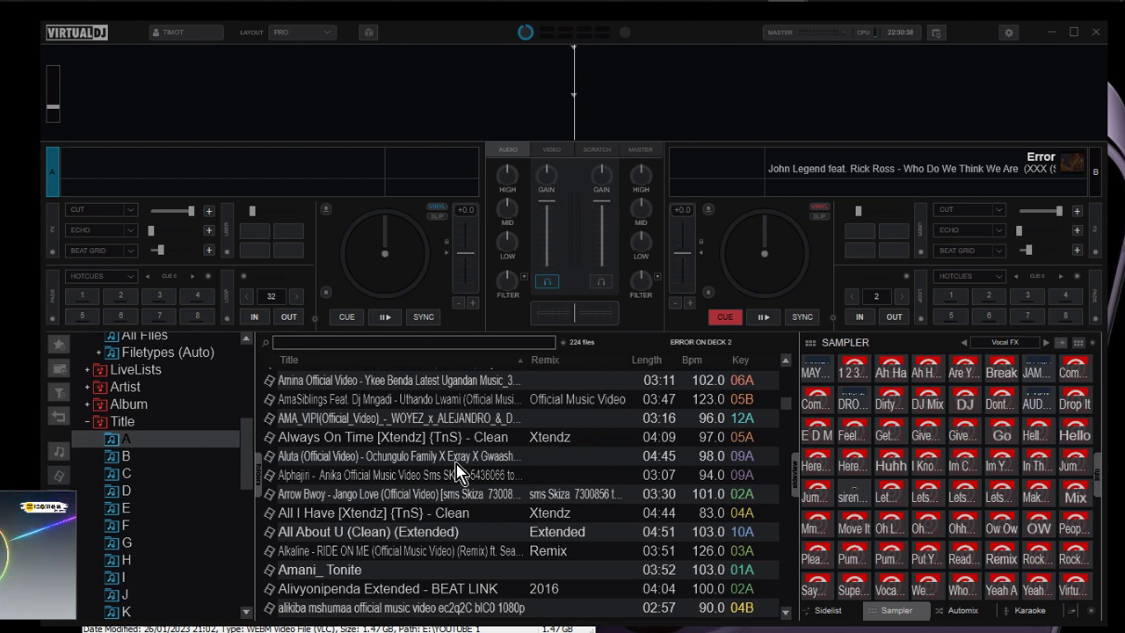
scroll(457, 474, "down", 10)
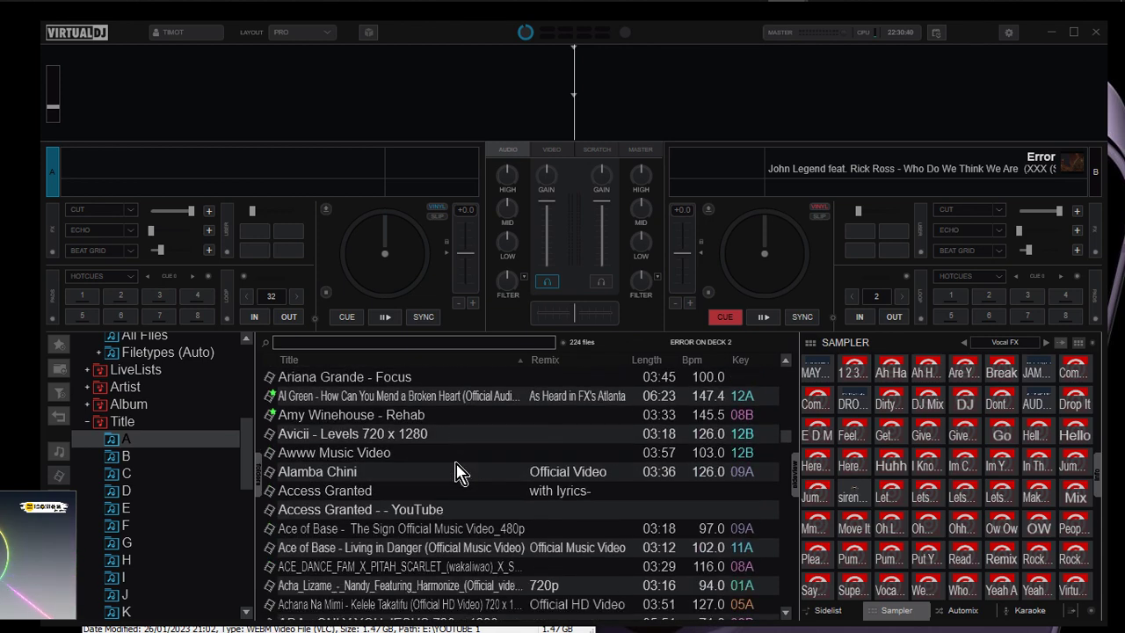
left_click(411, 492)
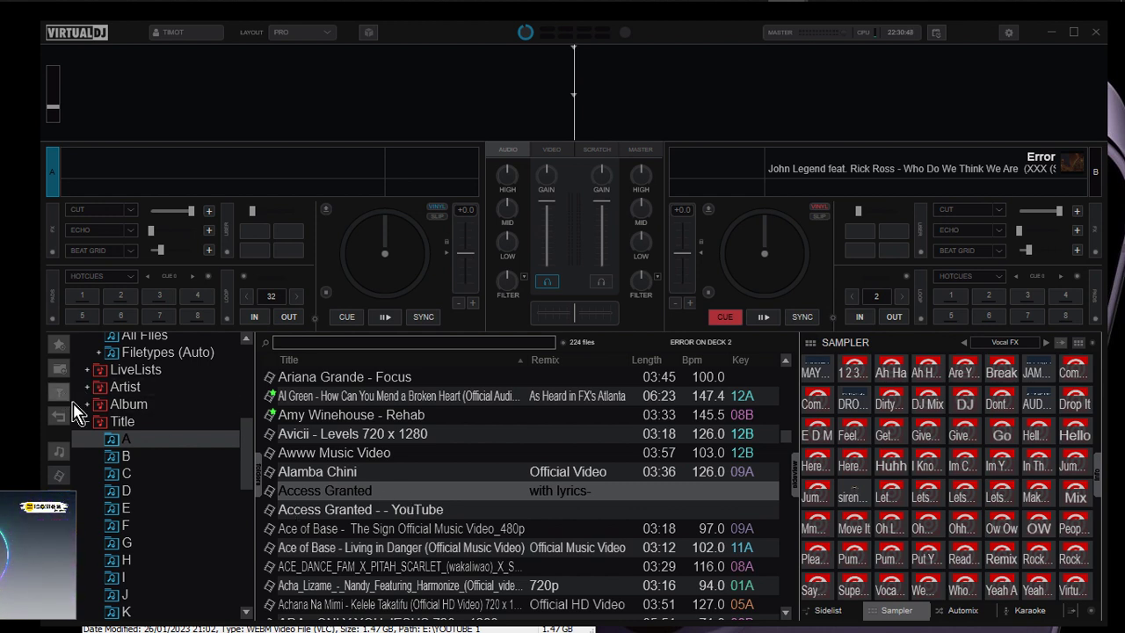
left_click(145, 527)
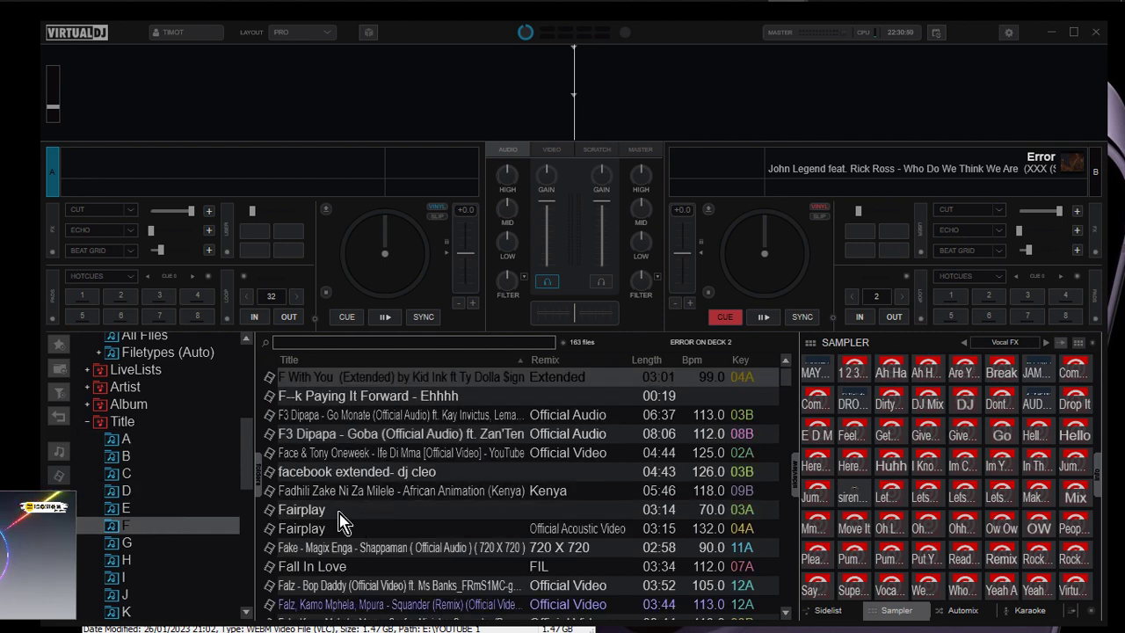
left_click(88, 423)
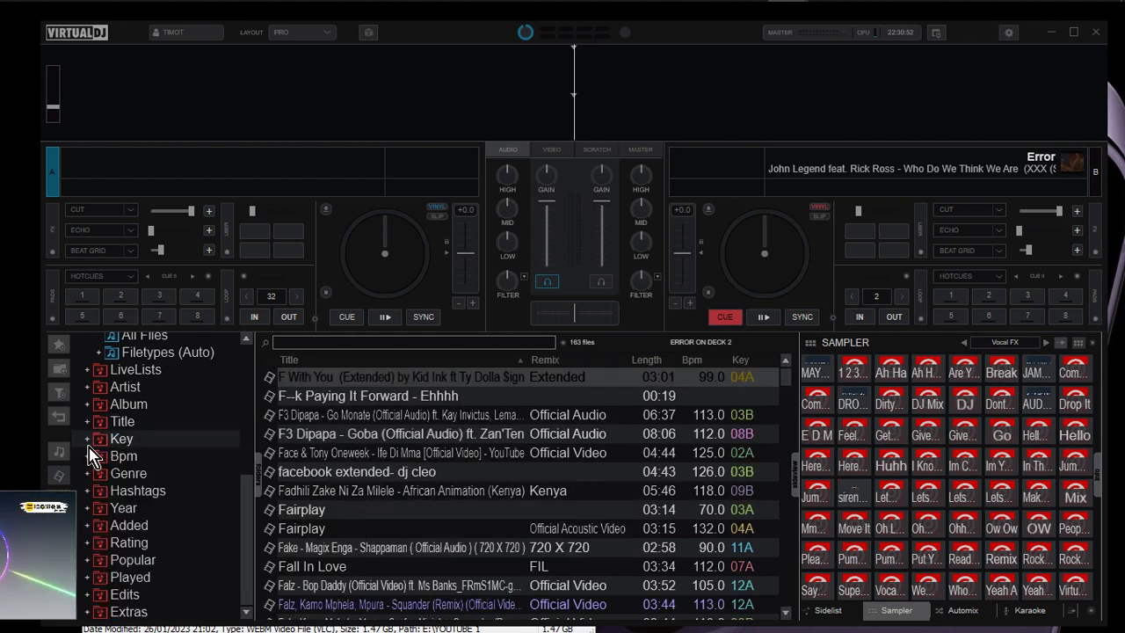
Expand the Key folder and list the tracks in its Compatible (Live) filter
left_click(87, 440)
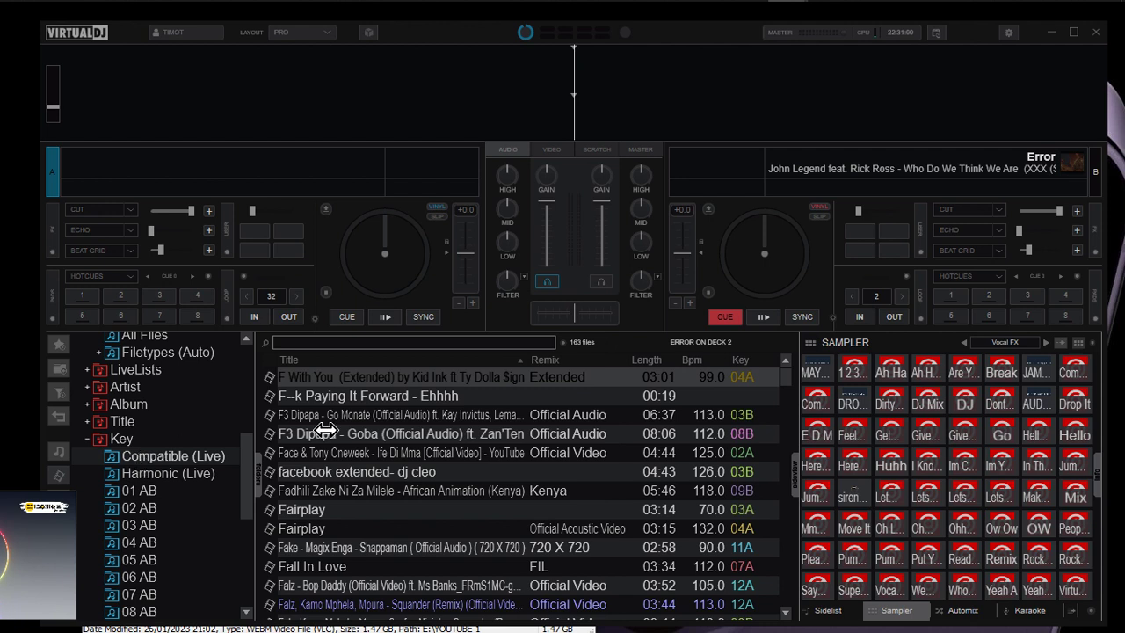
left_click(826, 590)
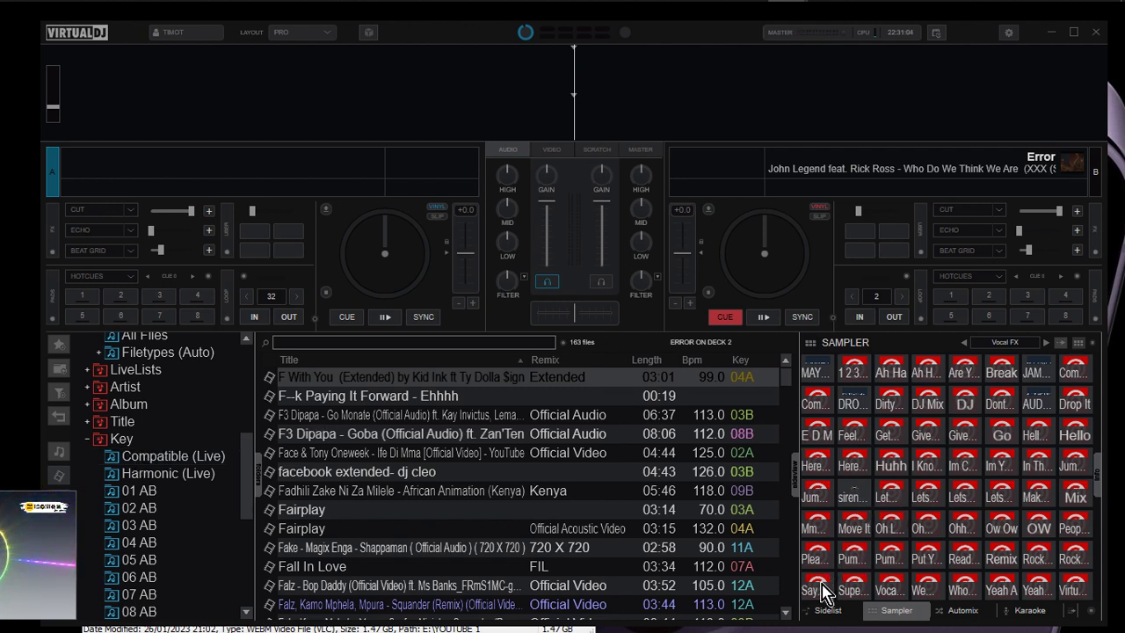
left_click(895, 458)
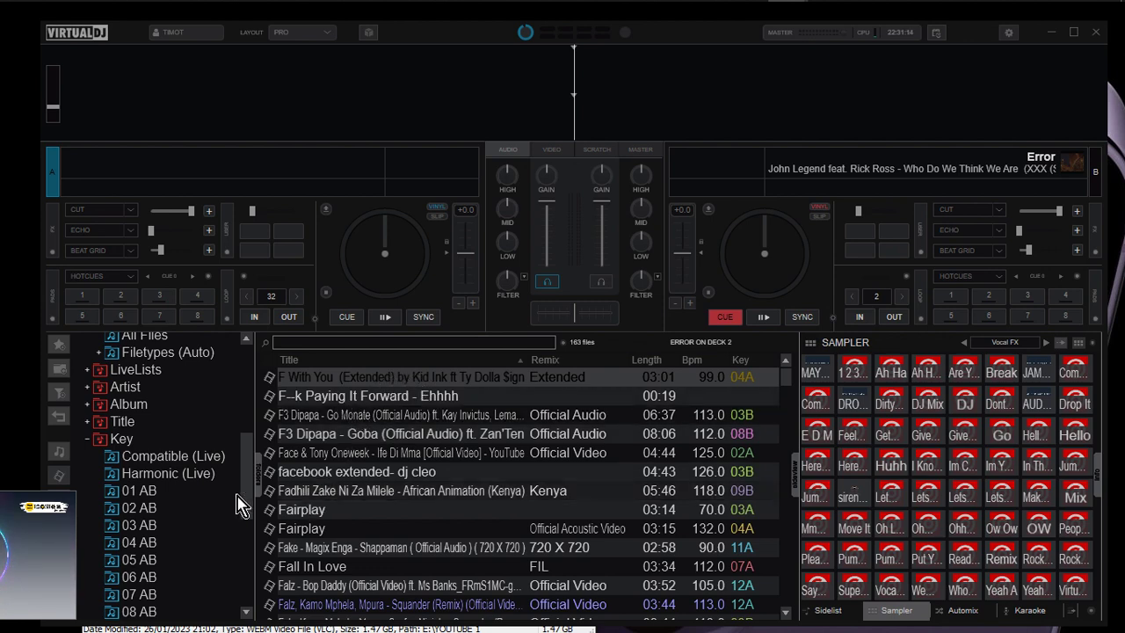
left_click(165, 468)
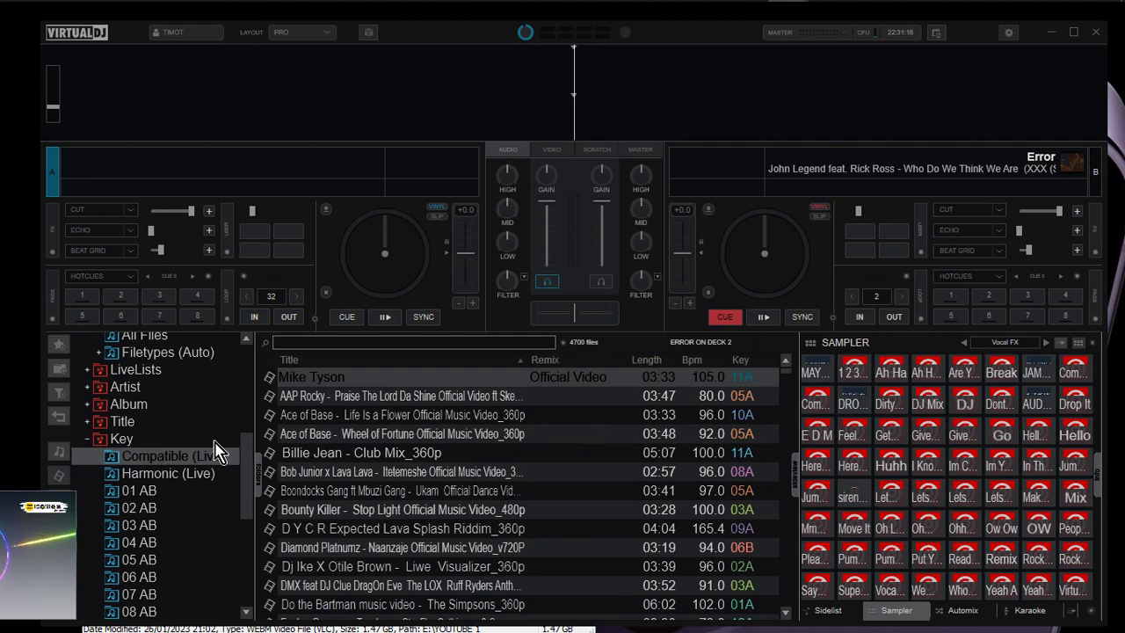
Sort the Compatible (Live) tracks by Bpm and browse to the 102 BPM tracks
scroll(444, 479, "down", 5)
scroll(444, 479, "down", 2)
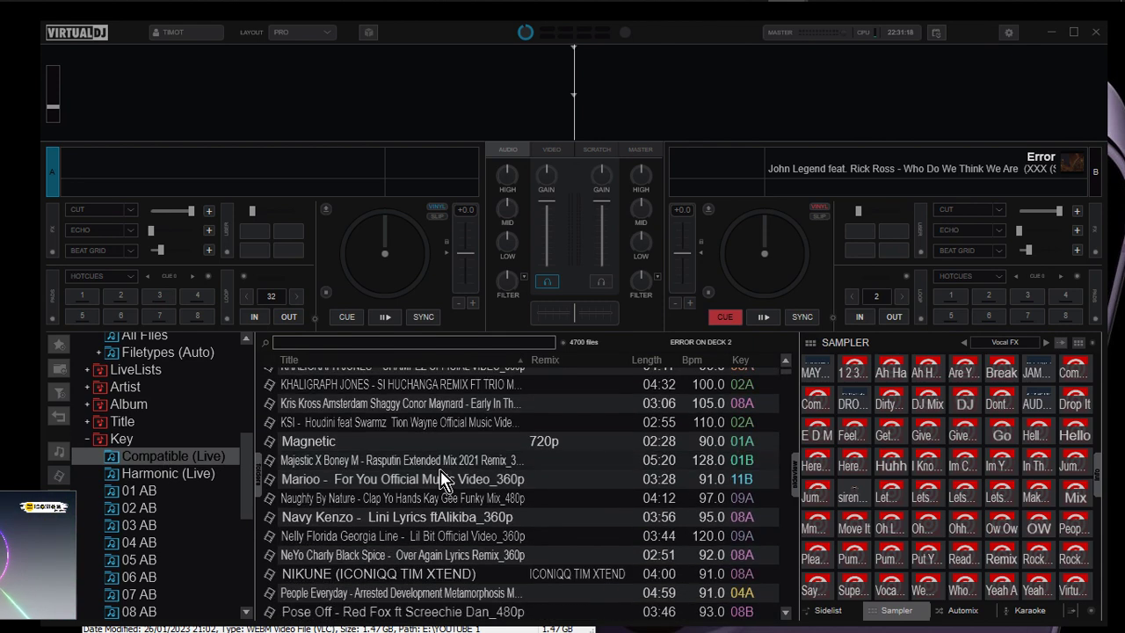
left_click(703, 362)
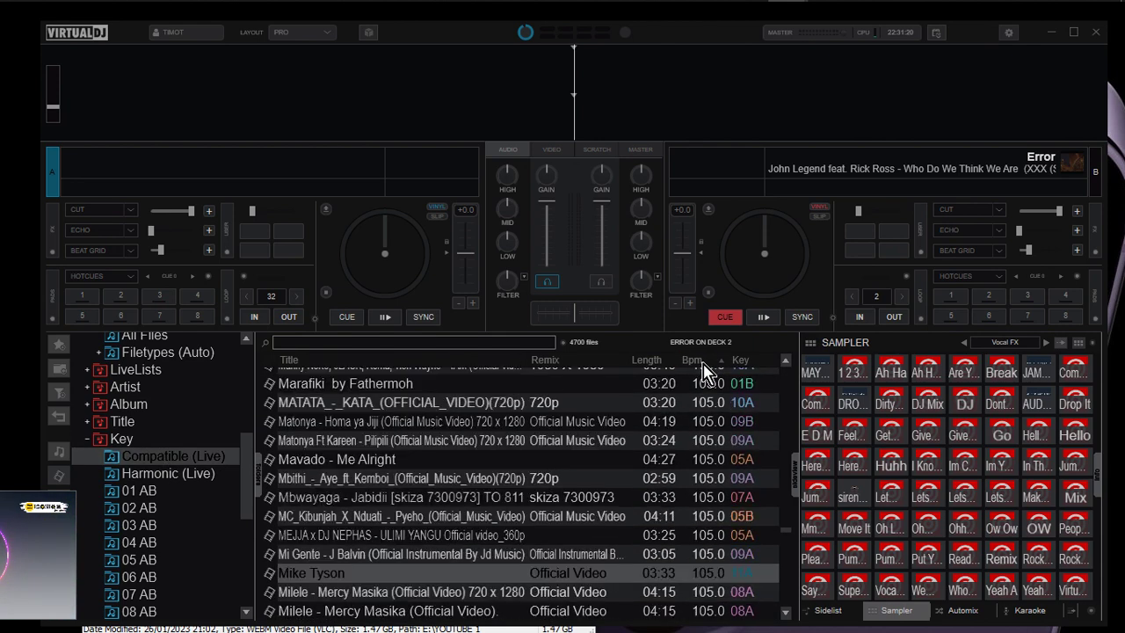
scroll(534, 395, "up", 10)
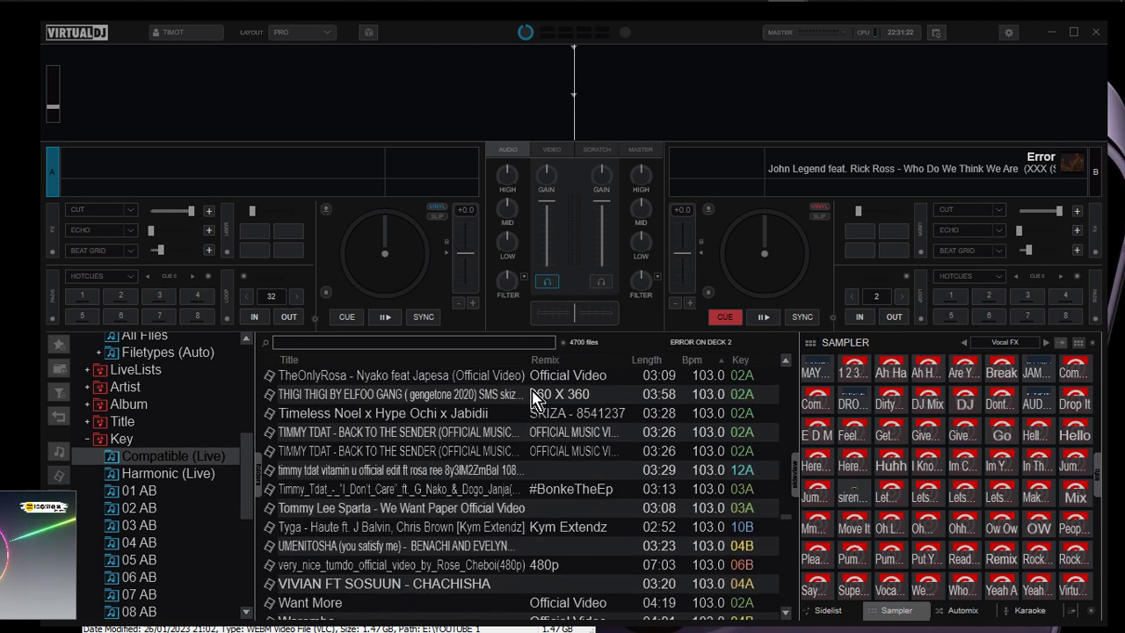
left_click(343, 406)
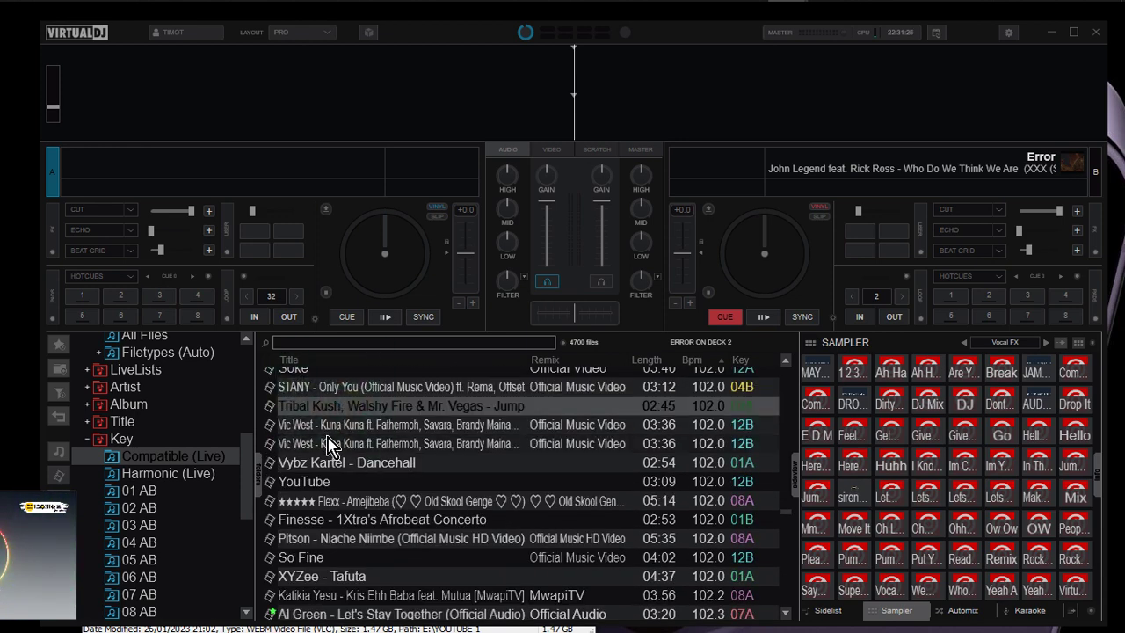
Load the 102 BPM track titled "YouTube" onto deck 1, play a few seconds of it, and pause it
left_click_drag(317, 482, 381, 319)
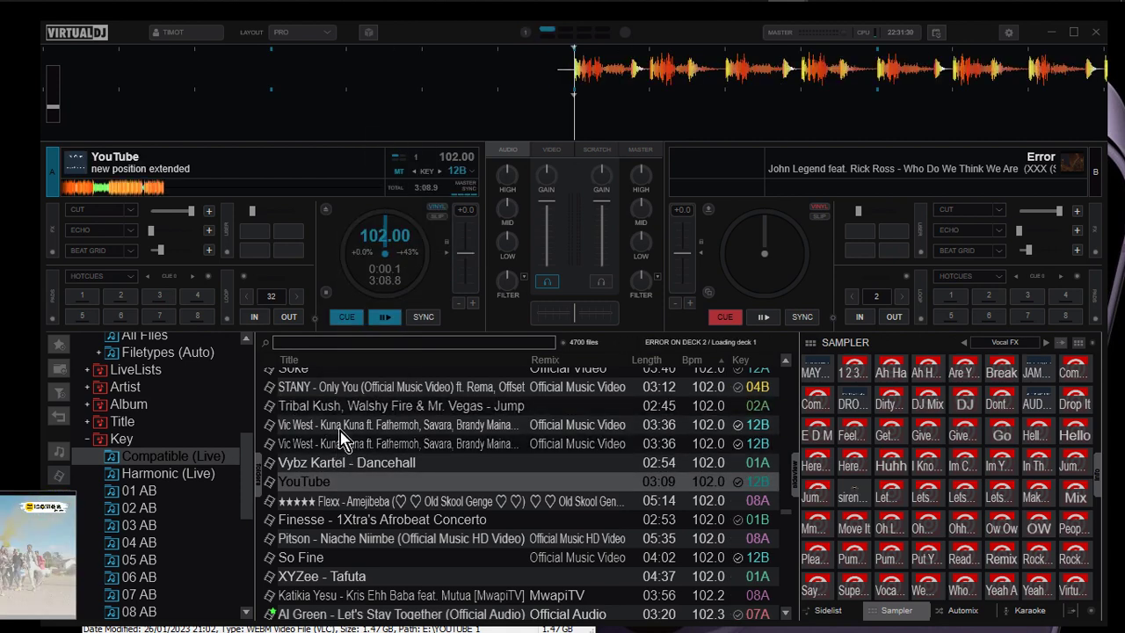
key("space")
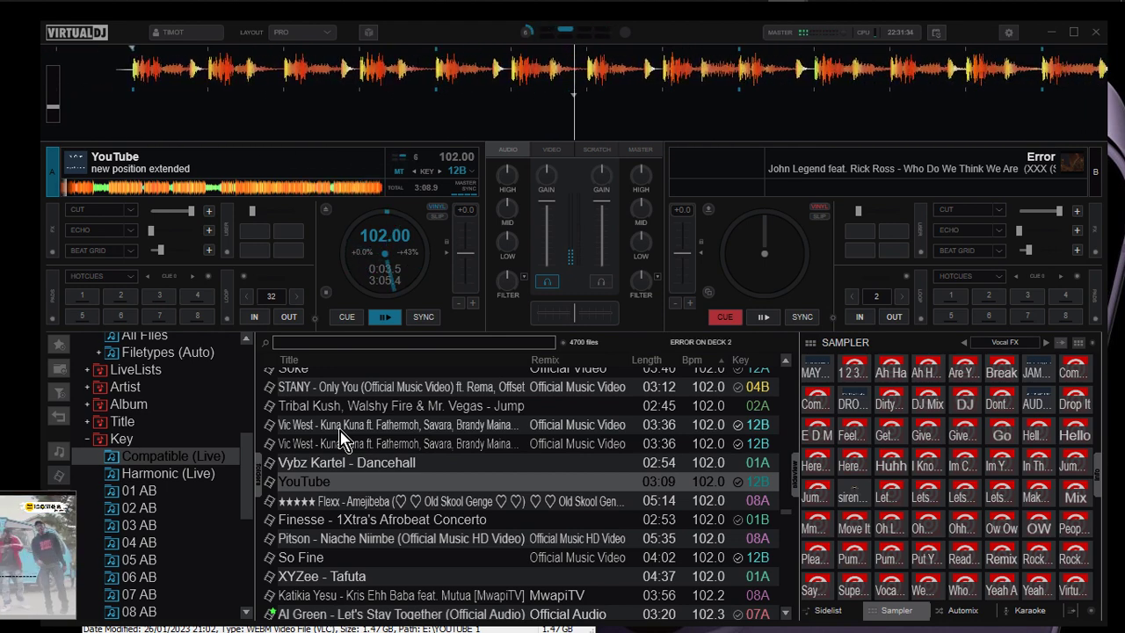
key("space")
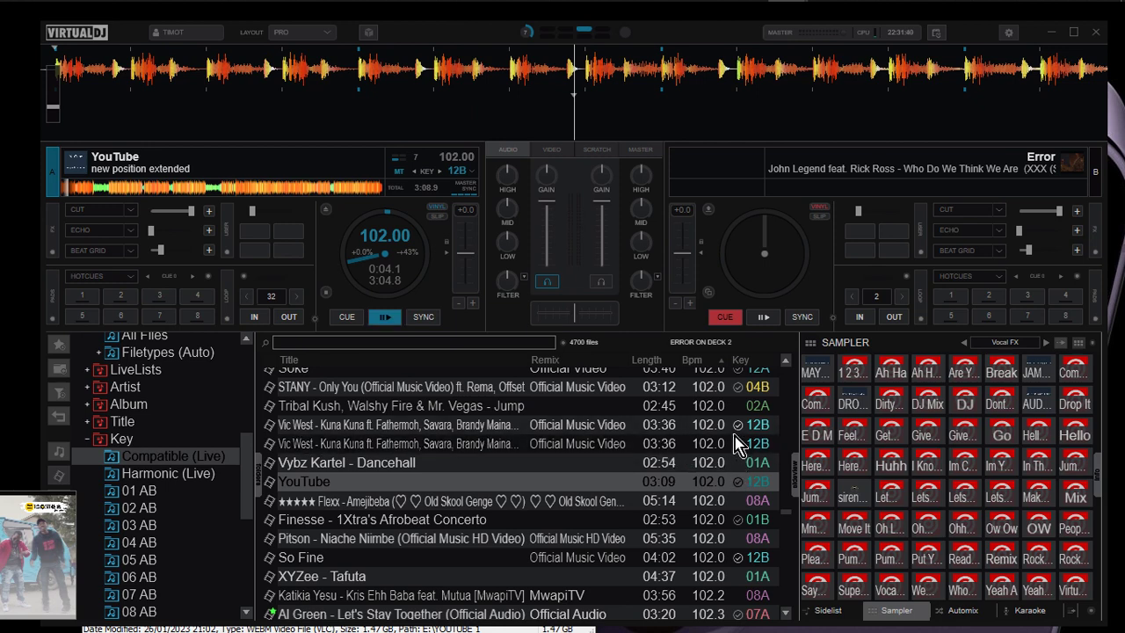
Find "BADMANNERS ( 720 X 720 )" among the 103 BPM tracks and load it onto deck 2
scroll(739, 444, "down", 5)
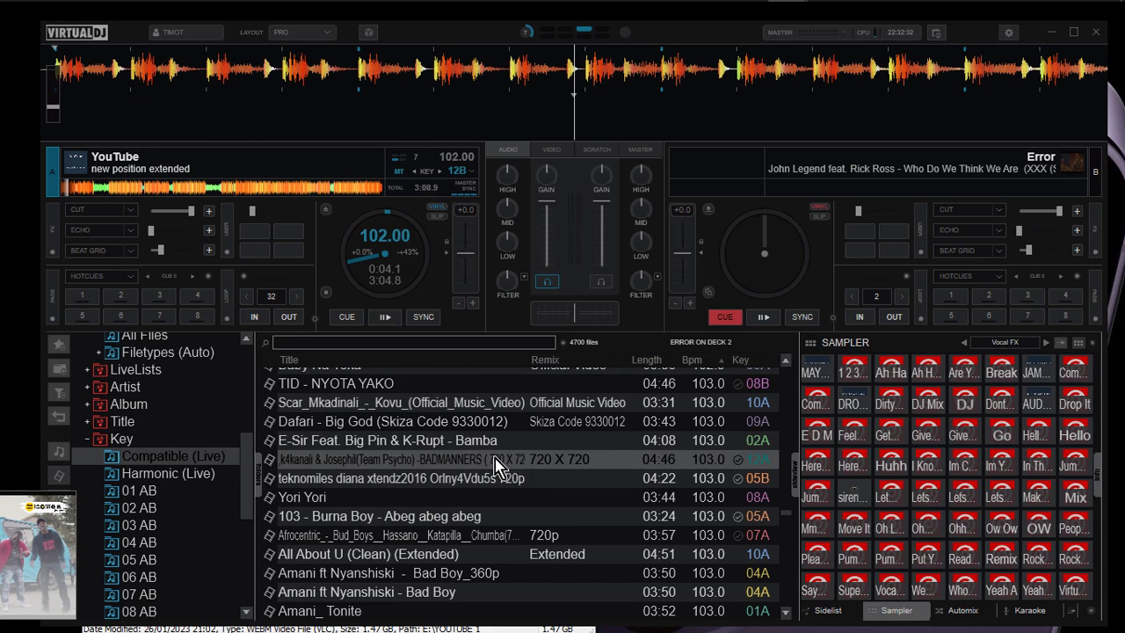
scroll(489, 466, "down", 3)
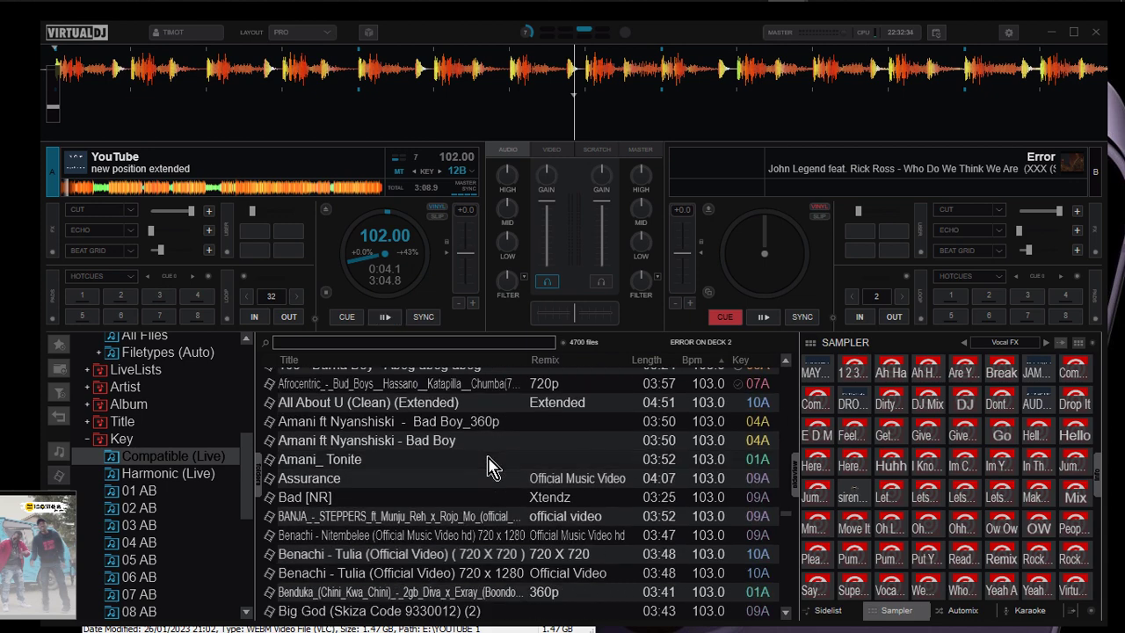
scroll(490, 466, "up", 3)
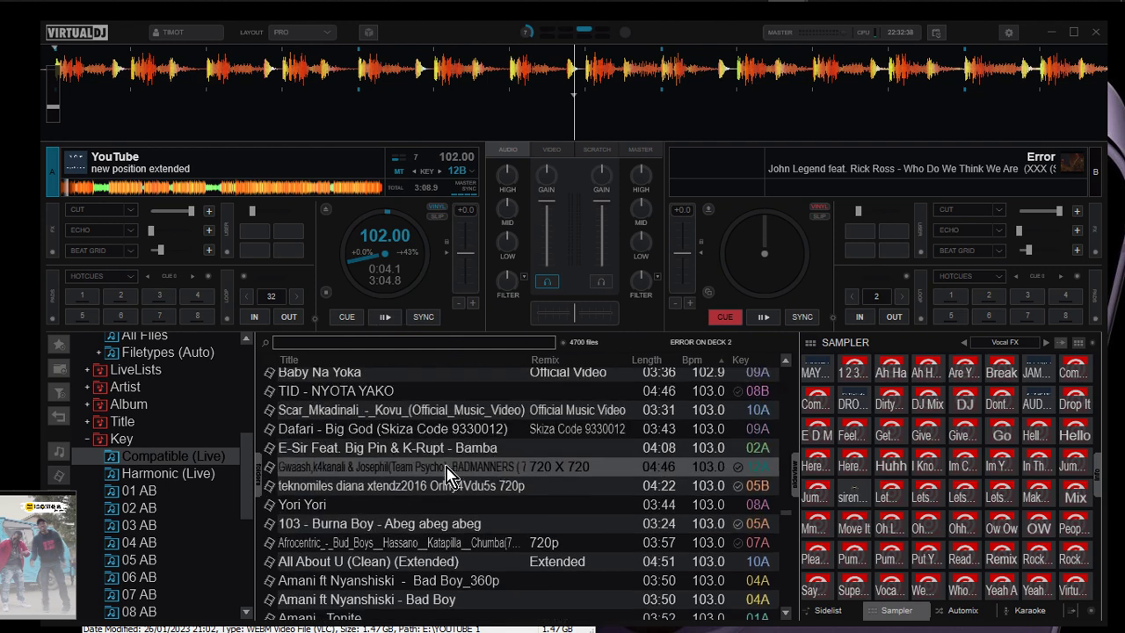
left_click_drag(448, 474, 774, 194)
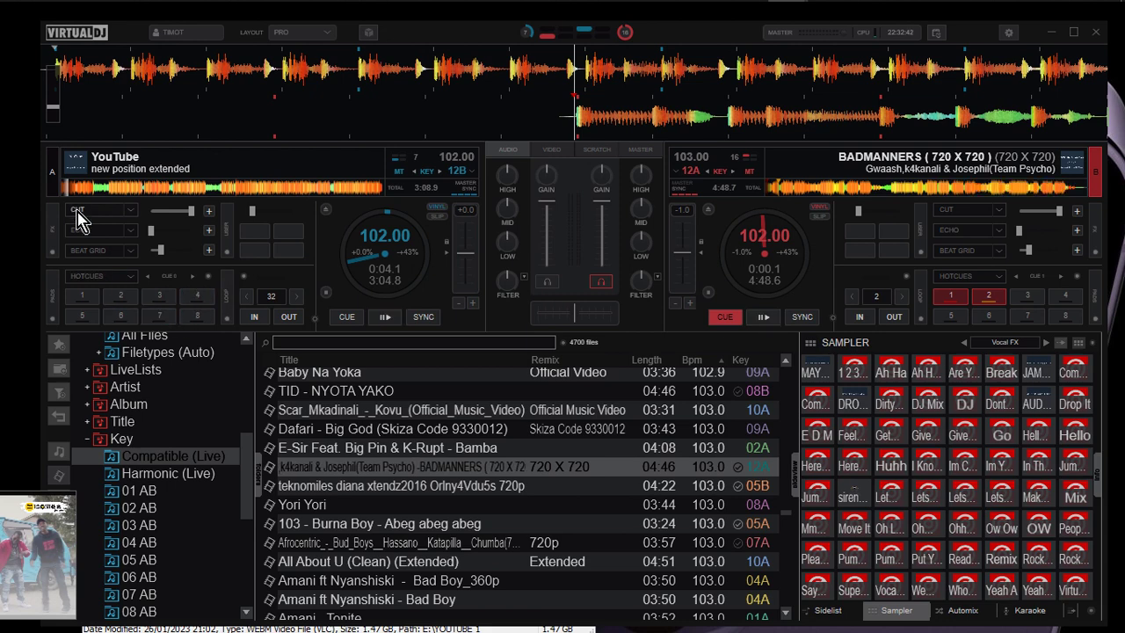
Return the deck 1 track to its beginning and set hot cue 1 there
left_click(68, 188)
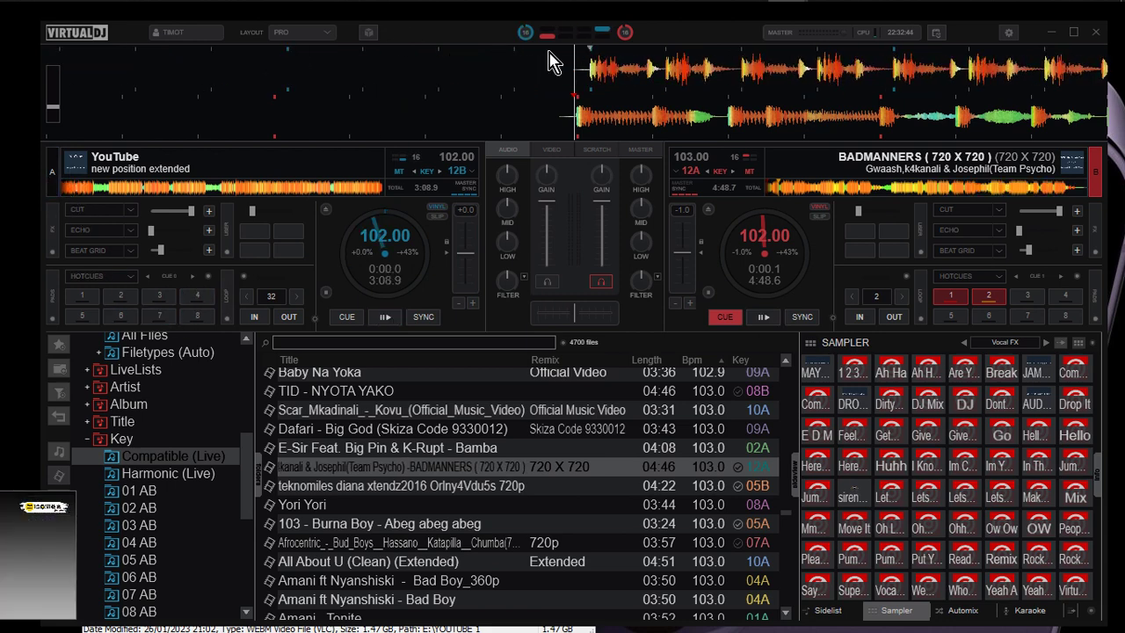
key("space")
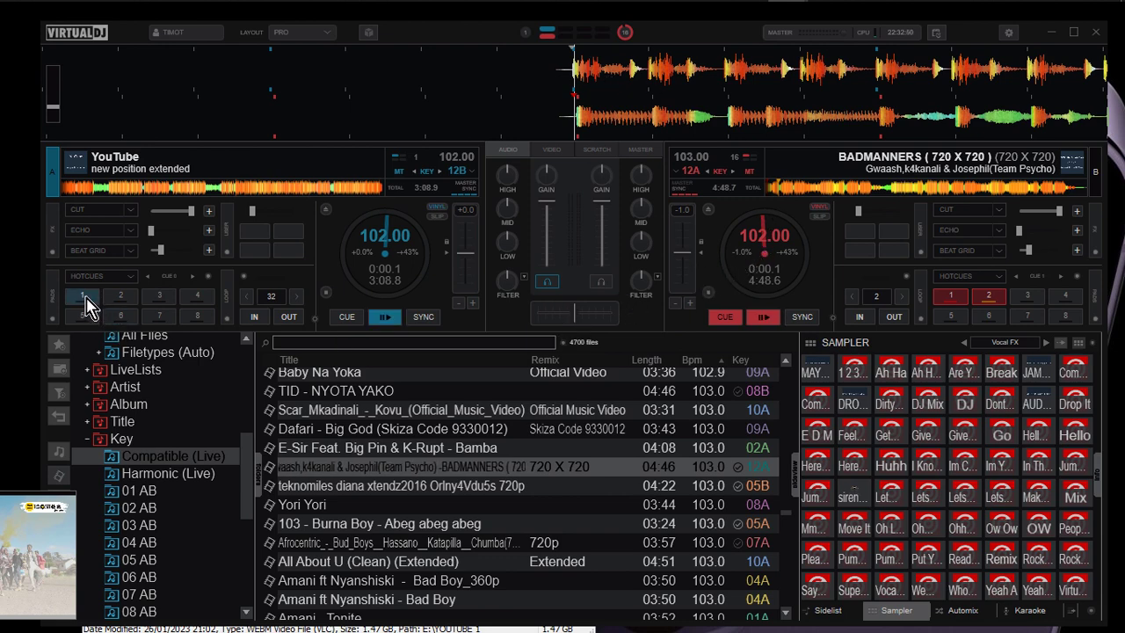
left_click(83, 296)
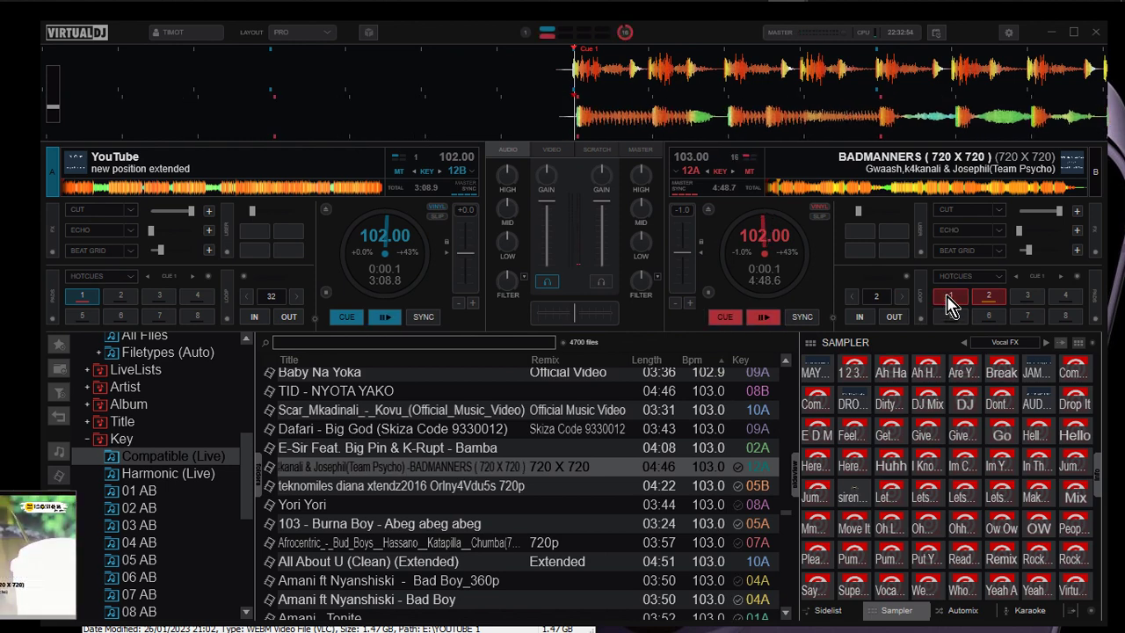
Play both decks together, turn up deck 2's filter, and send both tracks back to their start
key("space")
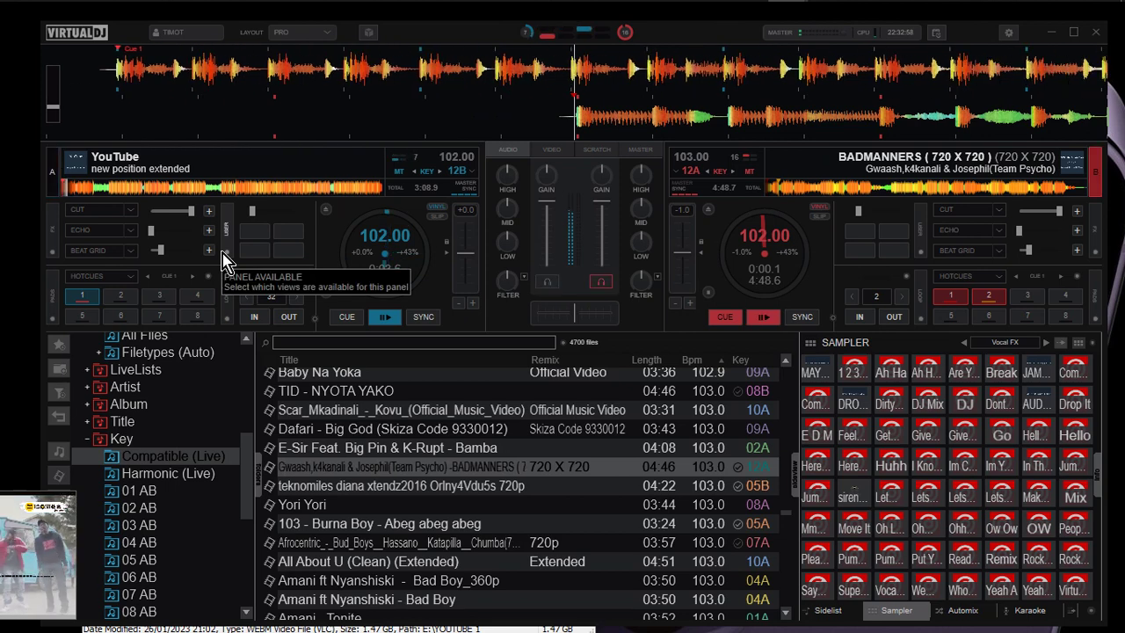
key("space")
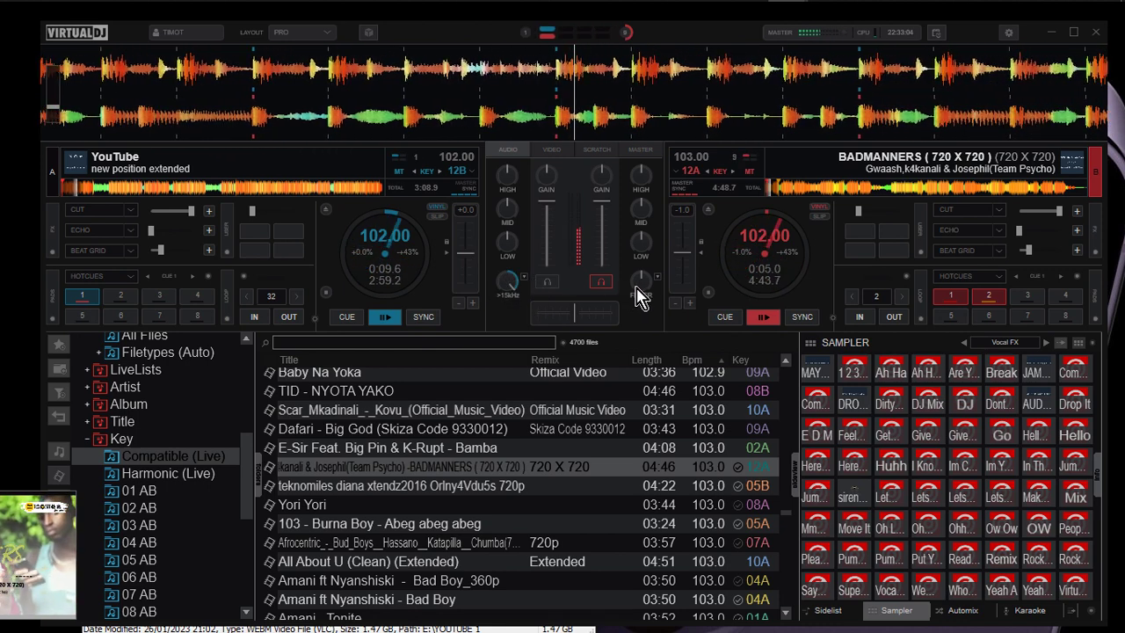
left_click_drag(641, 295, 674, 289)
left_click(730, 318)
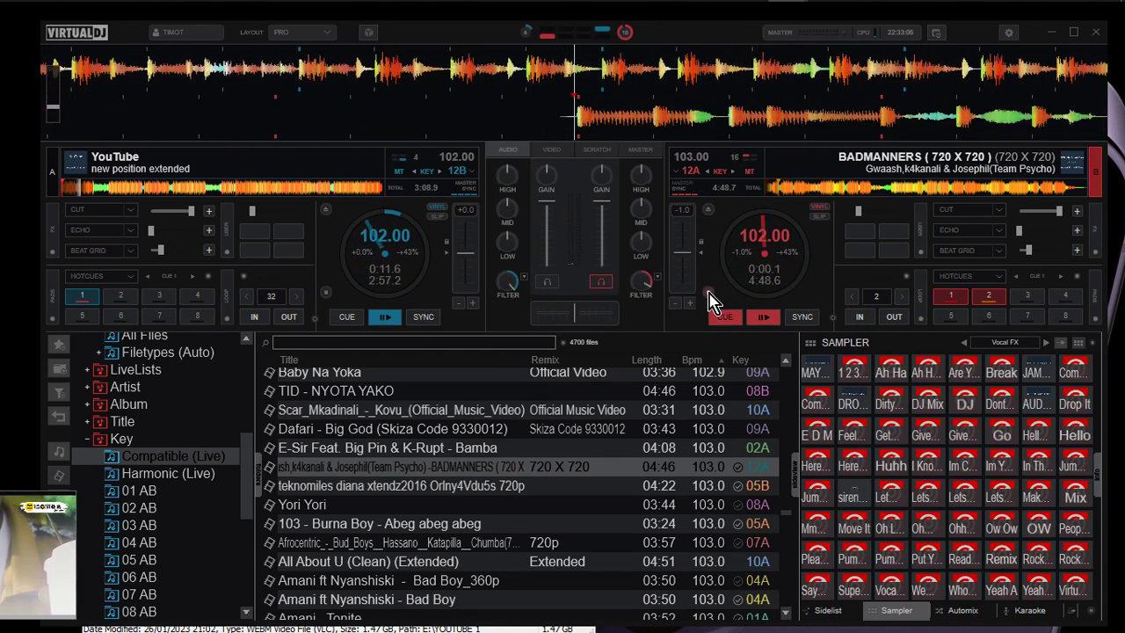
left_click(324, 294)
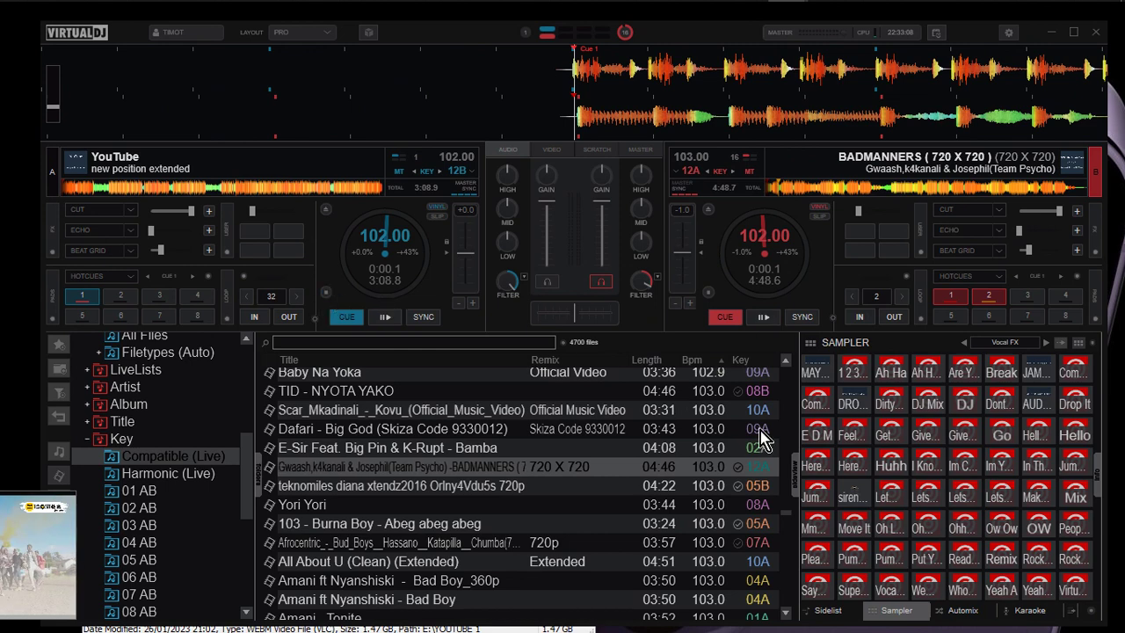
Play the "Huhh" sample and a second sample from the Vocal FX bank
left_click(890, 466)
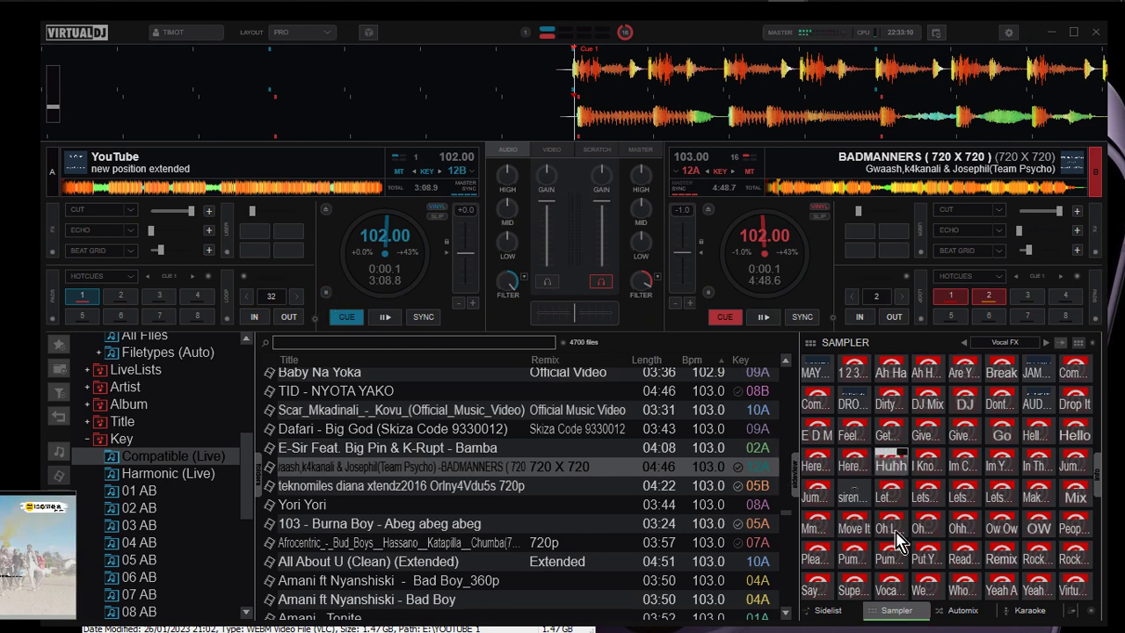
left_click(825, 591)
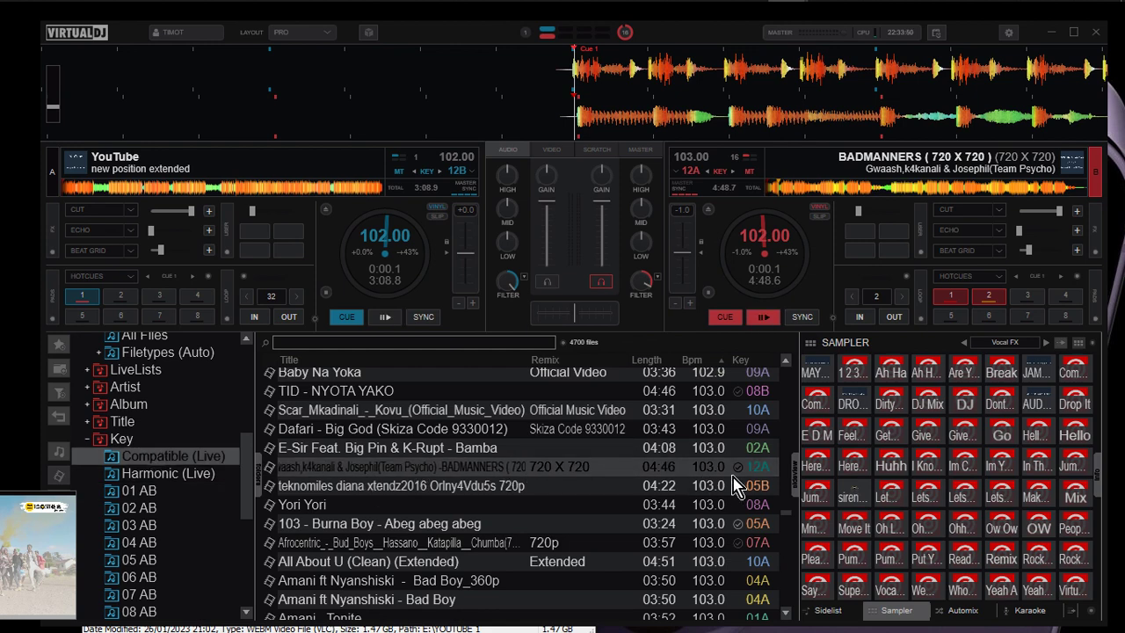
List the Harmonic (Live) filter and look through the keys and BPM values of its tracks
left_click(174, 475)
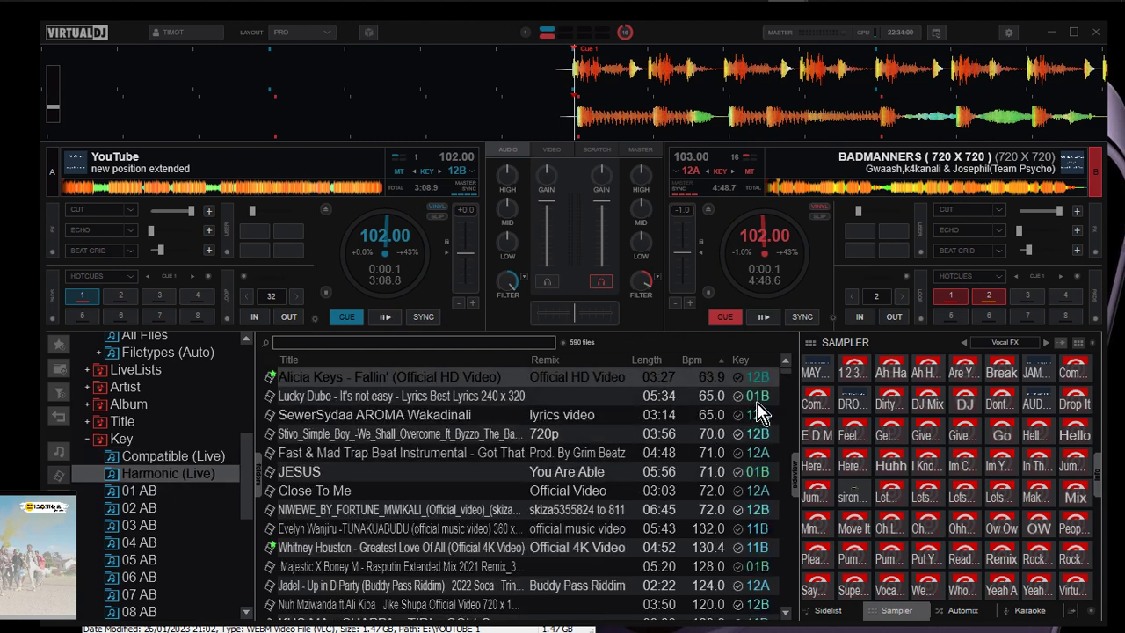
scroll(761, 413, "down", 15)
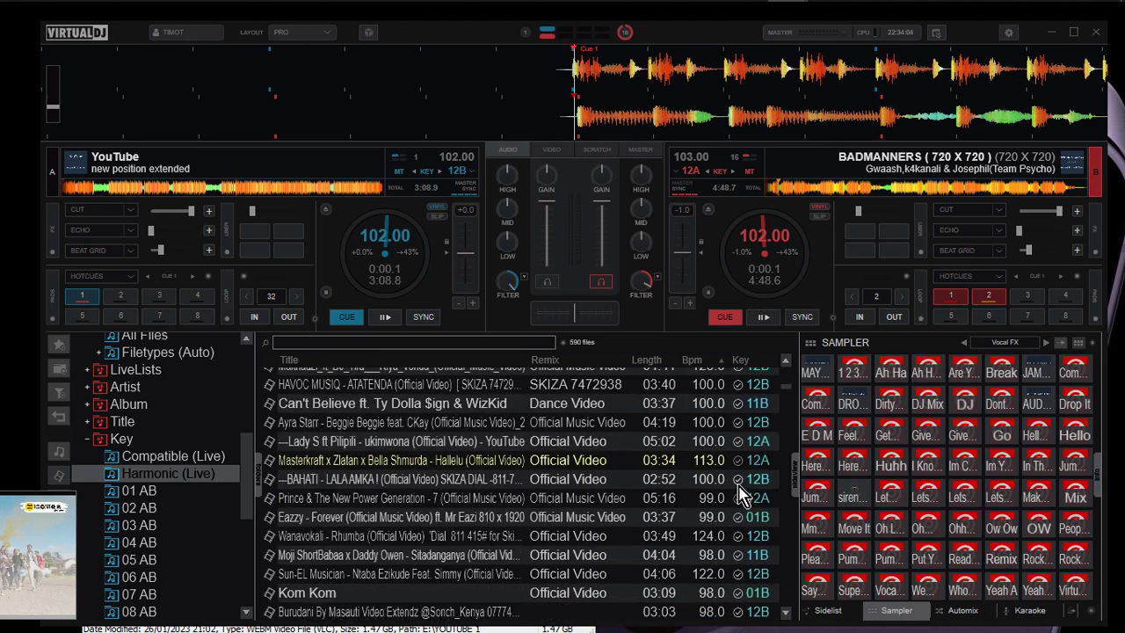
scroll(729, 543, "down", 10)
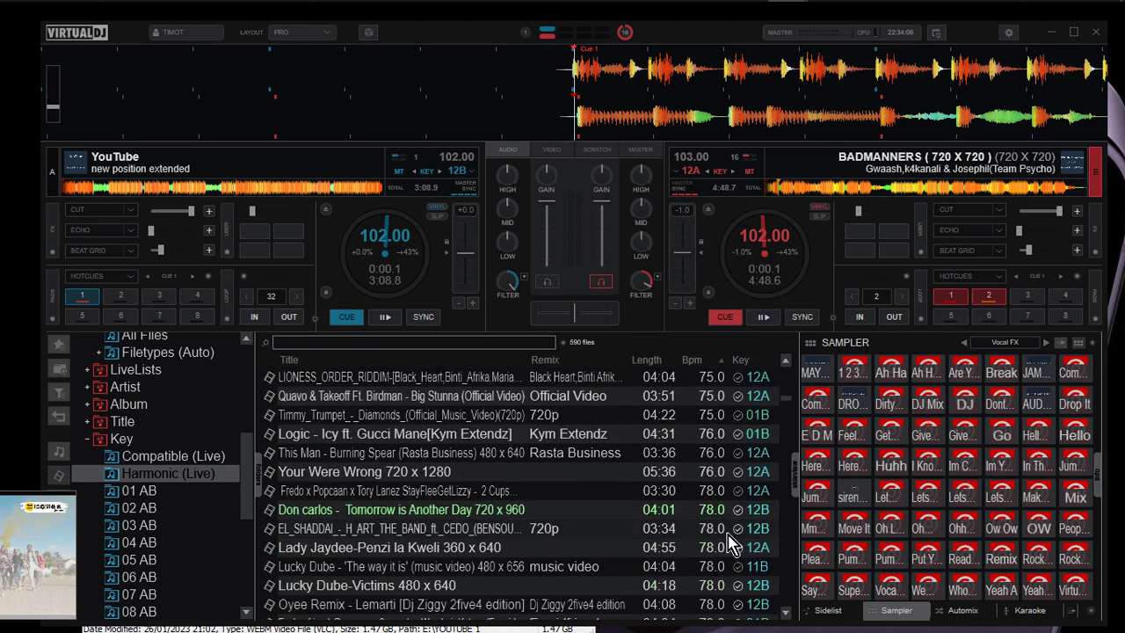
scroll(730, 543, "down", 10)
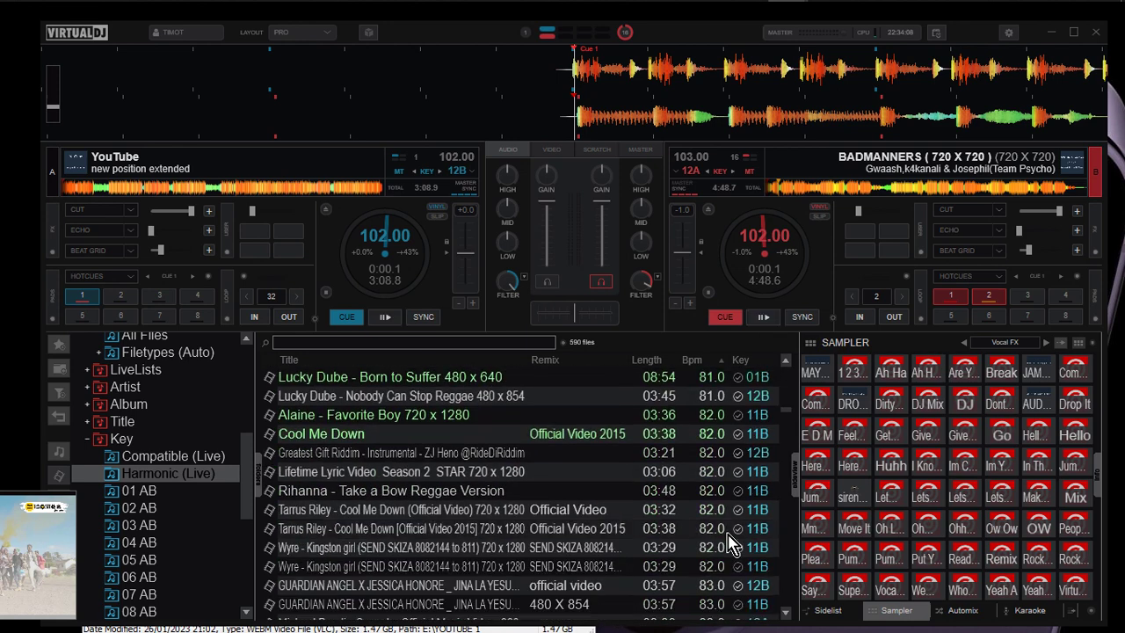
scroll(729, 543, "down", 10)
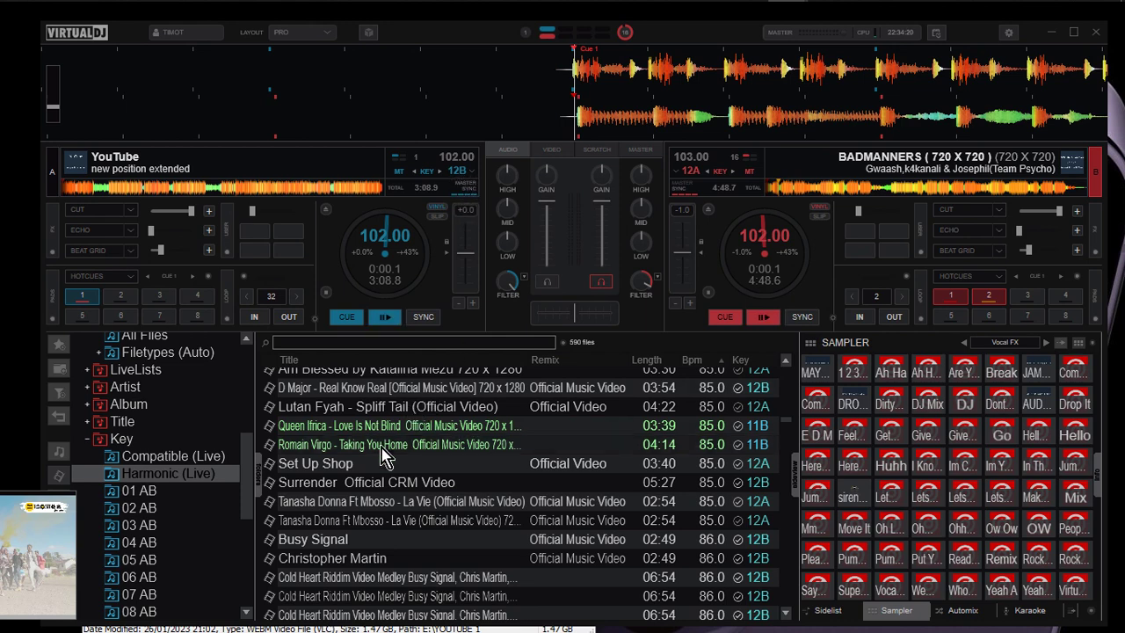
List the 05 AB key filter and load "RENDE - SABINA REDEEMED" onto deck 1
left_click(187, 494)
left_click(191, 560)
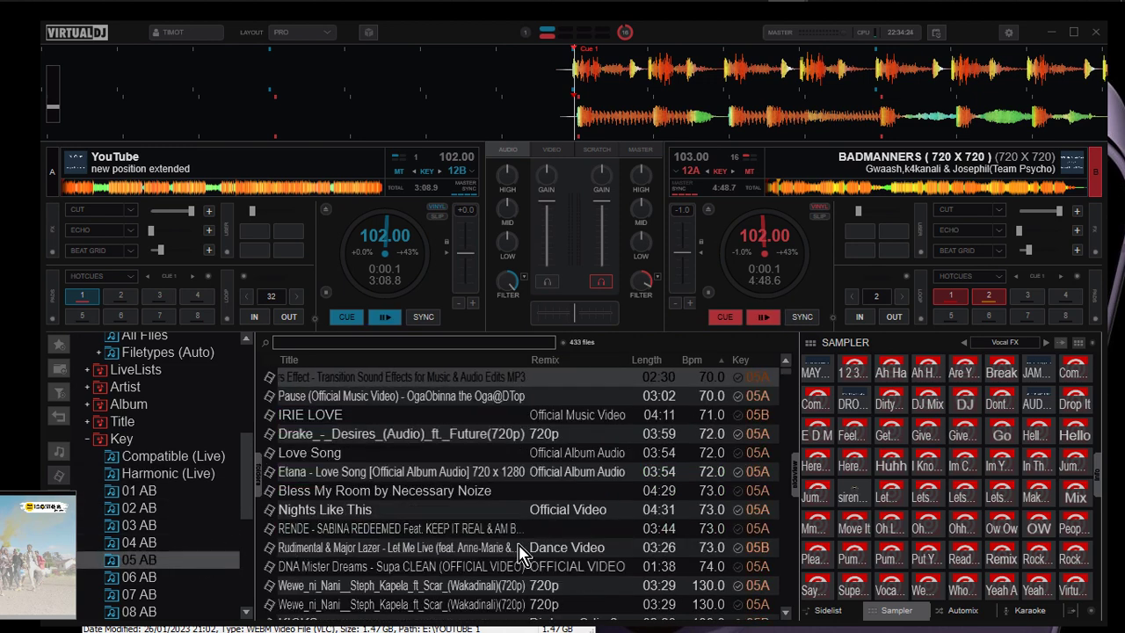
left_click_drag(518, 528, 404, 250)
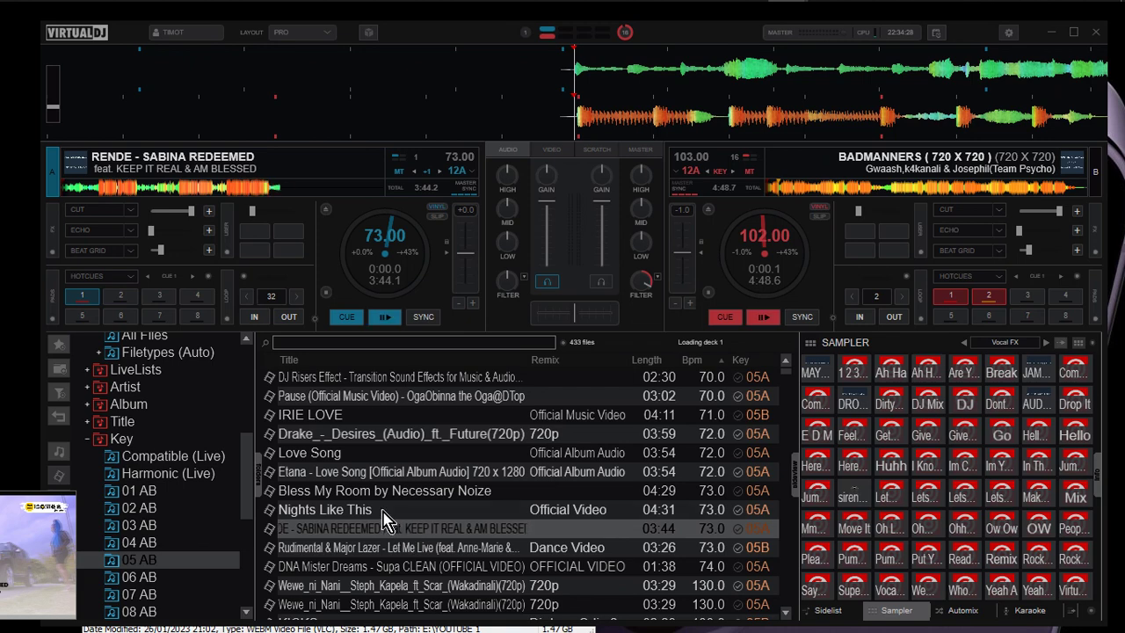
From the 05 AB filter, load "Katika" onto deck 1 and "Call on Me" onto deck 2
scroll(466, 490, "down", 5)
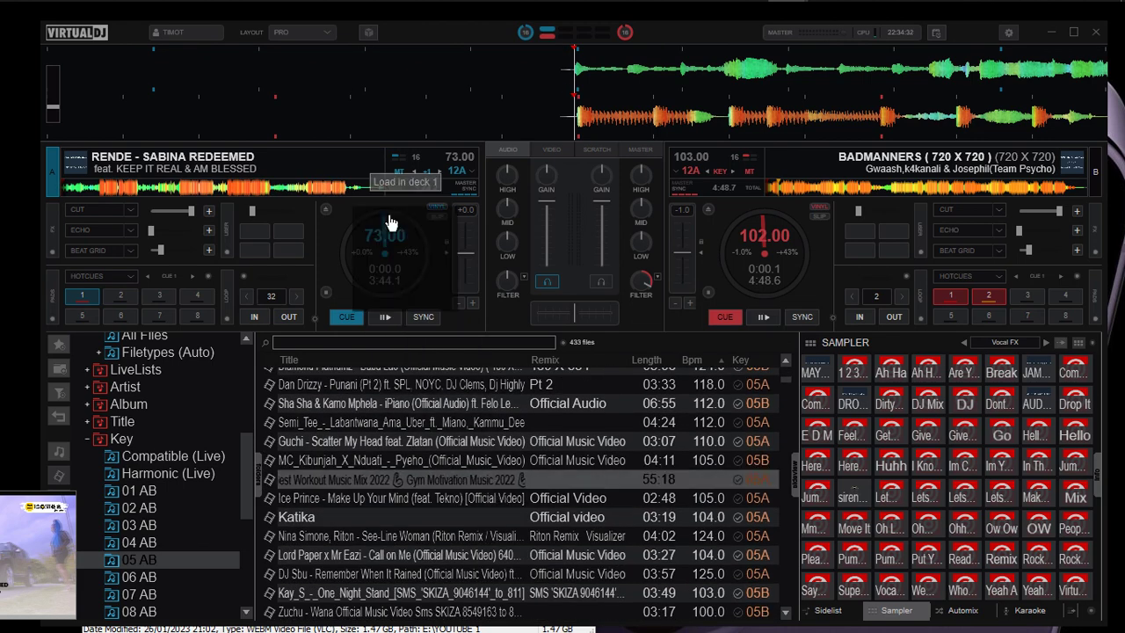
left_click_drag(369, 518, 392, 214)
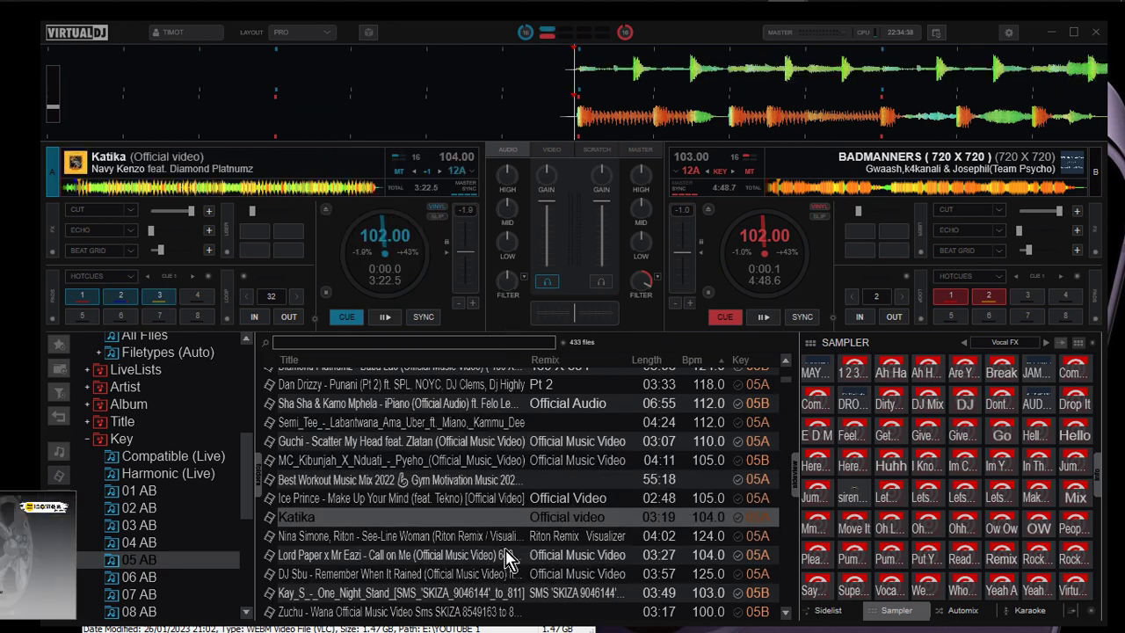
left_click_drag(508, 558, 831, 230)
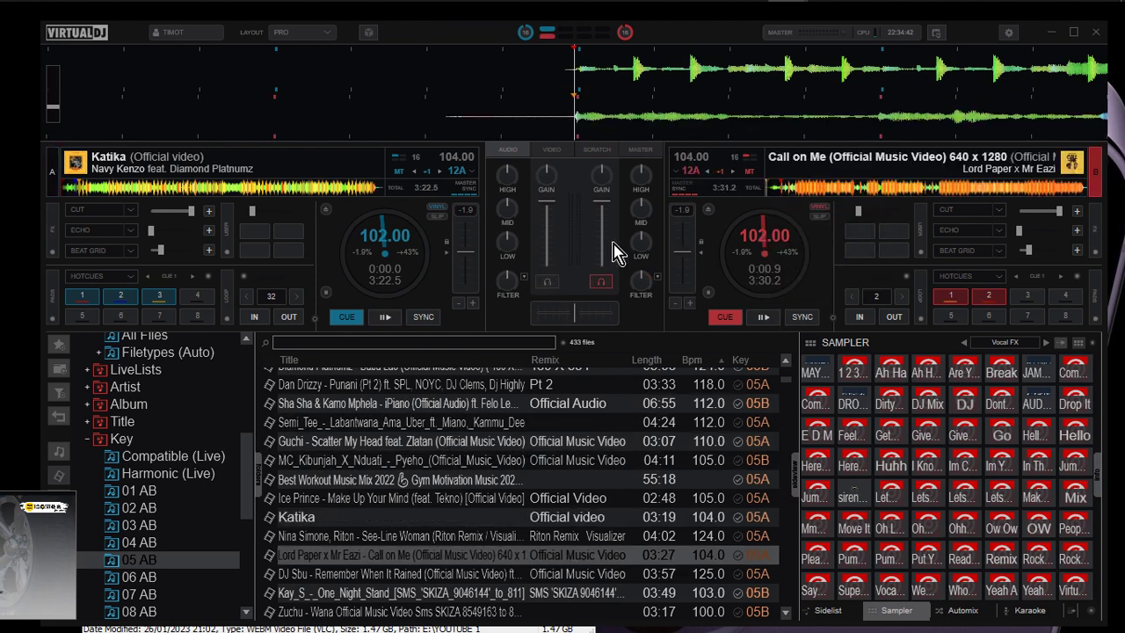
Recheck the Harmonic (Live) list, and from the 06 AB filter load "Hills And Valleys Video" onto deck 1 and "Nyama" onto deck 2
left_click(140, 475)
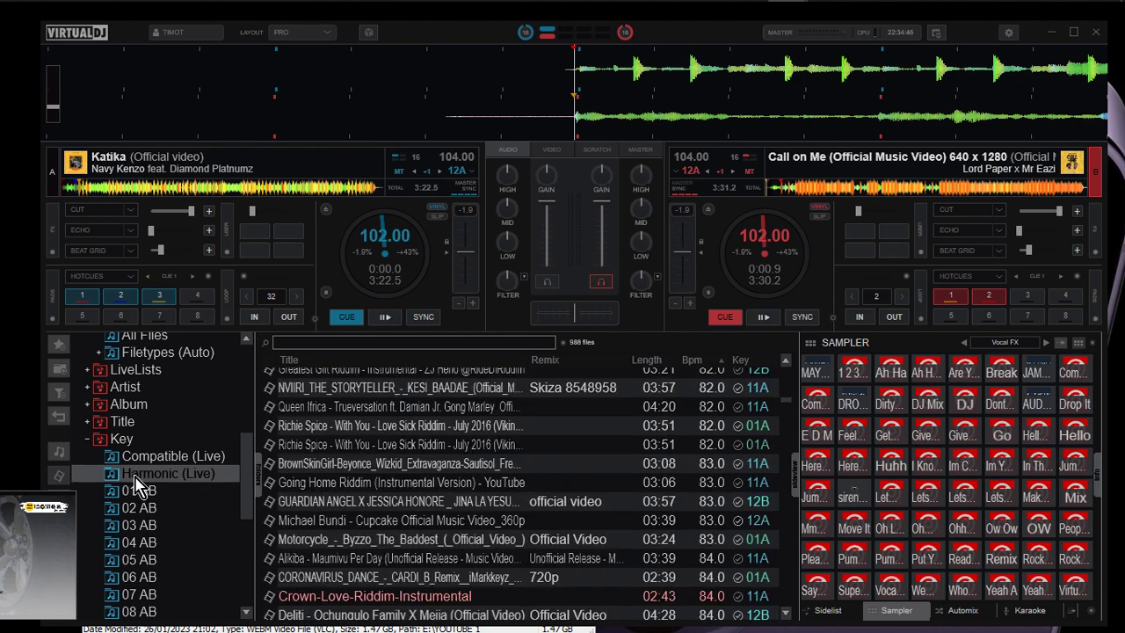
scroll(710, 538, "down", 15)
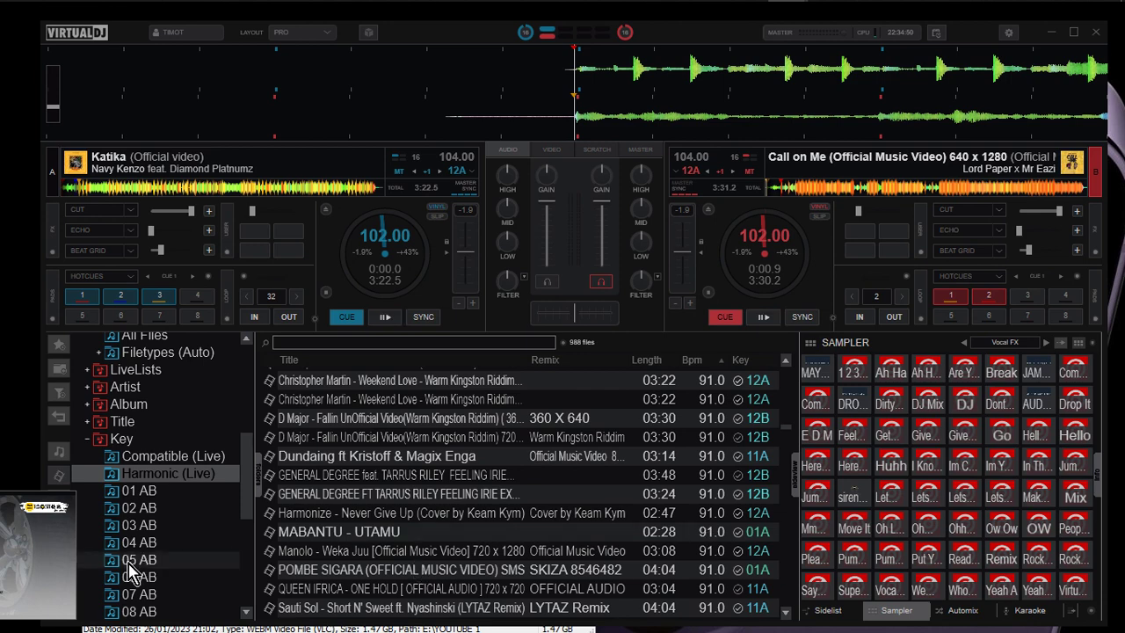
left_click(162, 578)
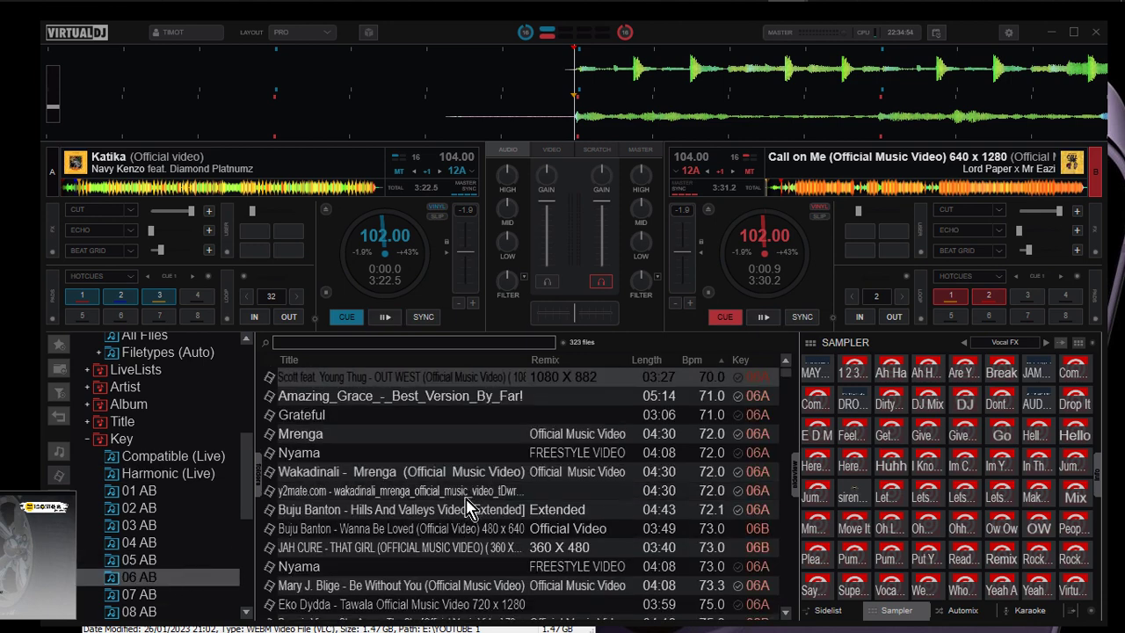
left_click_drag(461, 510, 422, 252)
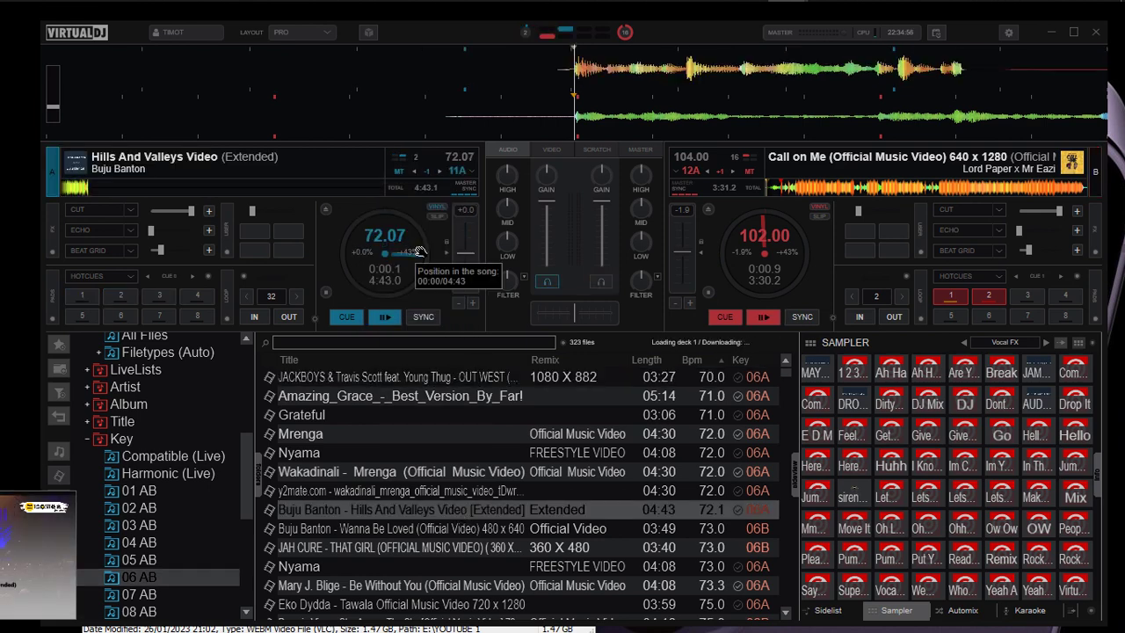
left_click_drag(623, 573, 761, 253)
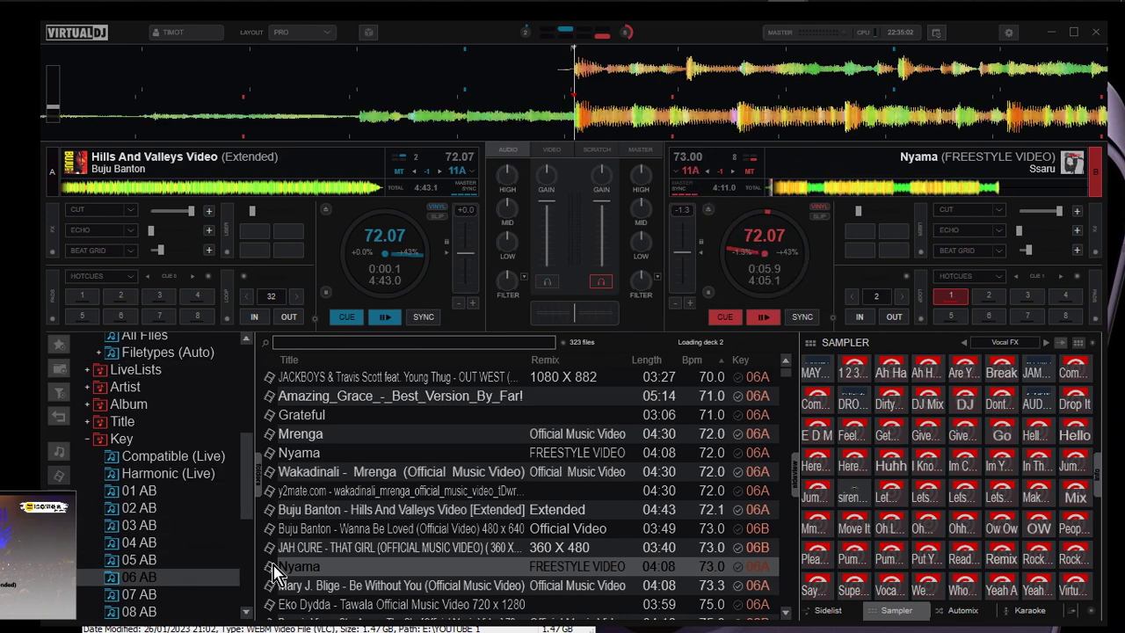
From the 08 AB filter, load "Crazy World 360 x 640" onto deck 1 and "Bensoul - Sweet Sensi" onto deck 2
scroll(501, 585, "down", 10)
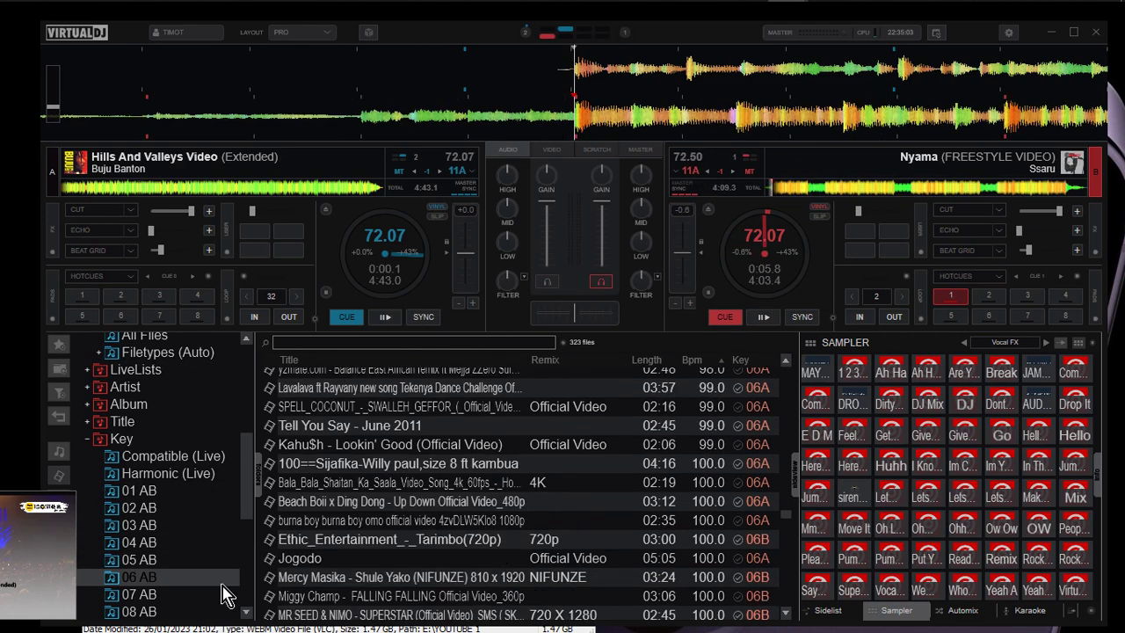
left_click(186, 612)
left_click(548, 510)
left_click_drag(457, 378, 387, 233)
left_click_drag(444, 459, 791, 229)
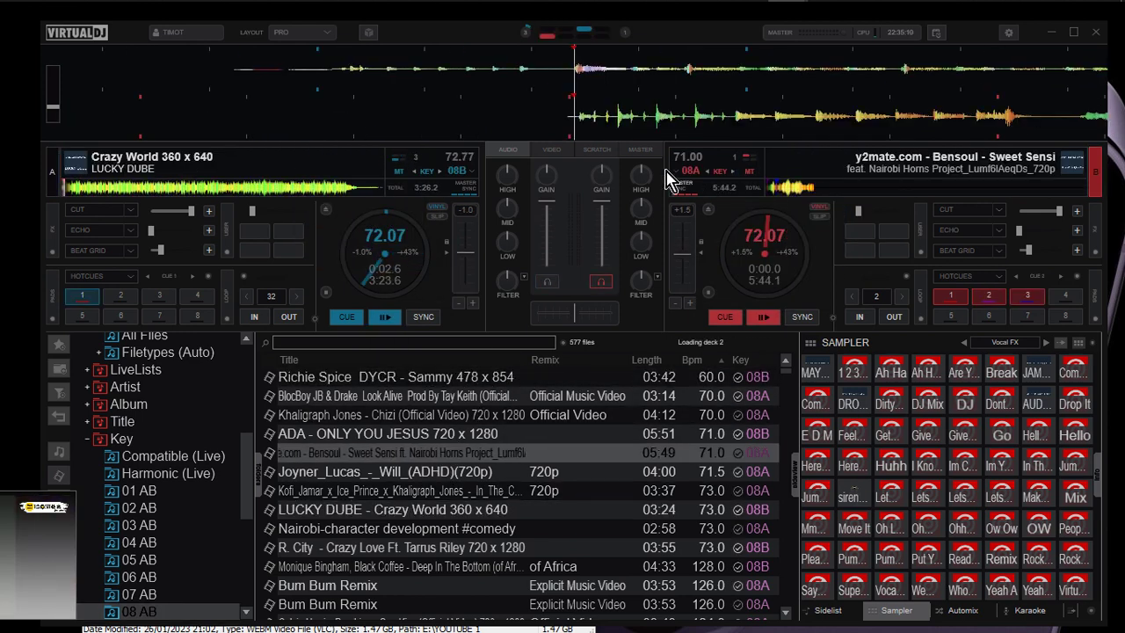
List the Harmonic (Live) filter, examine its tracks' keys and BPM values, and look over the remaining filter folders down to Extras
left_click(167, 475)
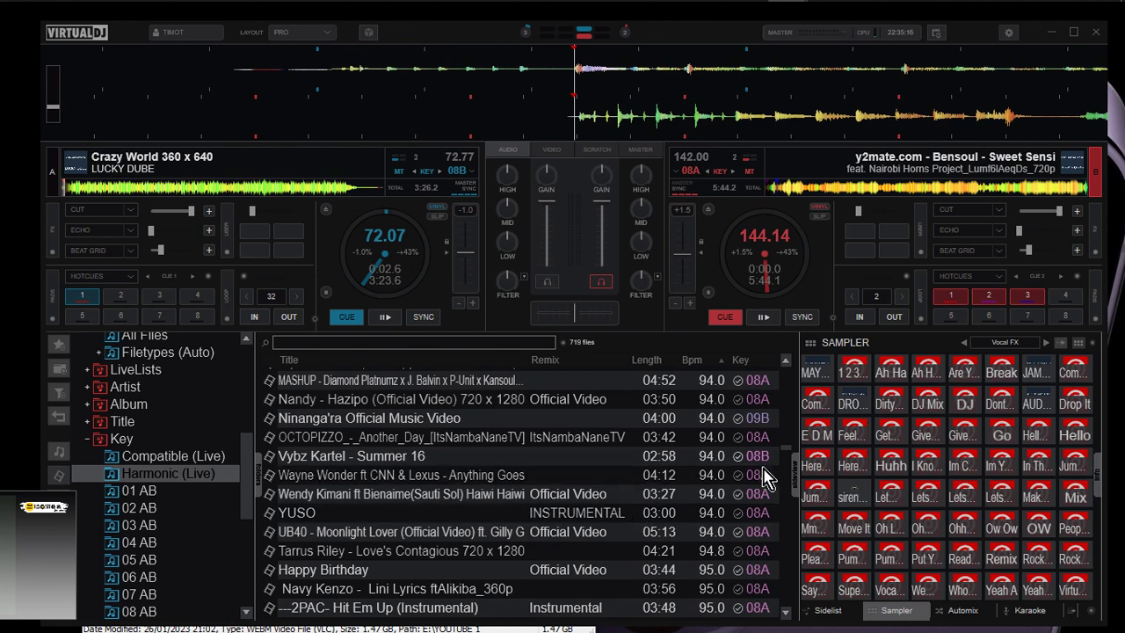
scroll(758, 528, "down", 10)
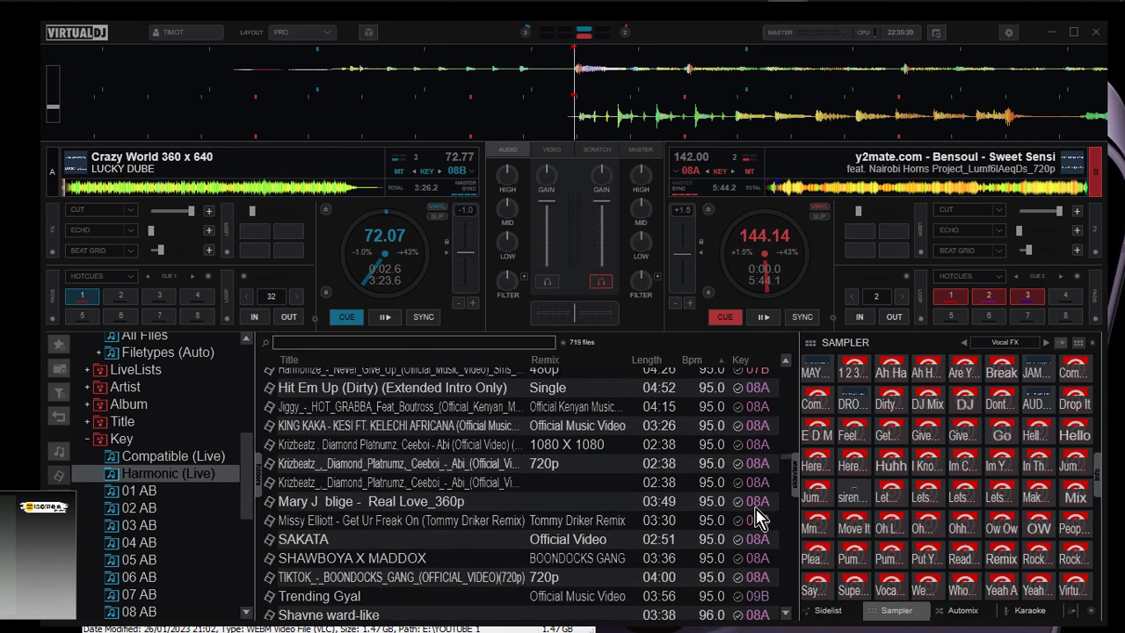
scroll(758, 518, "down", 3)
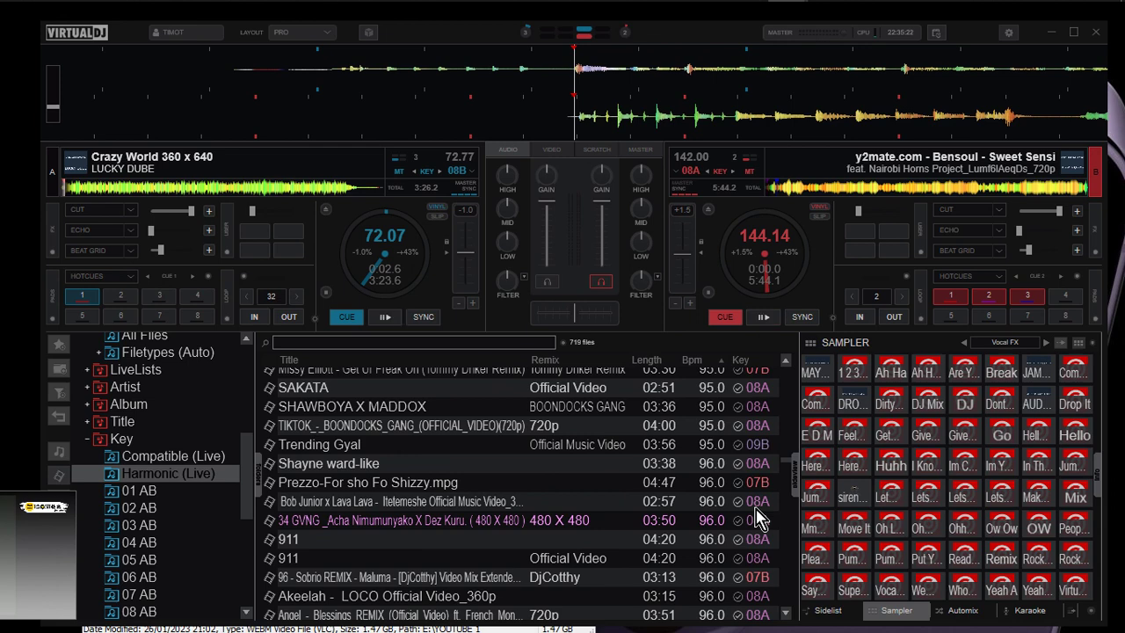
scroll(758, 519, "down", 4)
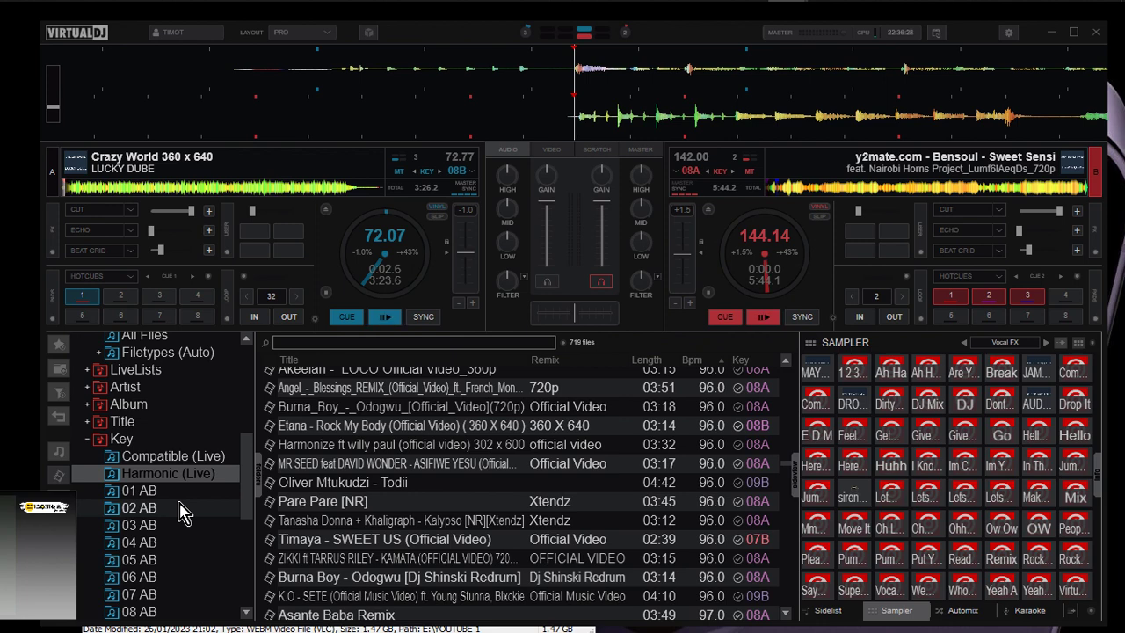
scroll(182, 514, "down", 5)
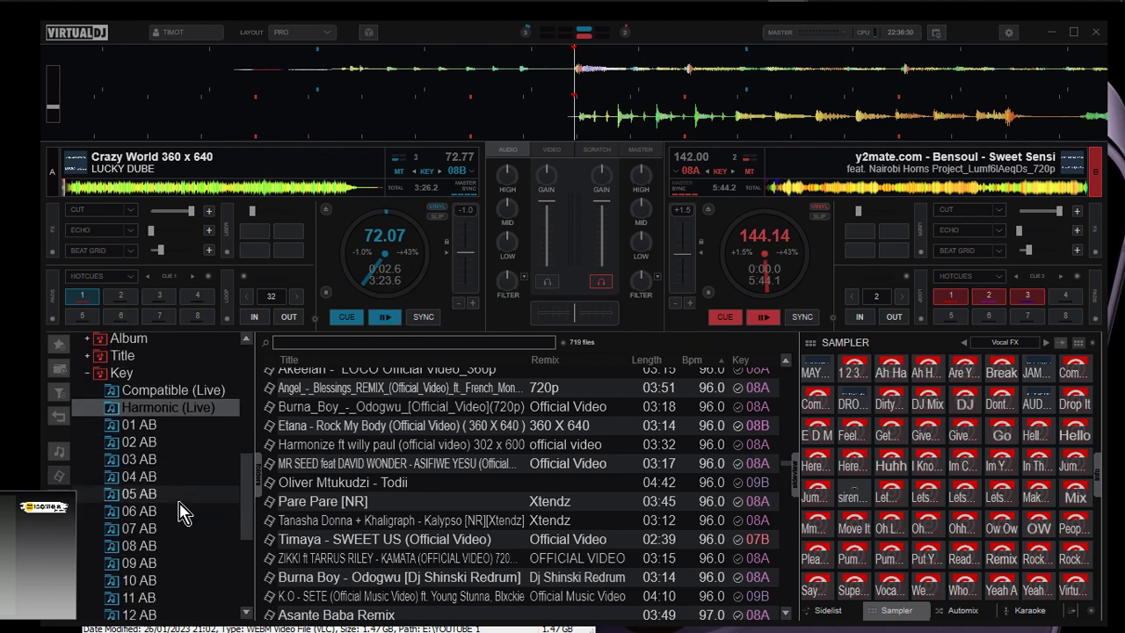
scroll(182, 514, "up", 3)
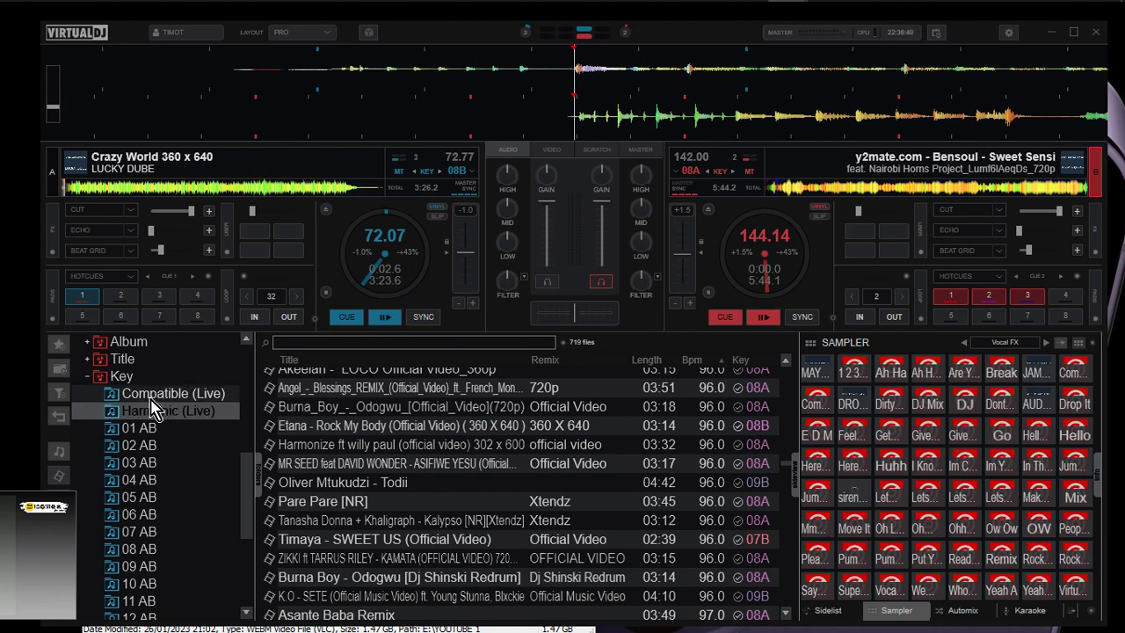
scroll(152, 409, "down", 5)
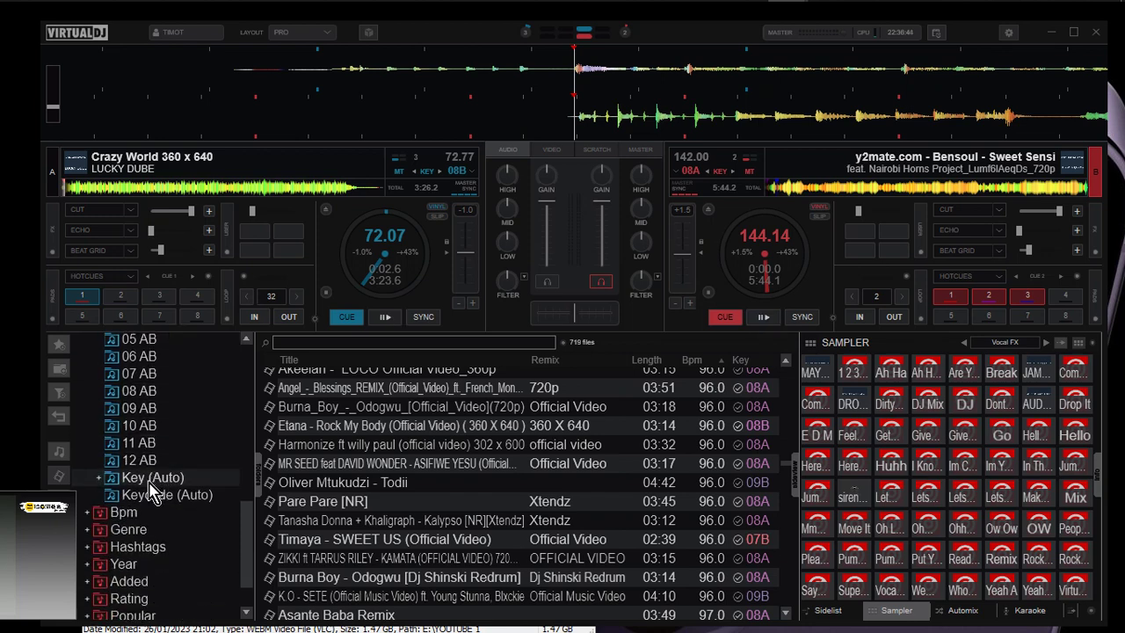
scroll(152, 494, "down", 2)
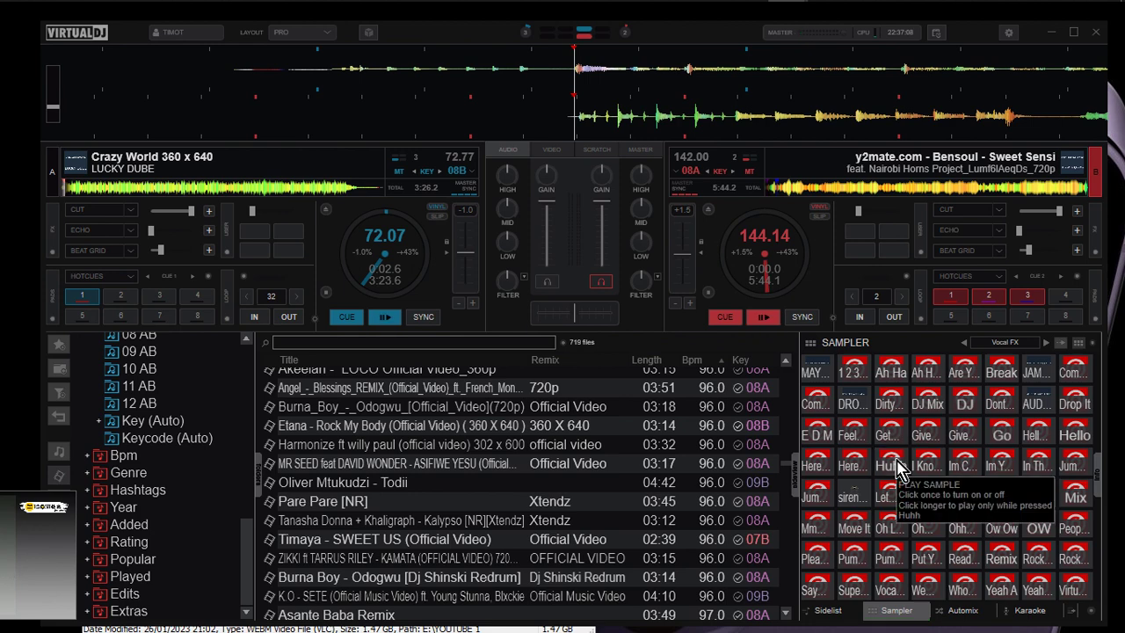
left_click(964, 409)
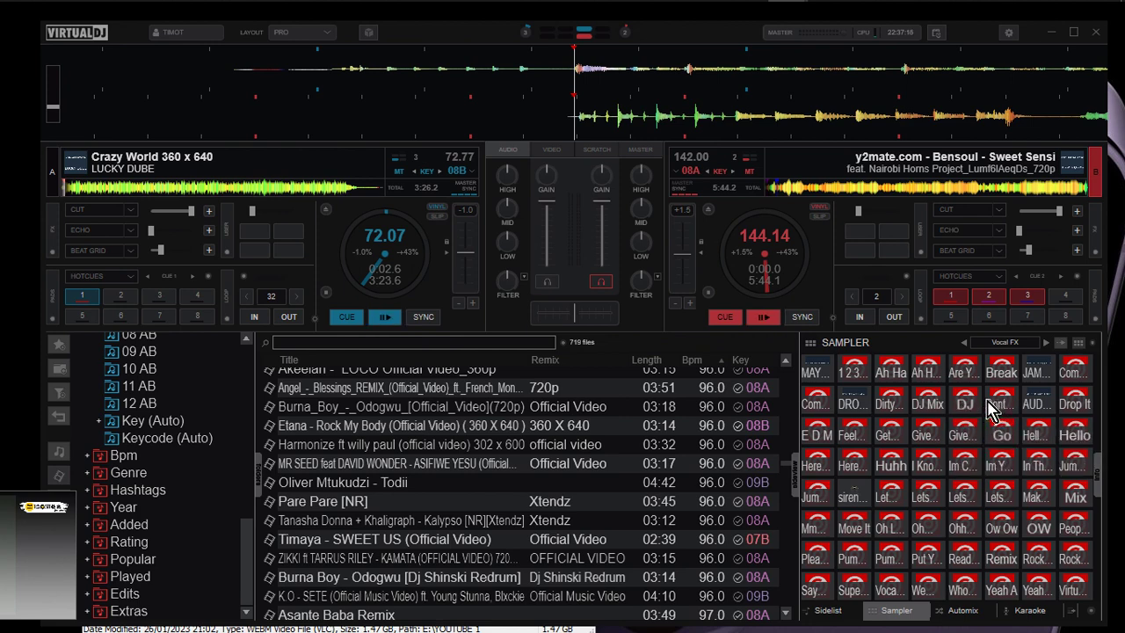
left_click(967, 402)
mouse_move(866, 10)
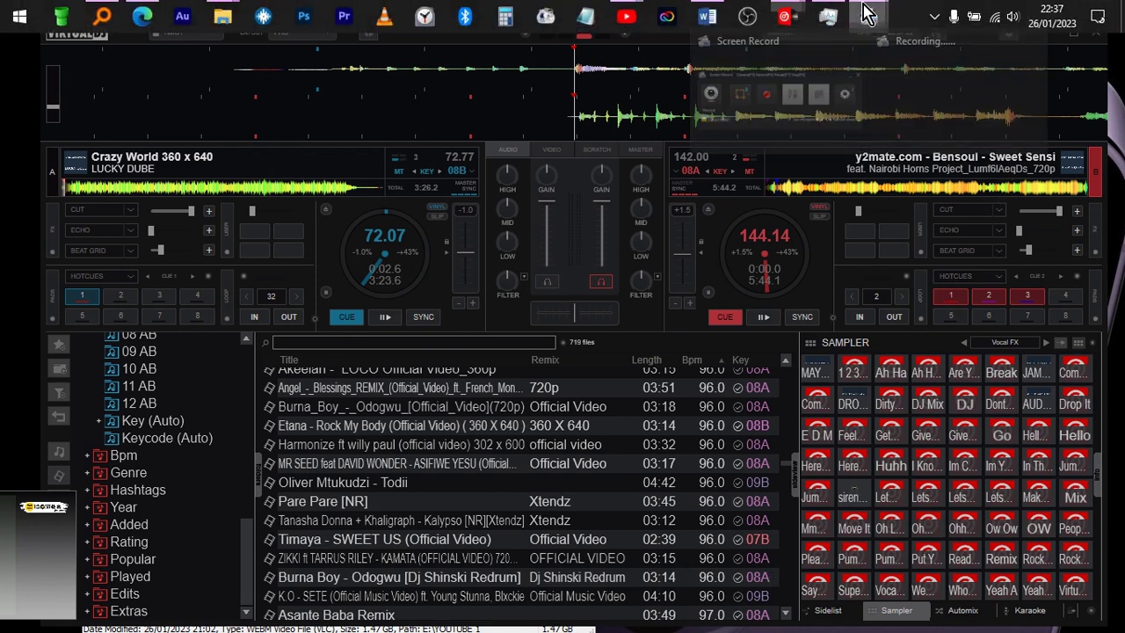
left_click(811, 70)
left_click(563, 278)
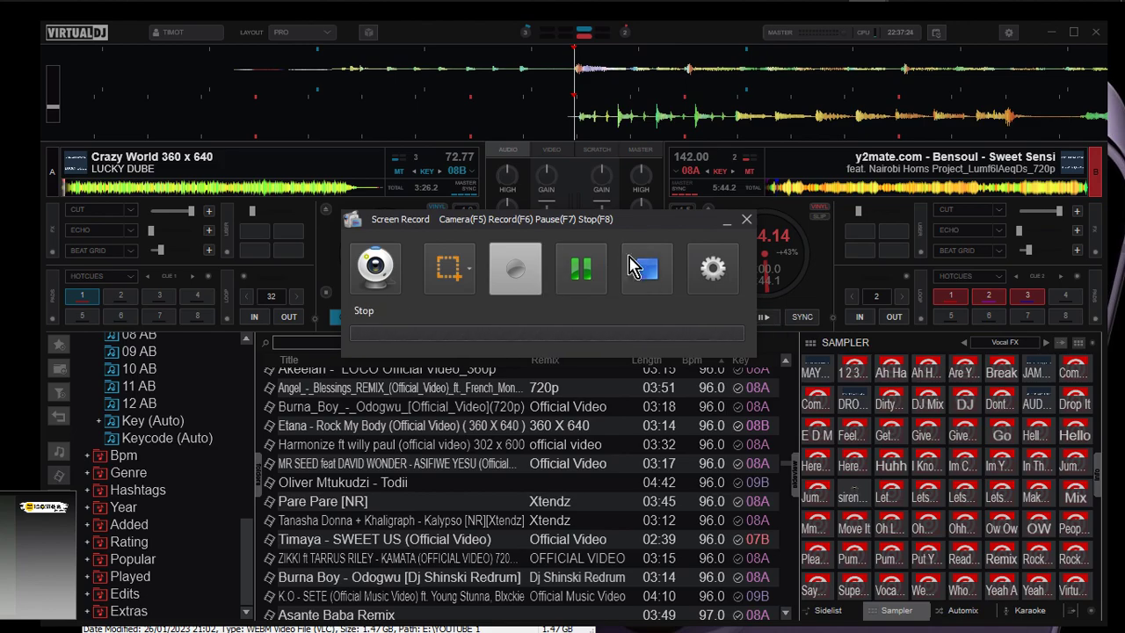